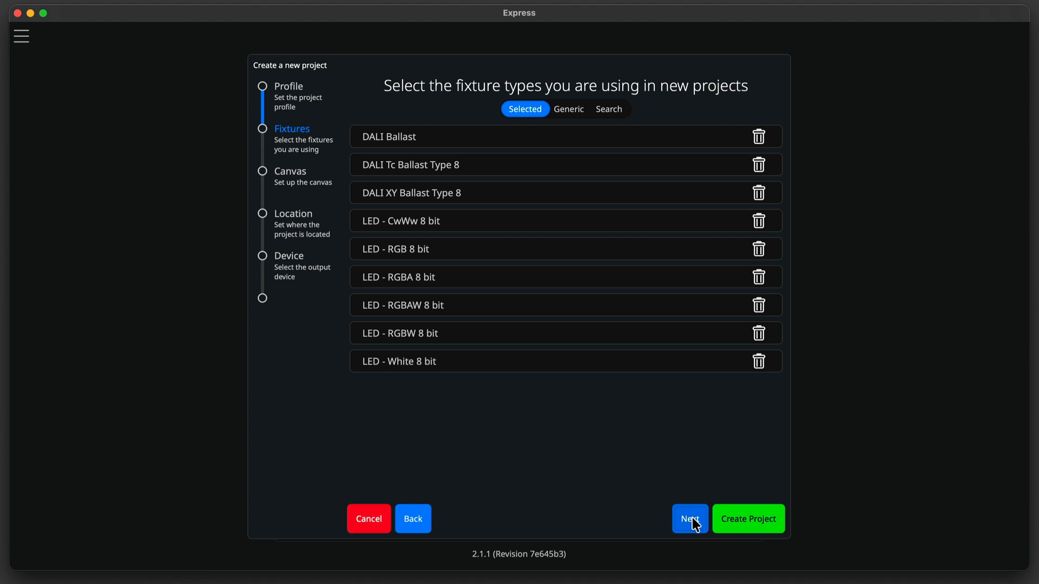
# Continue past the fixture types and load Facade 20260616.png from the Resources folder as the canvas image.
pyautogui.click(692, 519)
pyautogui.click(631, 186)
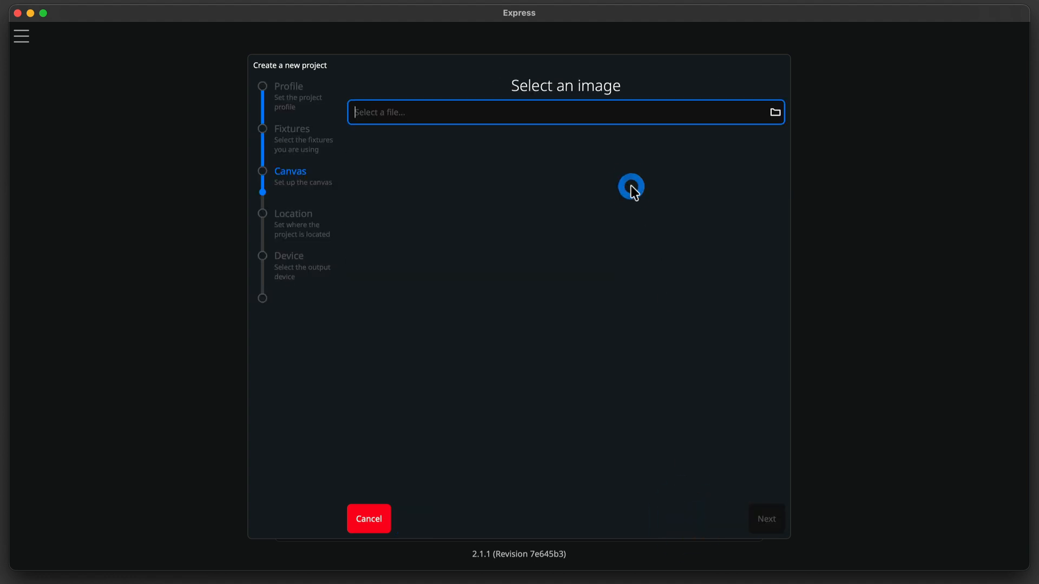
pyautogui.click(774, 115)
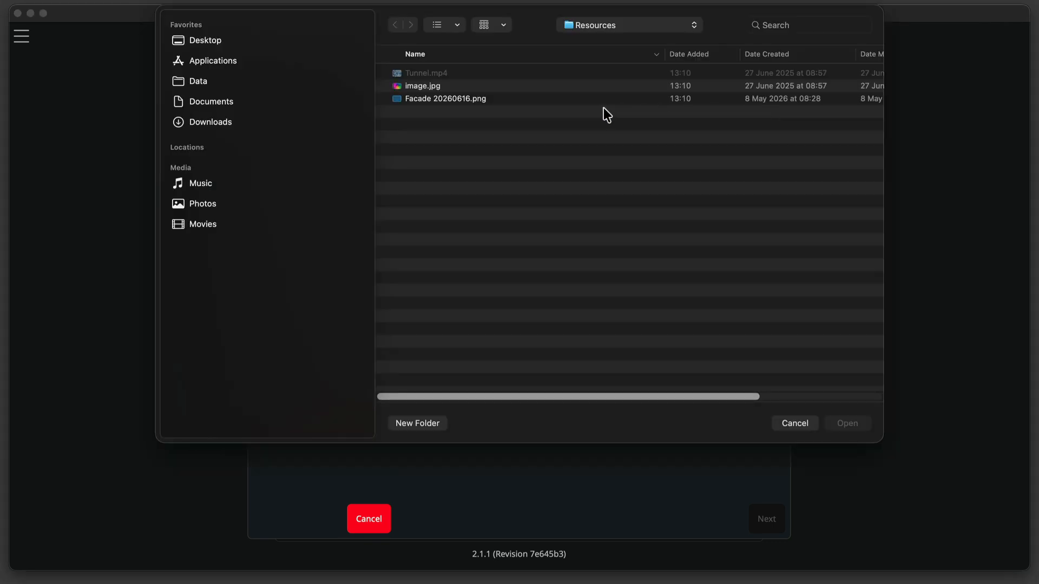
pyautogui.click(603, 100)
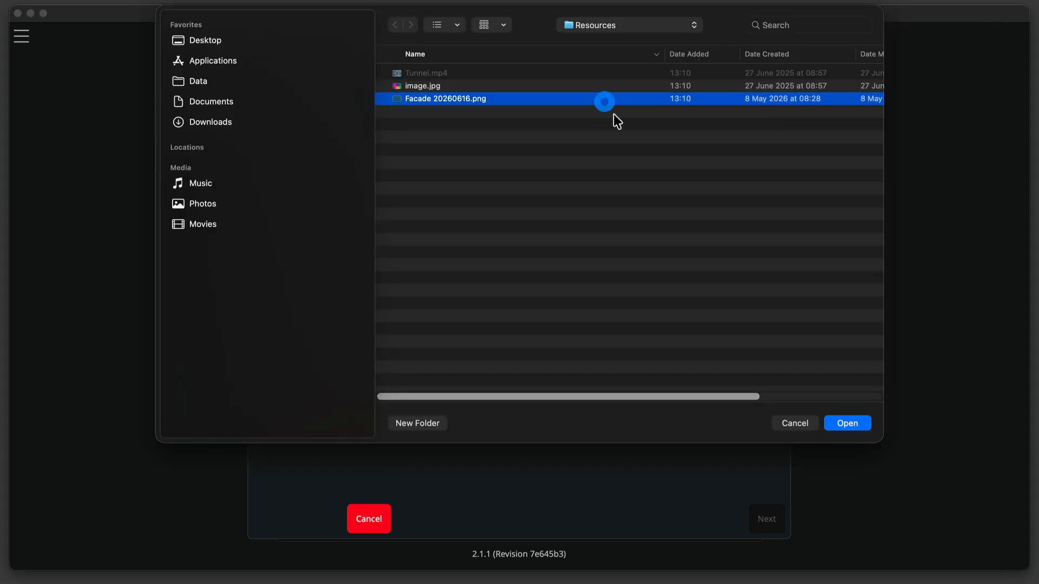
pyautogui.click(853, 427)
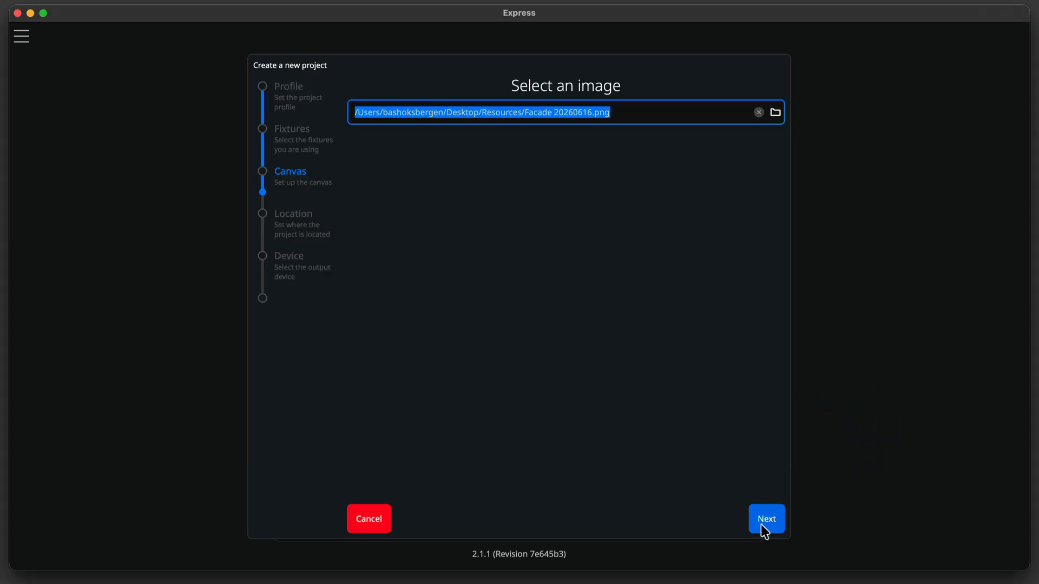
pyautogui.click(763, 522)
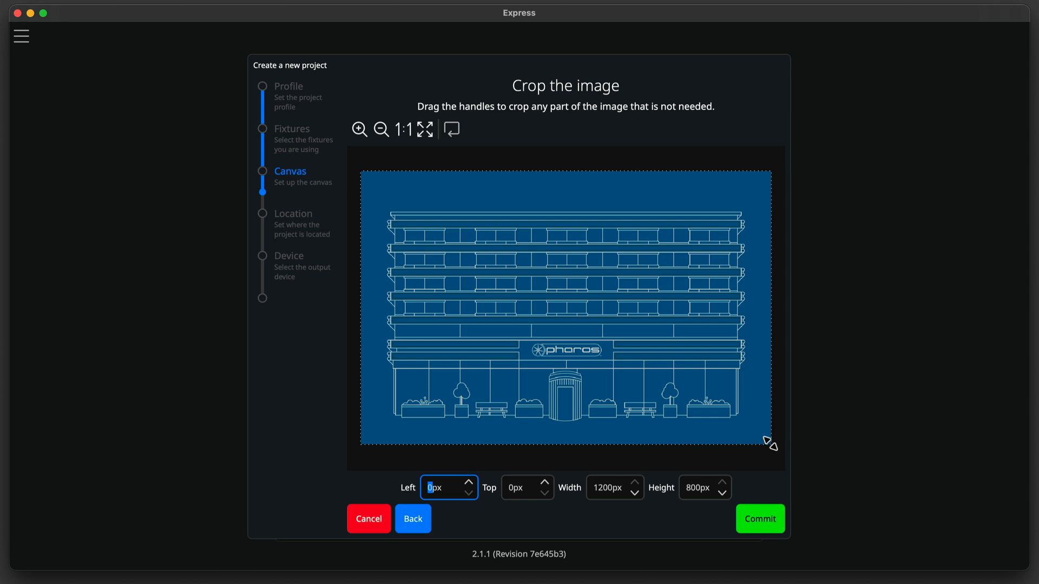
# Commit the full 1200 × 800 px crop of the image and accept the background placement.
pyautogui.moveTo(769, 443)
pyautogui.mouseDown()
pyautogui.moveTo(675, 343)
pyautogui.moveTo(775, 450)
pyautogui.mouseUp()
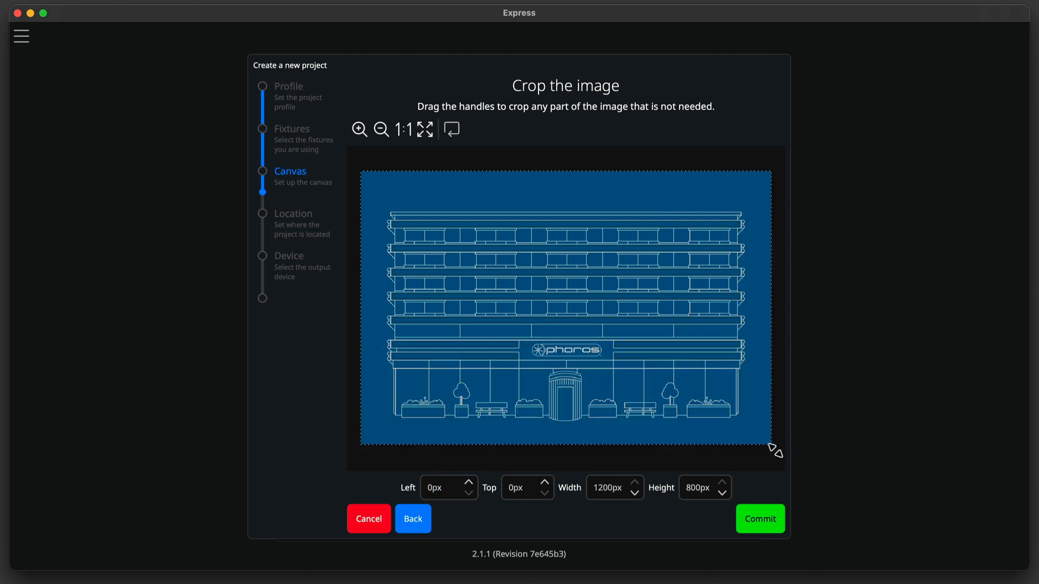
pyautogui.click(762, 522)
pyautogui.click(545, 135)
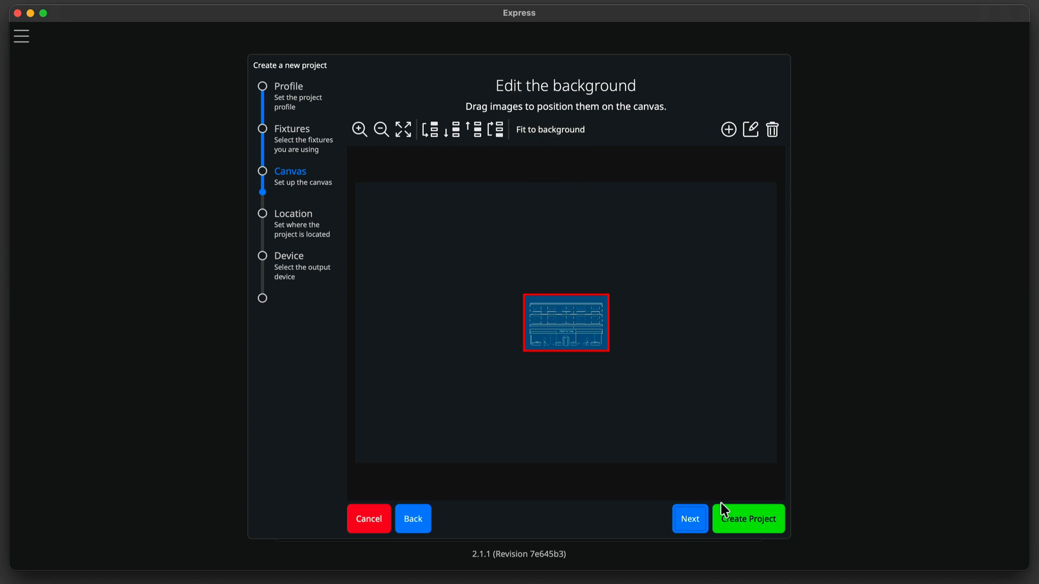
pyautogui.click(703, 517)
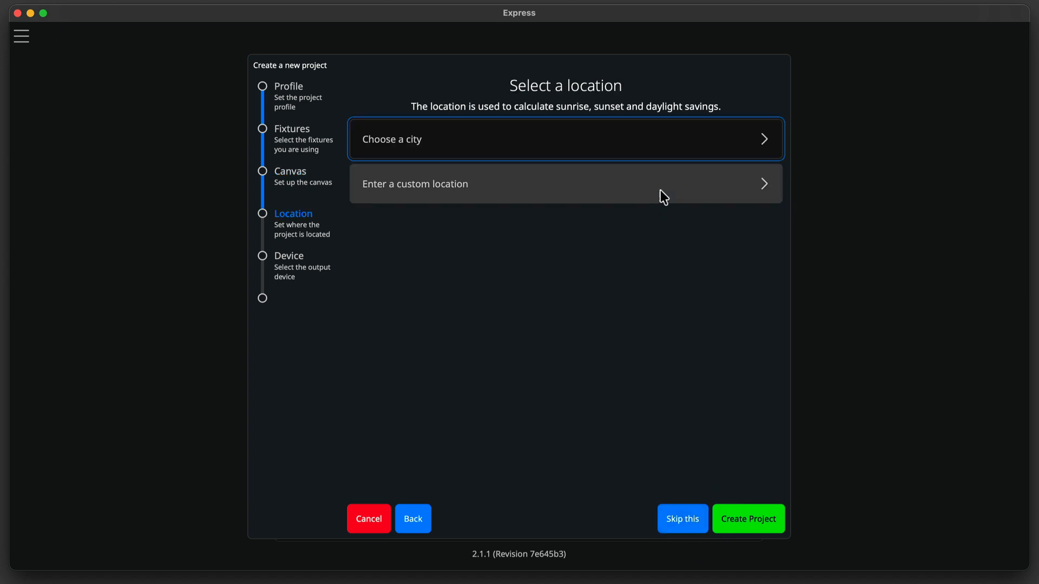
# Set the project location to London from the city list and create the project.
pyautogui.click(661, 148)
pyautogui.write('London')
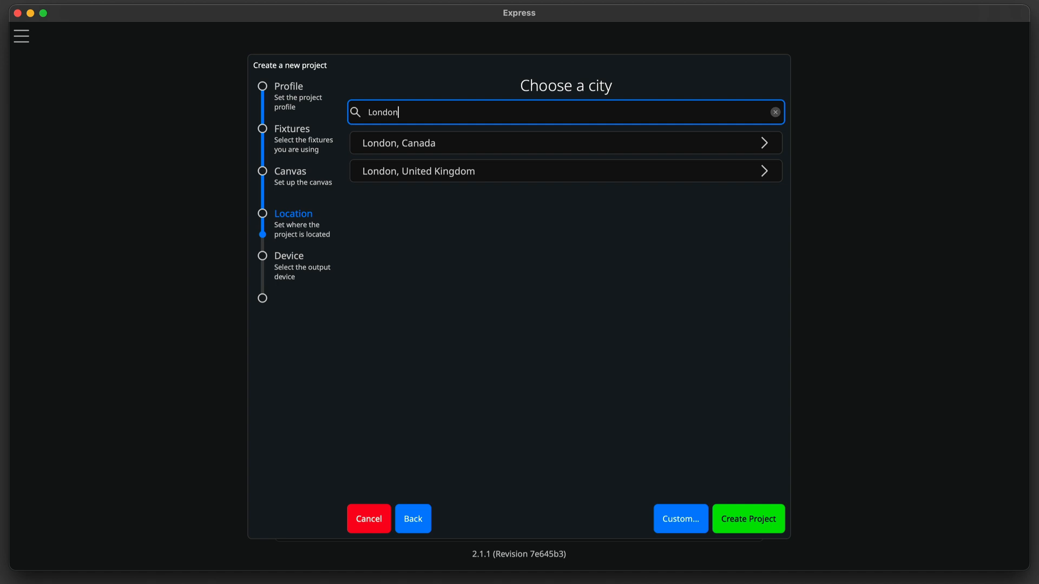
pyautogui.click(606, 168)
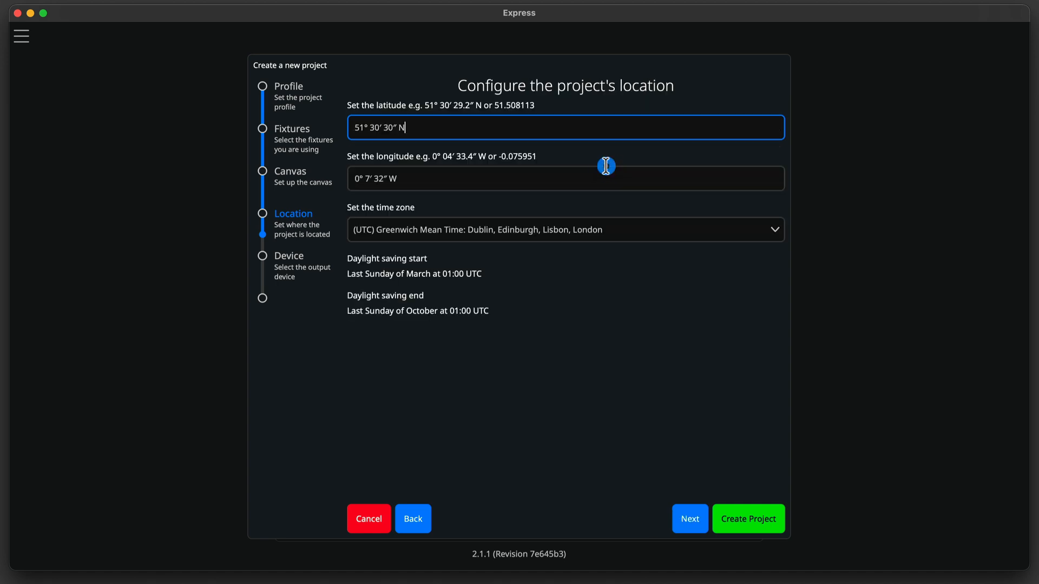
pyautogui.click(687, 522)
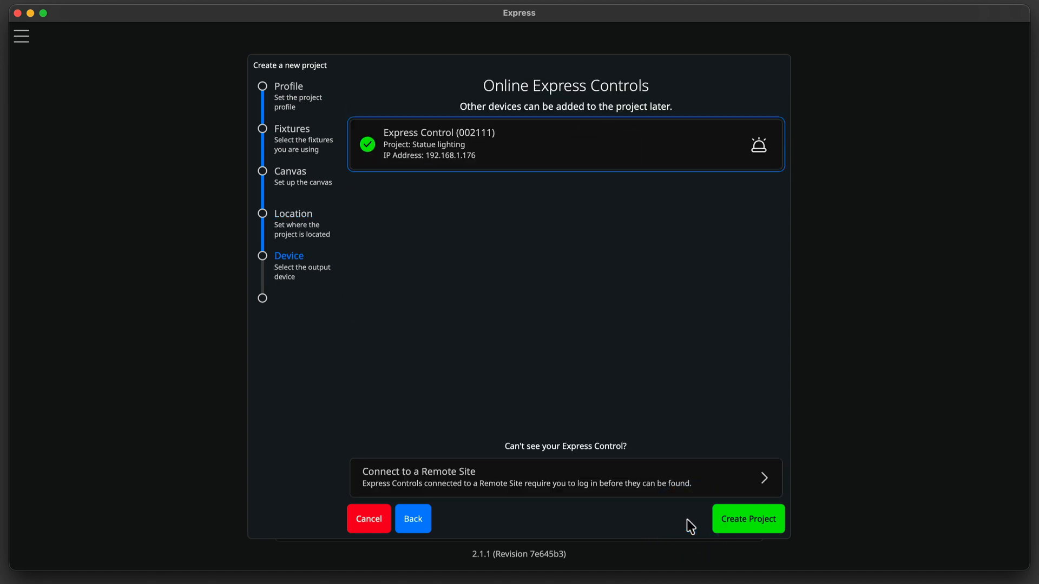
pyautogui.click(731, 525)
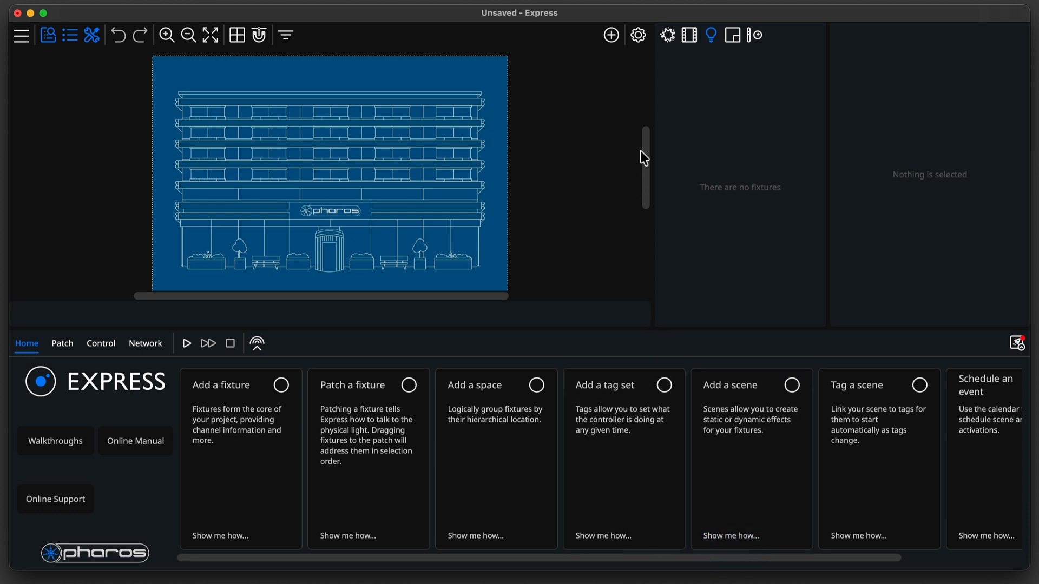
# Add LED - RGB 8 bit fixtures by drawing a fixture grid across the upper facade.
pyautogui.click(610, 36)
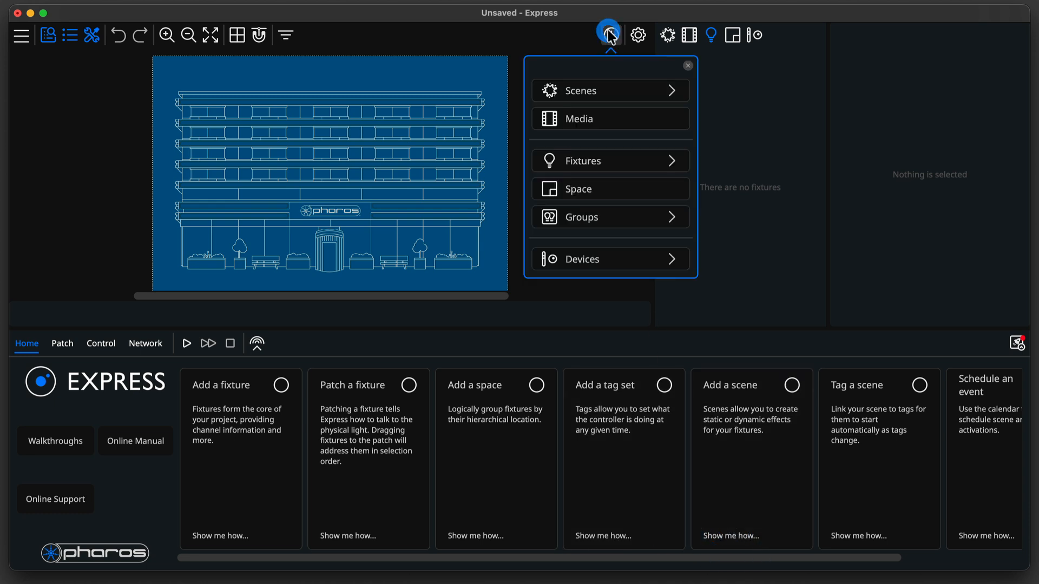
pyautogui.click(611, 157)
pyautogui.click(609, 232)
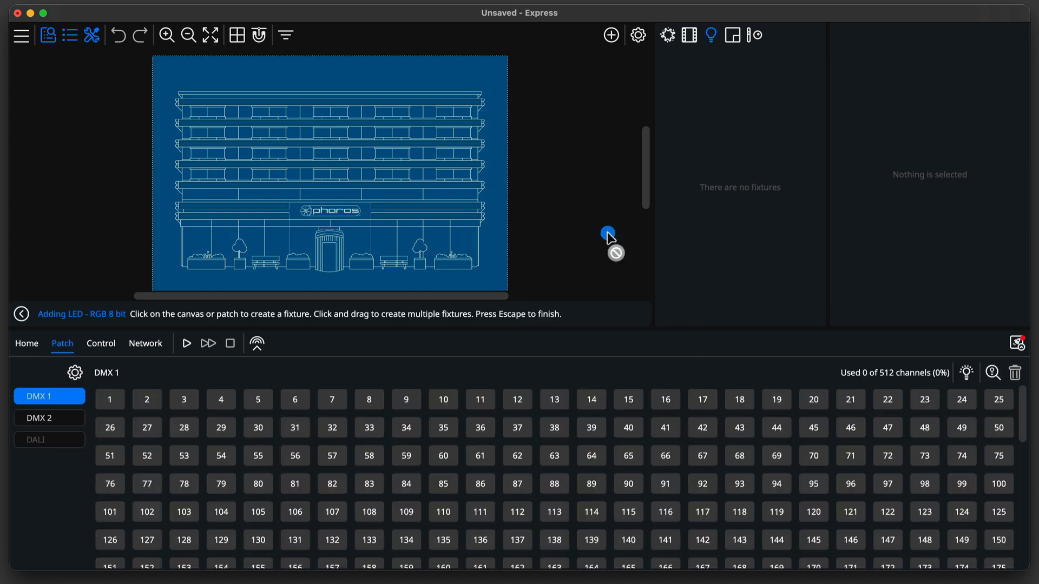
pyautogui.moveTo(192, 99); pyautogui.dragTo(400, 211)
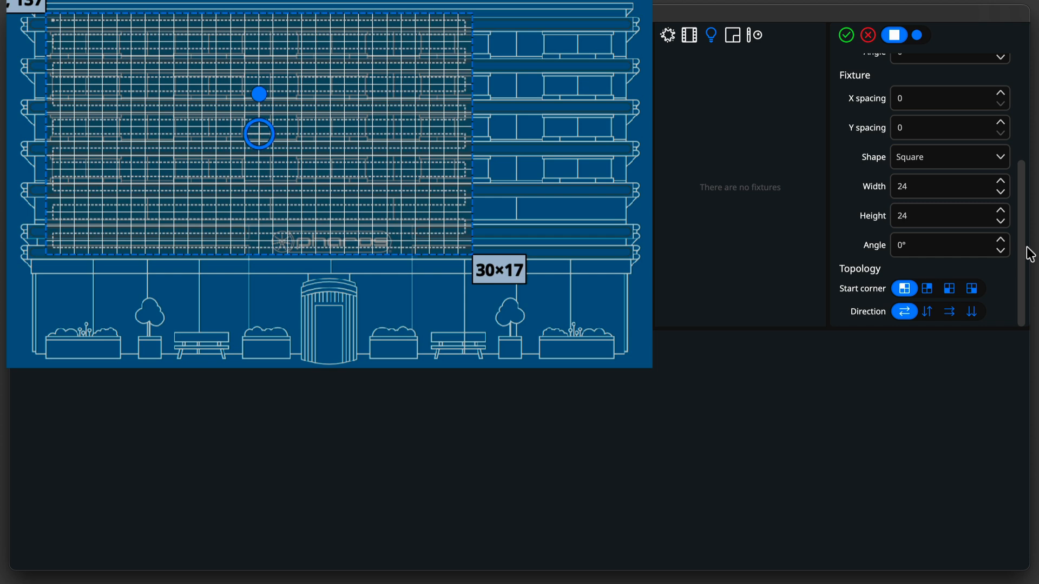
# Set the fixture grid to 20 × 7 with an X spacing of 12 and a Y spacing of 44.
pyautogui.moveTo(1026, 249); pyautogui.dragTo(1016, 42)
pyautogui.click(860, 165)
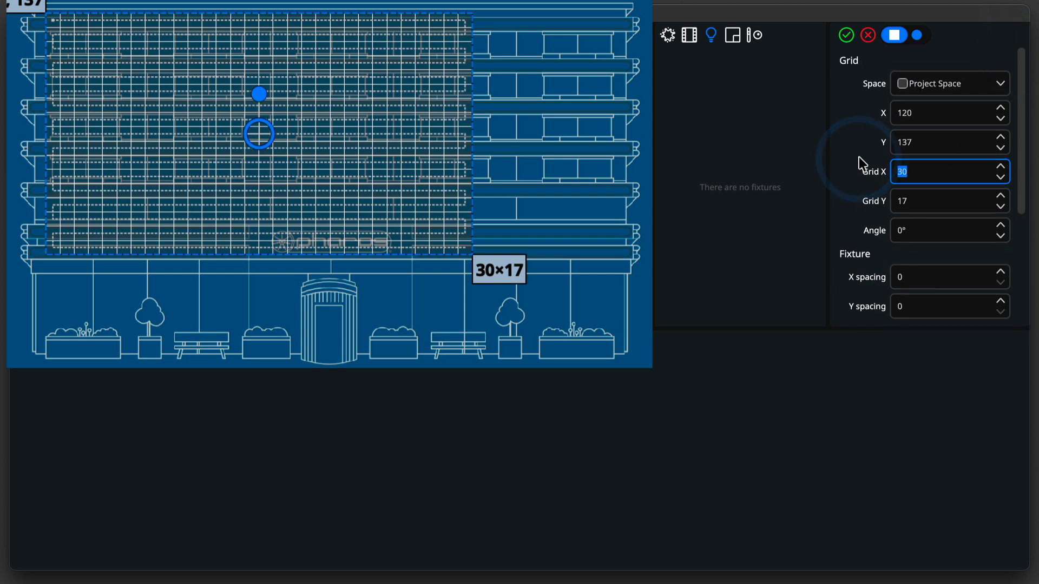
pyautogui.write('20')
pyautogui.press('Tab')
pyautogui.write('7')
pyautogui.press('Tab')
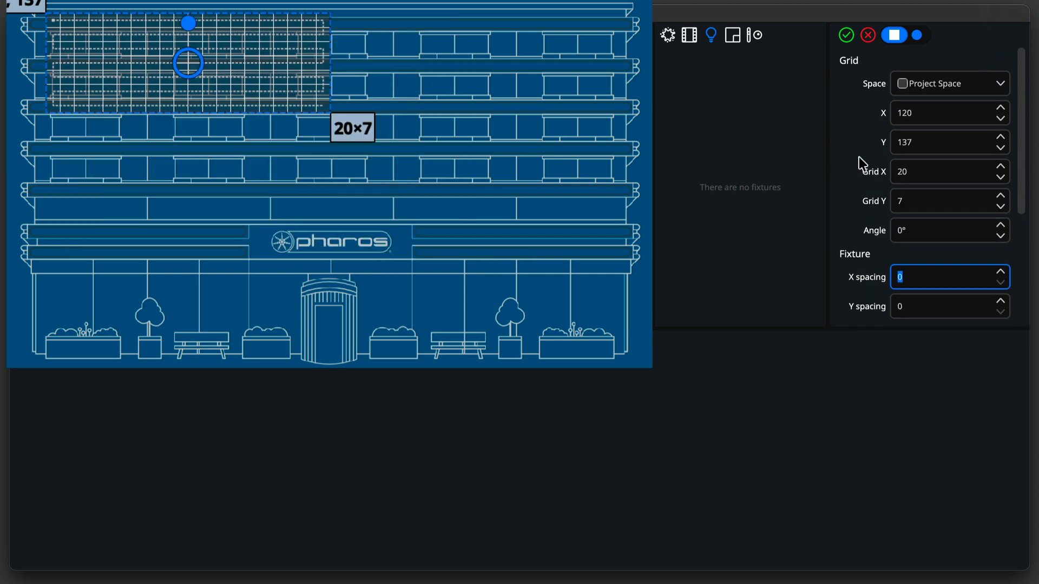
pyautogui.write('12')
pyautogui.press('Tab')
pyautogui.write('44')
pyautogui.press('Tab')
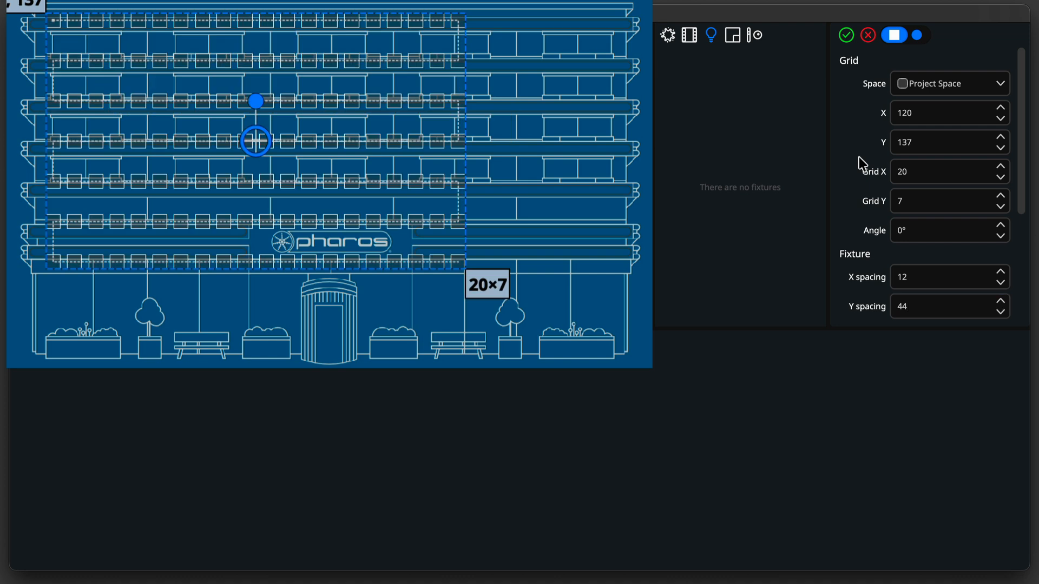
# Set each fixture's width to 40 and height to 26, and change the grid's start corner.
pyautogui.moveTo(1023, 146); pyautogui.dragTo(1021, 257)
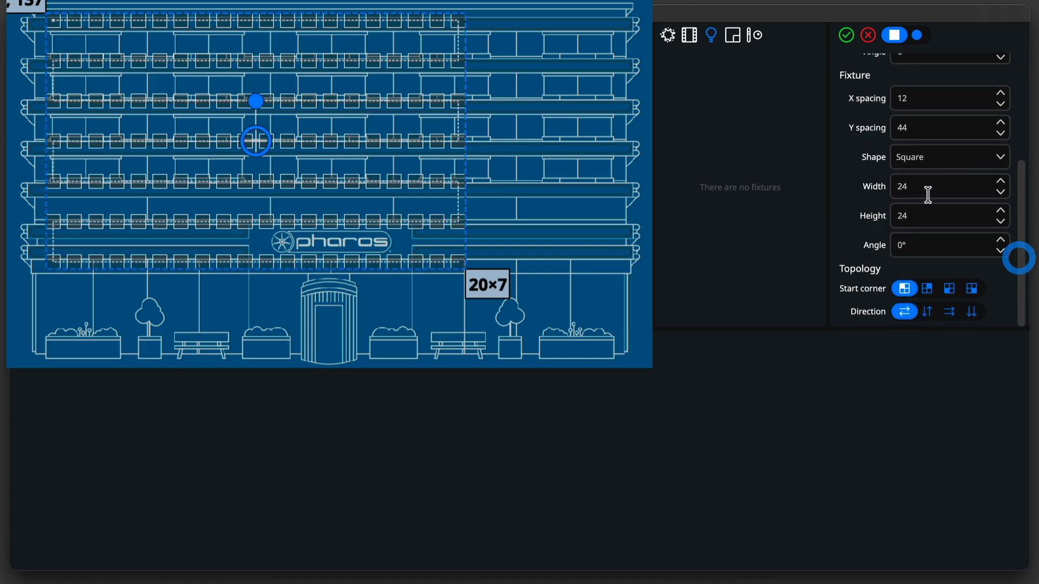
pyautogui.click(864, 188)
pyautogui.write('40')
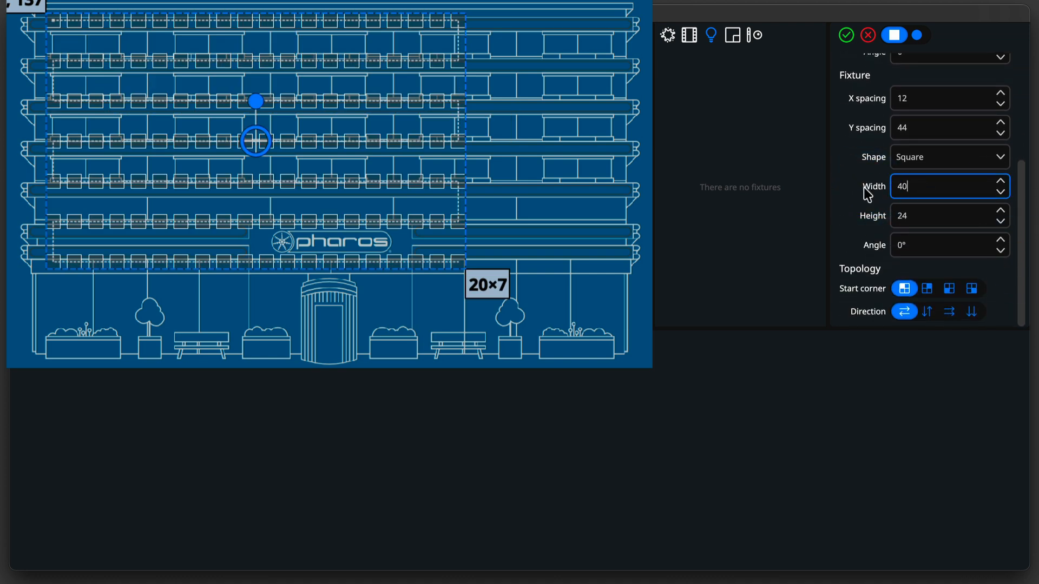
pyautogui.press('Tab')
pyautogui.write('26')
pyautogui.press('Tab')
pyautogui.click(926, 288)
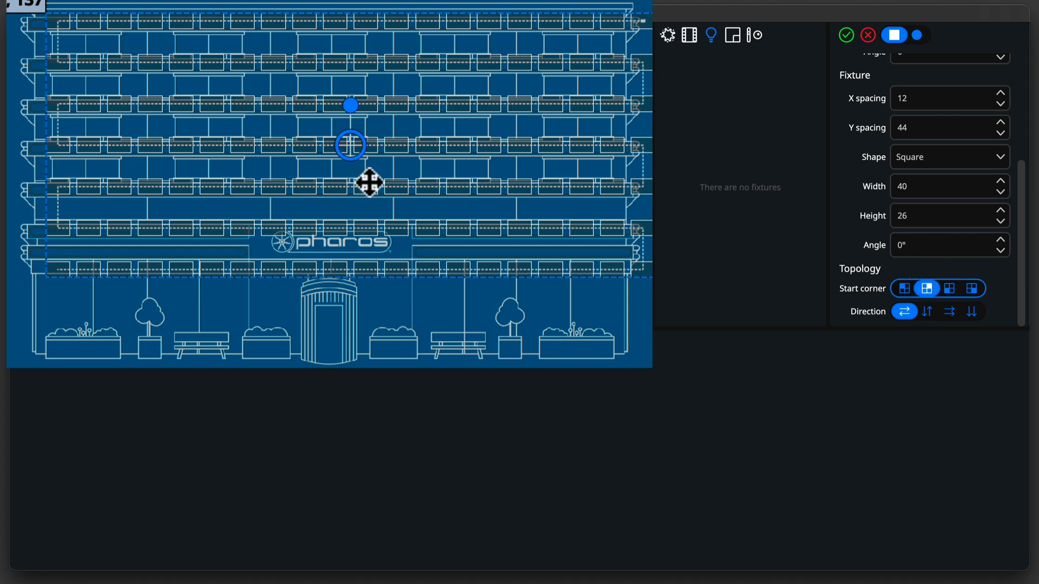
# Move the fixture grid over the building's windows, confirm it, and leave the fixture-adding mode.
pyautogui.moveTo(422, 146)
pyautogui.mouseDown()
pyautogui.moveTo(406, 134)
pyautogui.moveTo(403, 152)
pyautogui.mouseUp()
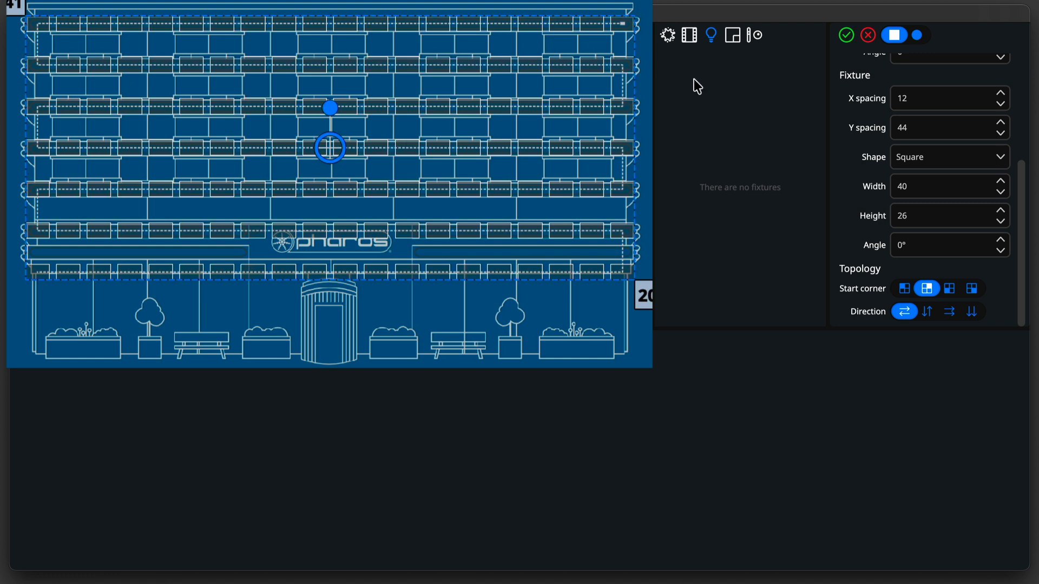
pyautogui.click(846, 35)
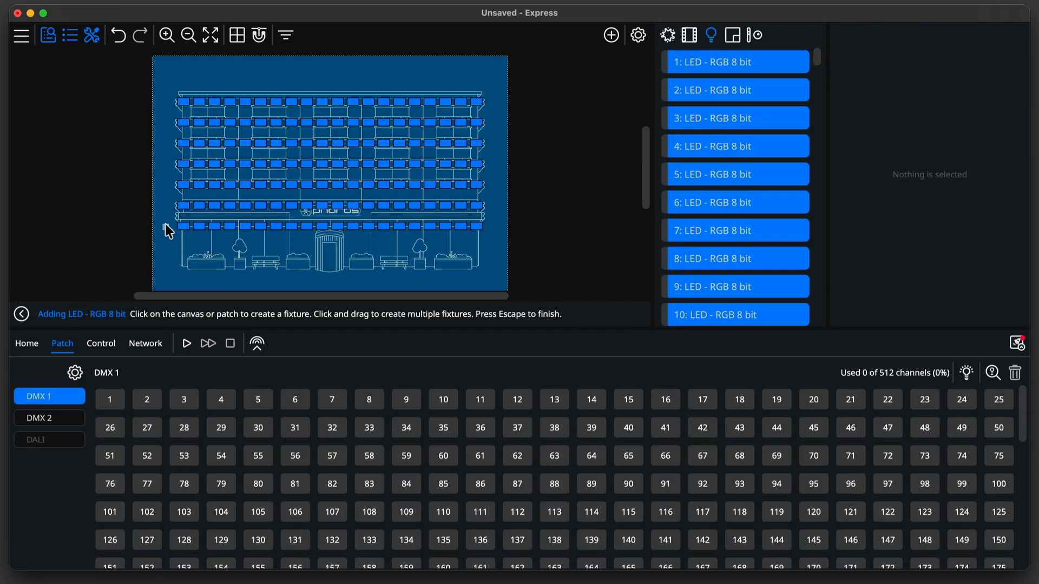
pyautogui.click(21, 313)
# Delete the fixtures on the lowest row that overlap the central pharos logo.
pyautogui.moveTo(172, 217); pyautogui.dragTo(476, 215)
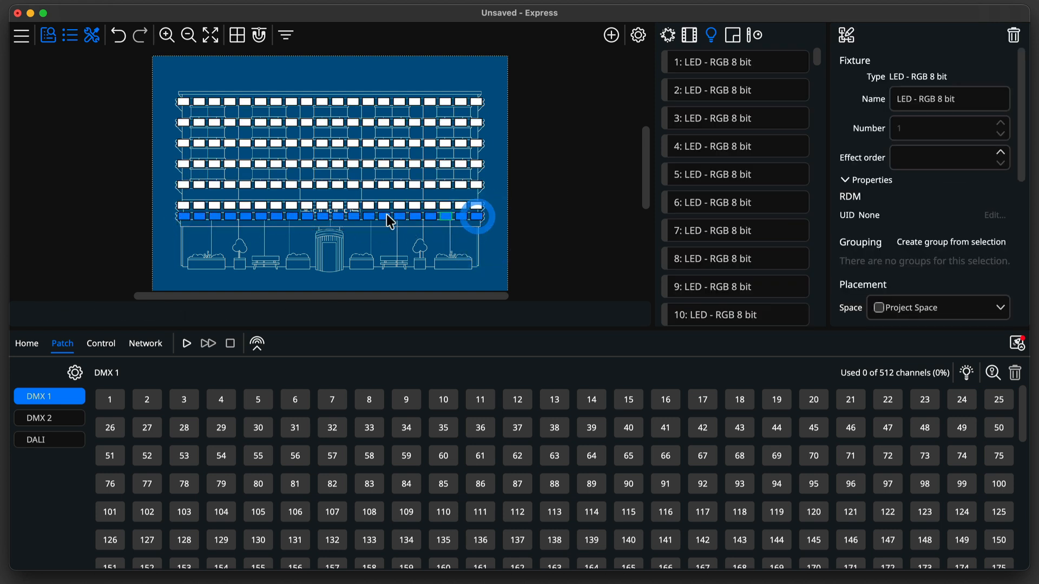
pyautogui.click(287, 196)
pyautogui.moveTo(284, 196); pyautogui.dragTo(332, 223)
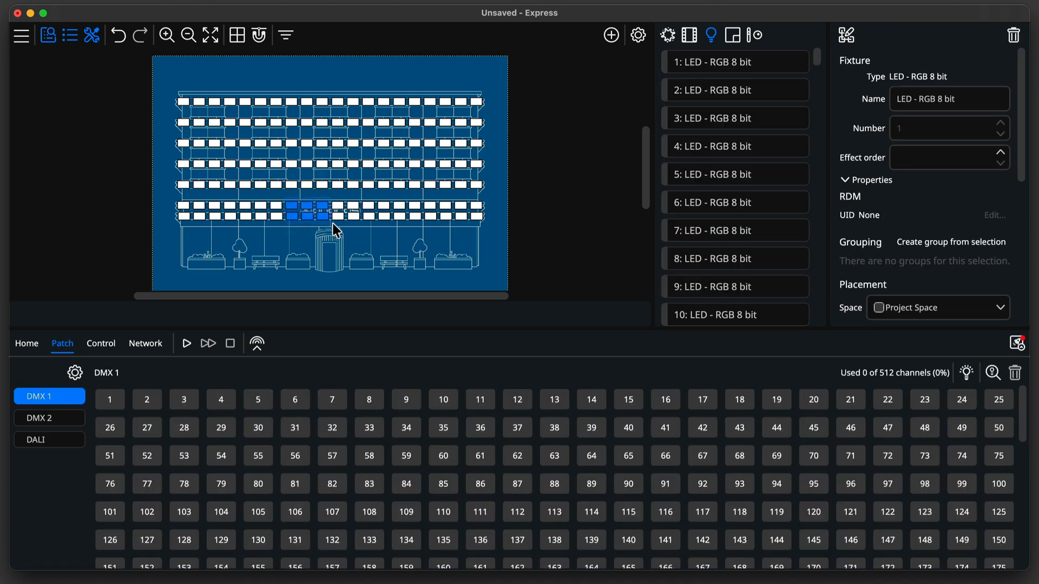
pyautogui.press('Delete')
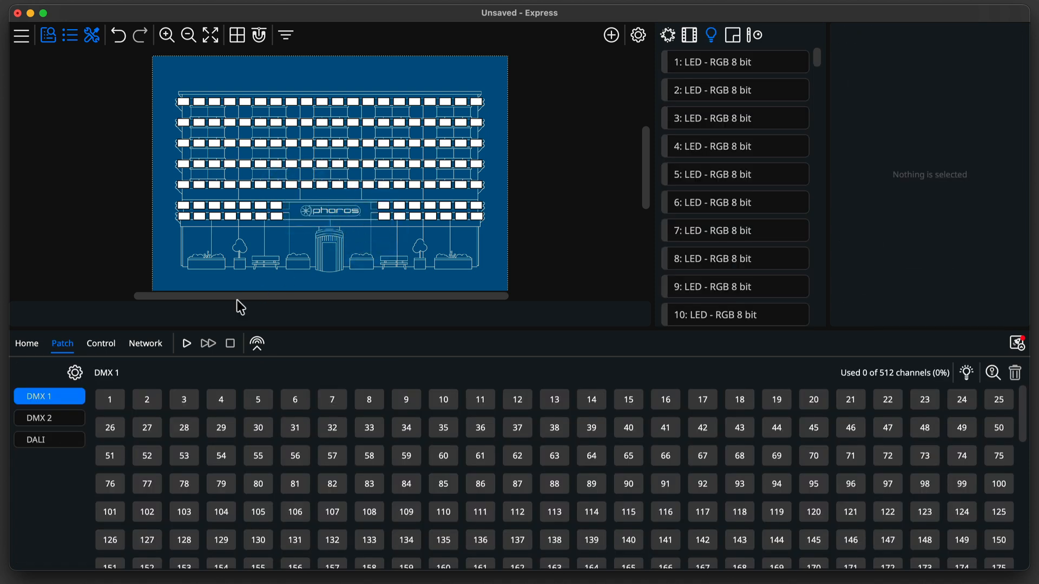
# Patch all the fixtures onto universe DMX 2 starting at channel 1.
pyautogui.click(81, 417)
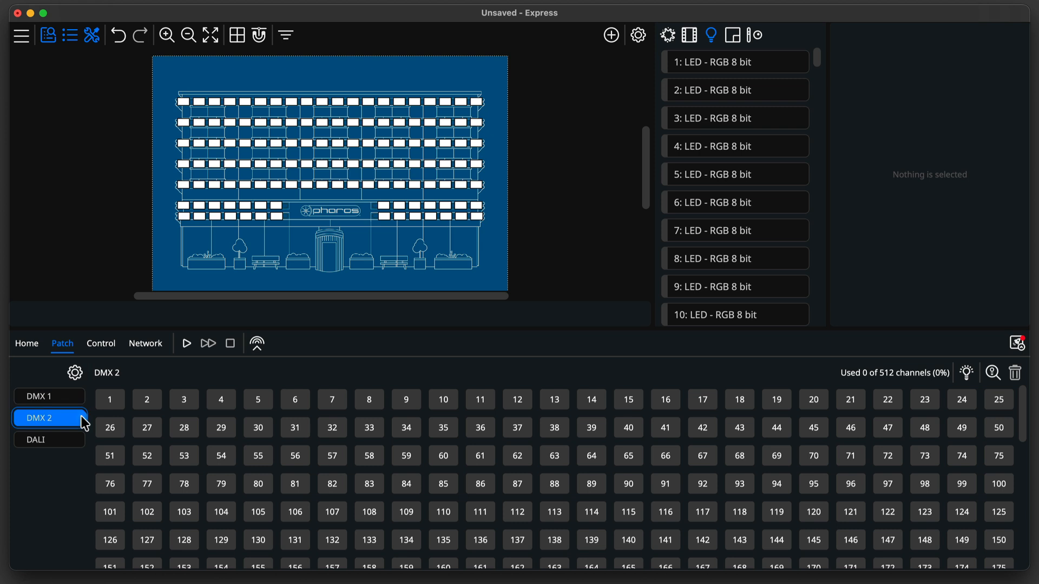
pyautogui.click(718, 69)
pyautogui.moveTo(820, 63); pyautogui.dragTo(820, 325)
pyautogui.keyDown('shift'); pyautogui.click(734, 291); pyautogui.keyUp('shift')
pyautogui.moveTo(734, 291); pyautogui.dragTo(118, 405)
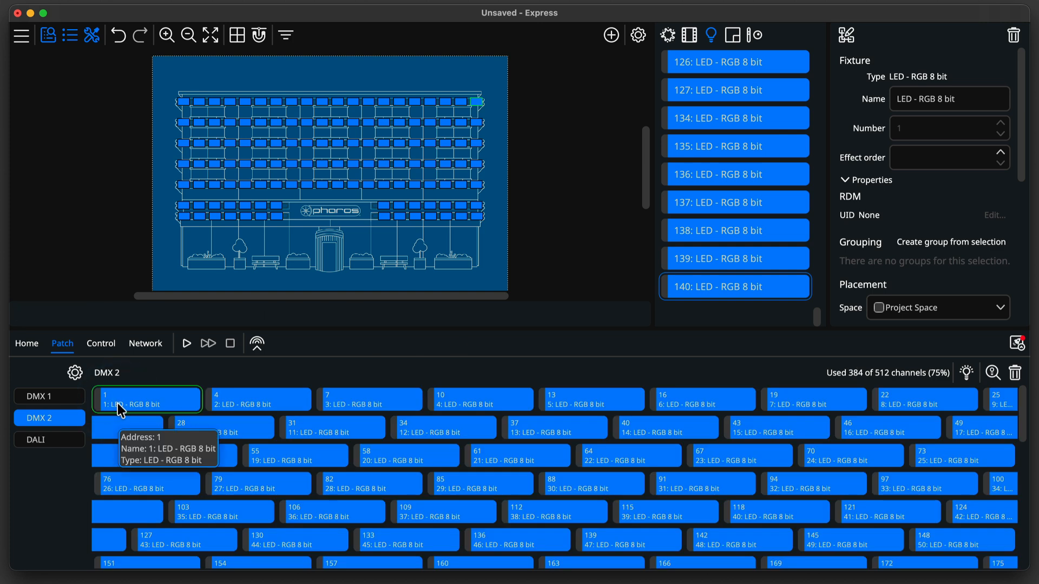
# Upload the project to the Express Control and finish the upload.
pyautogui.click(1016, 346)
pyautogui.click(719, 520)
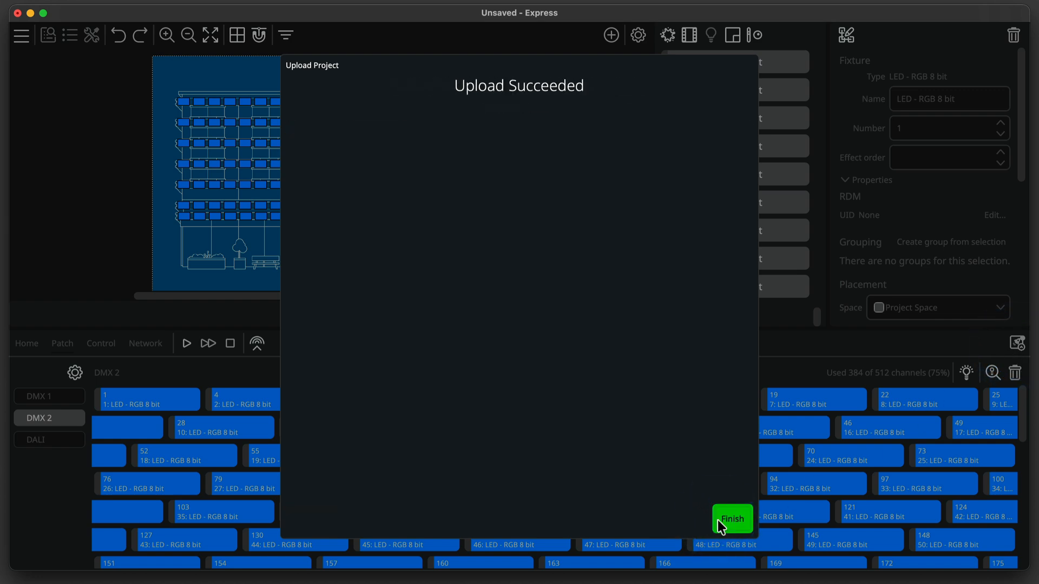
pyautogui.click(731, 520)
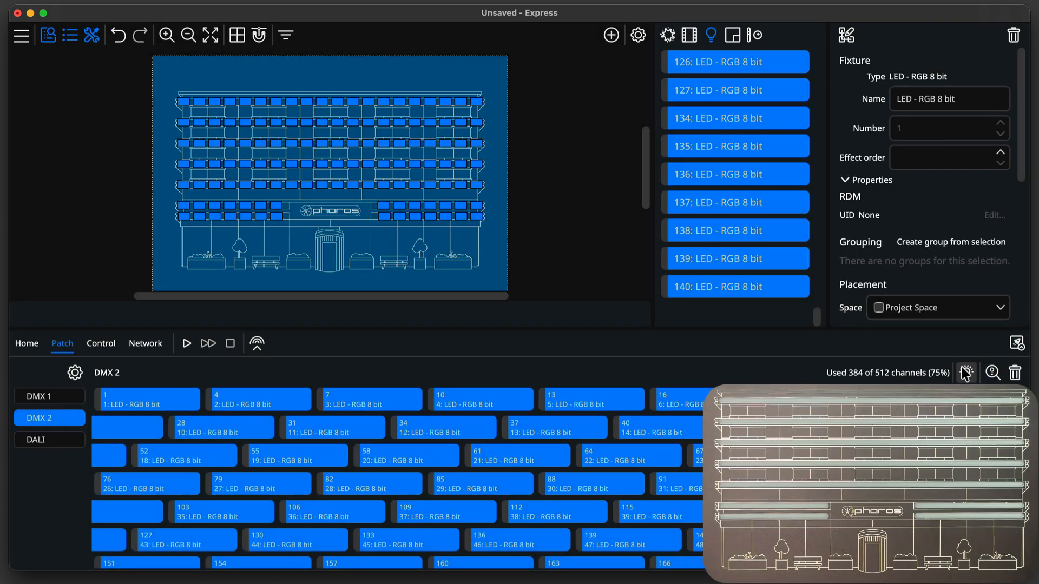
# Clear the fixture selection and toggle off the patch highlighting of fixtures.
pyautogui.click(155, 69)
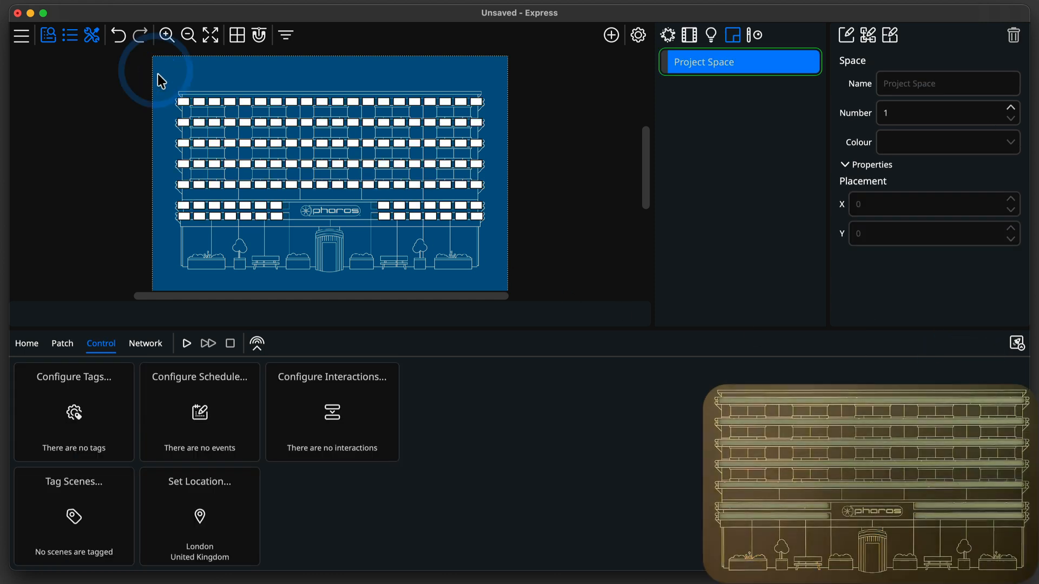
pyautogui.moveTo(157, 73); pyautogui.dragTo(247, 89)
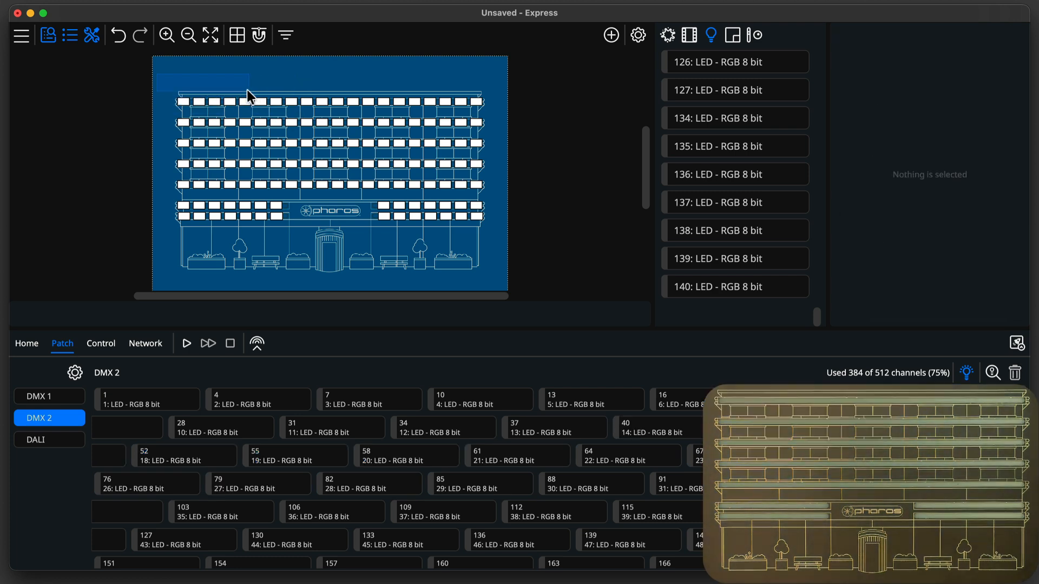
pyautogui.click(967, 374)
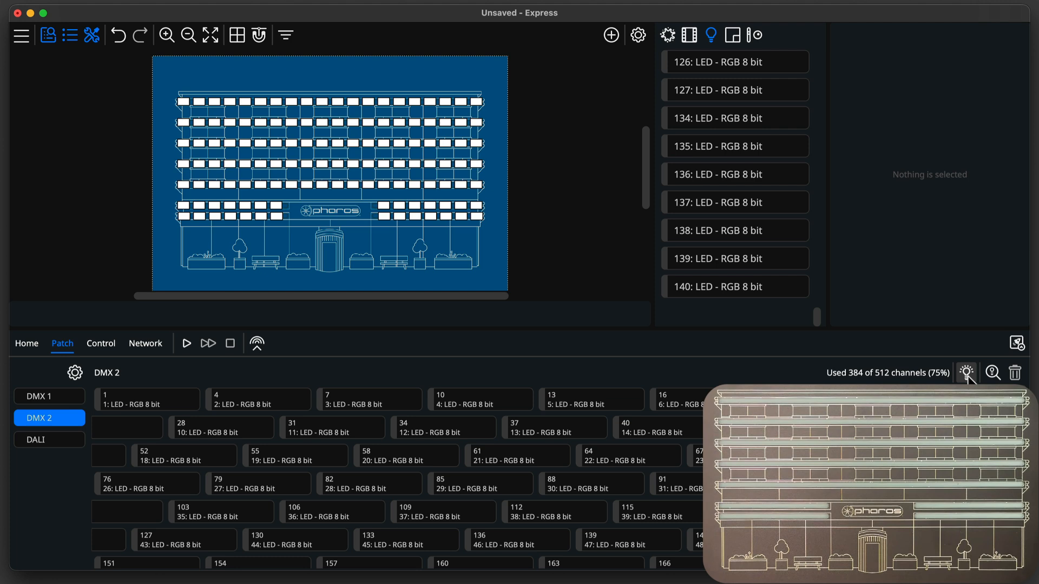
# Add a static scene near the building's top-left corner and colour all its fixtures green at full intensity.
pyautogui.click(610, 34)
pyautogui.click(621, 92)
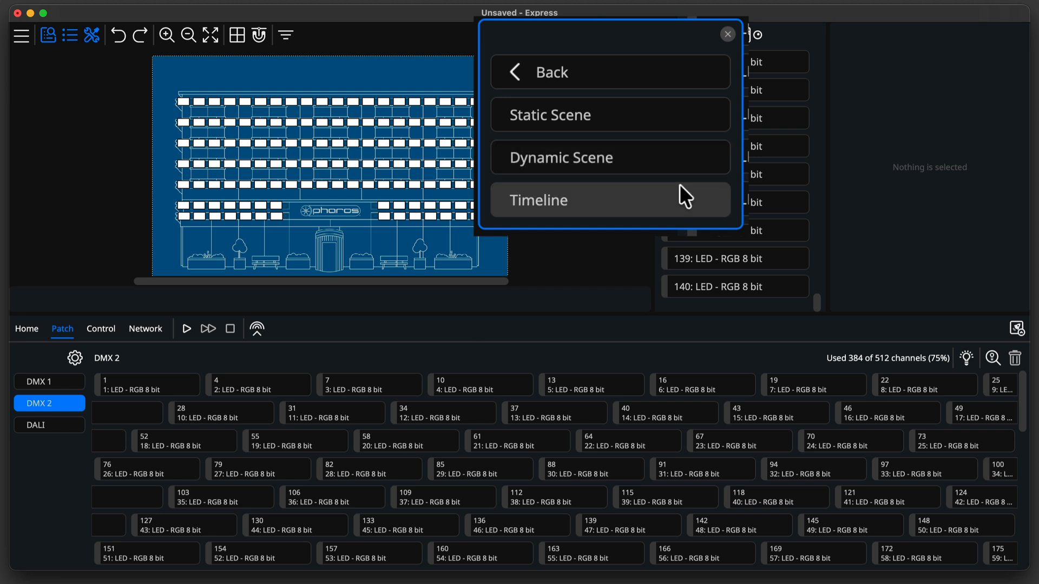
pyautogui.click(634, 125)
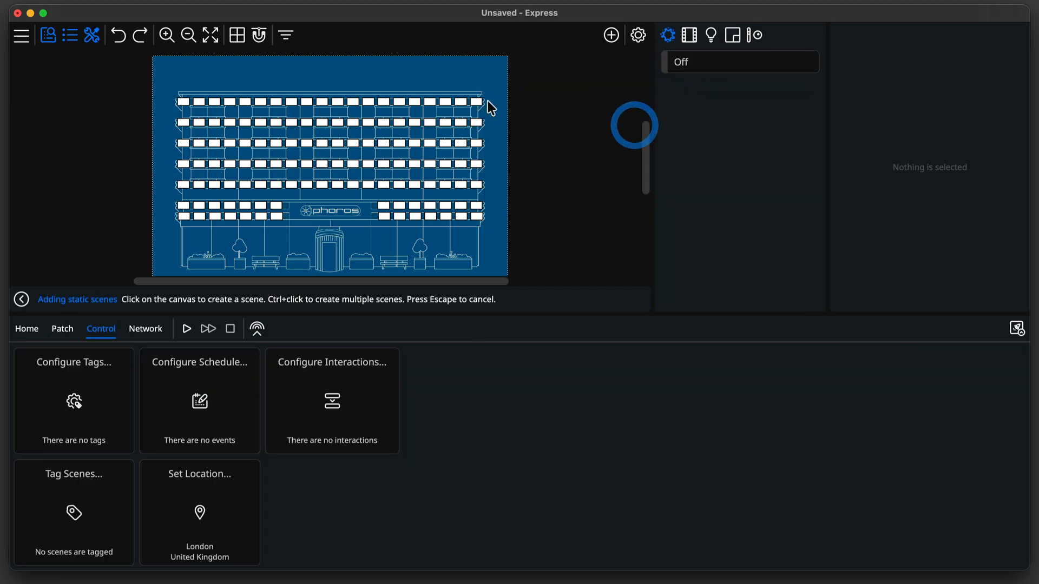
pyautogui.click(184, 77)
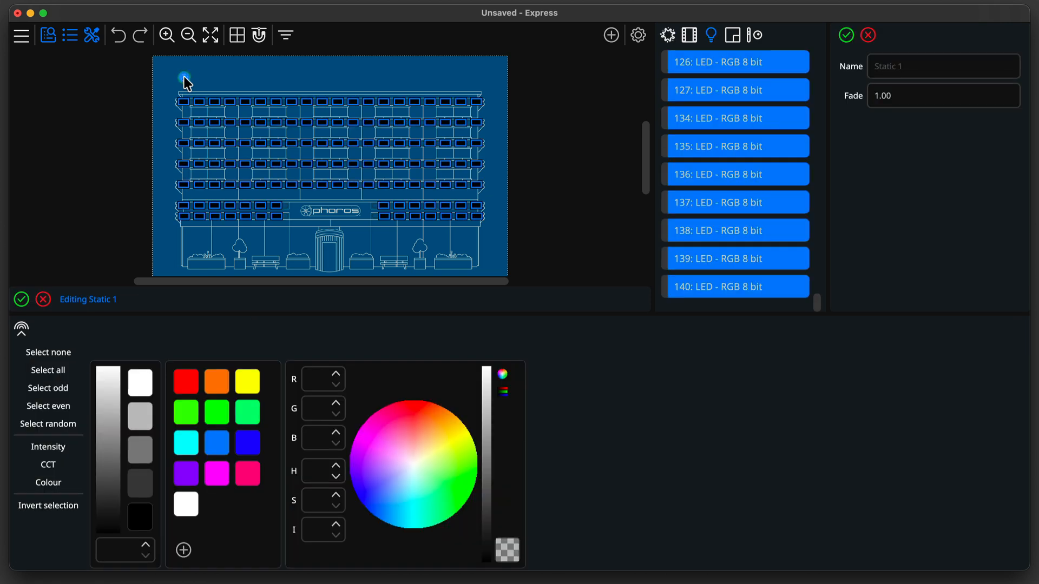
pyautogui.moveTo(407, 455); pyautogui.dragTo(465, 481)
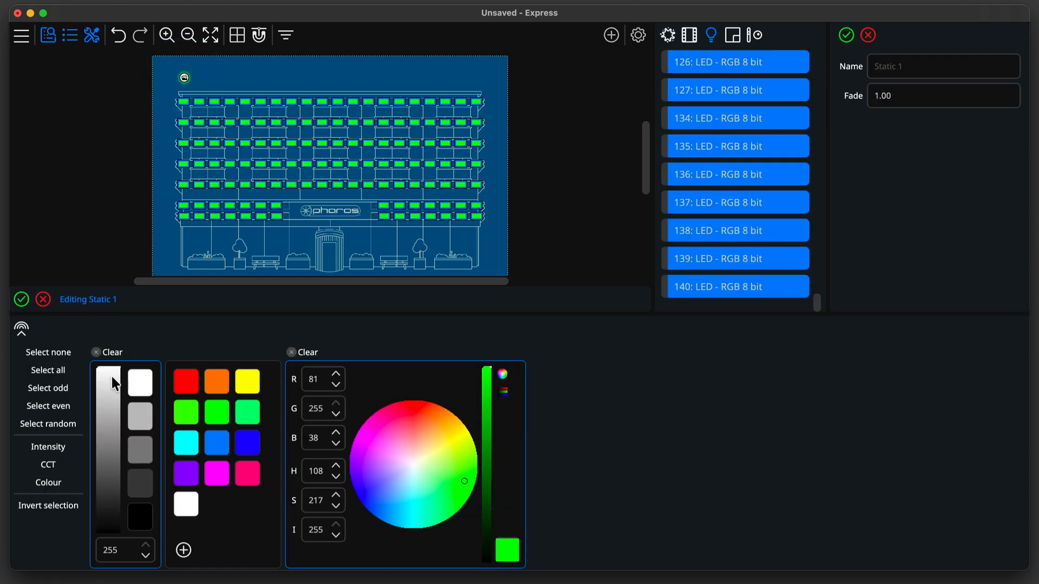
pyautogui.moveTo(112, 377); pyautogui.dragTo(116, 352)
# Assign green to the odd fixtures and blue to the even fixtures in the static scene.
pyautogui.moveTo(490, 213); pyautogui.dragTo(402, 161)
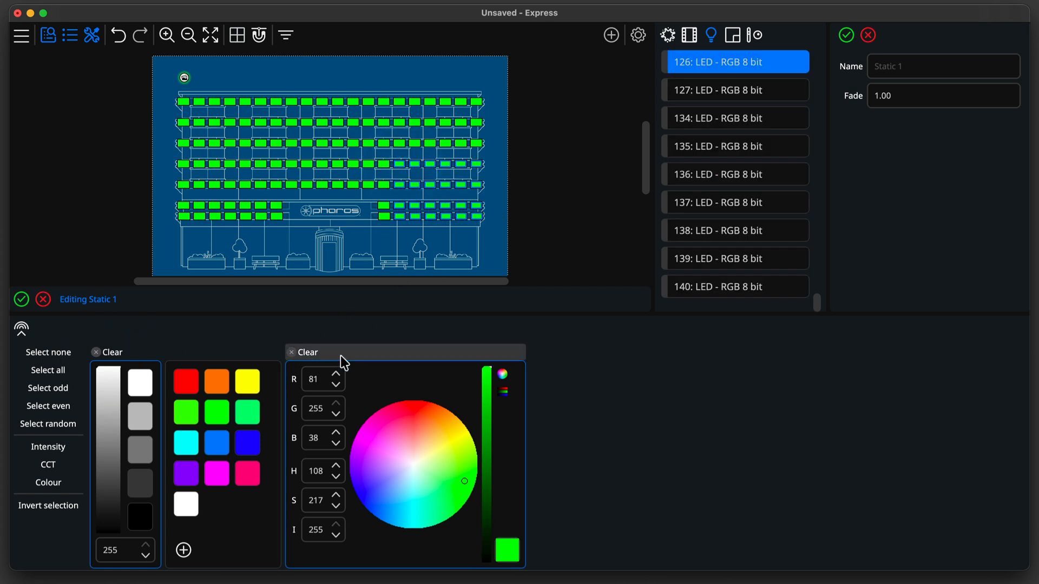
pyautogui.click(311, 355)
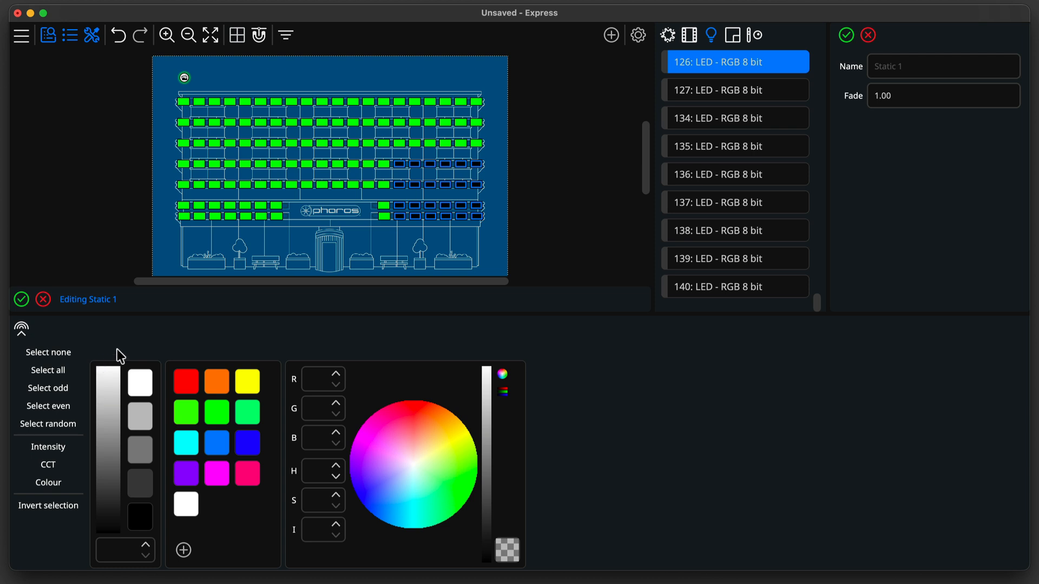
pyautogui.click(62, 388)
pyautogui.click(217, 412)
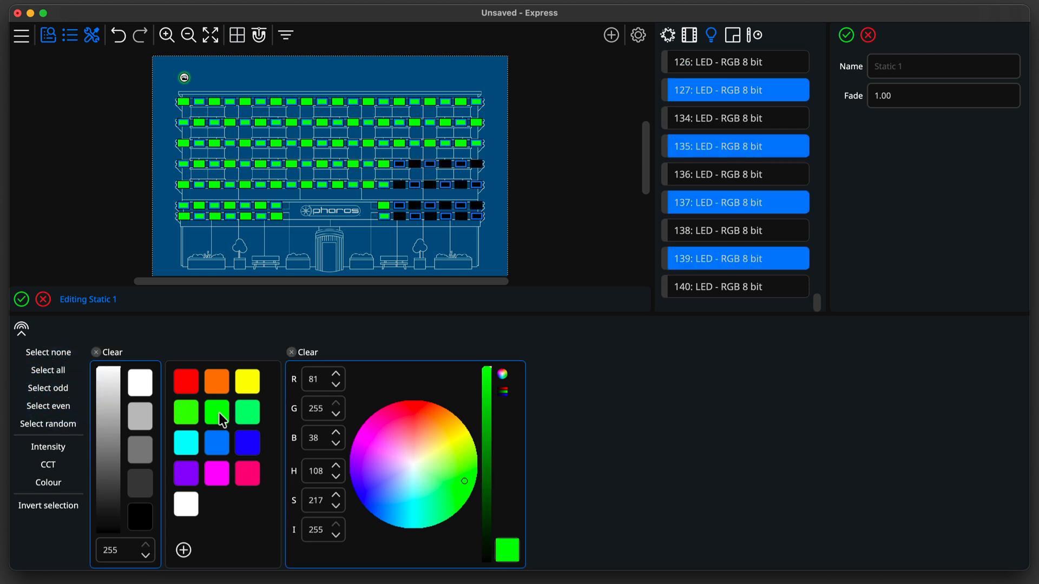
pyautogui.click(47, 407)
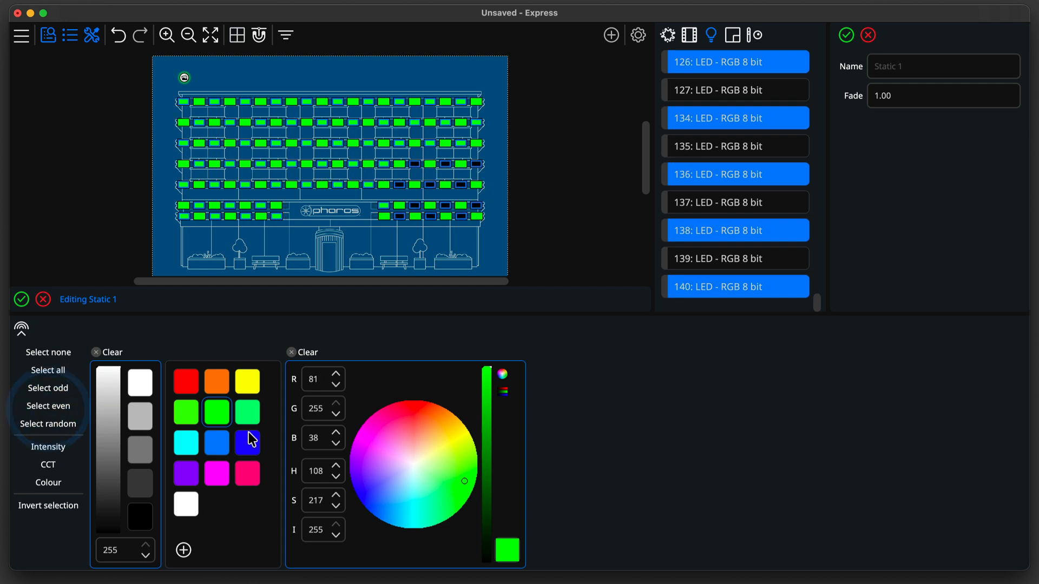
pyautogui.click(251, 441)
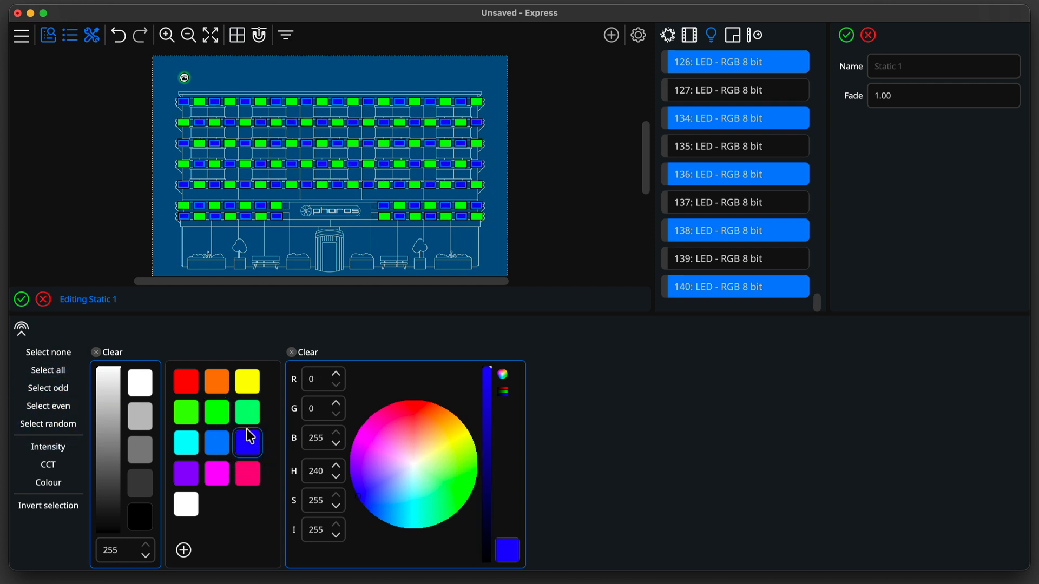
# Name the static scene GeenBlue and save it.
pyautogui.click(920, 67)
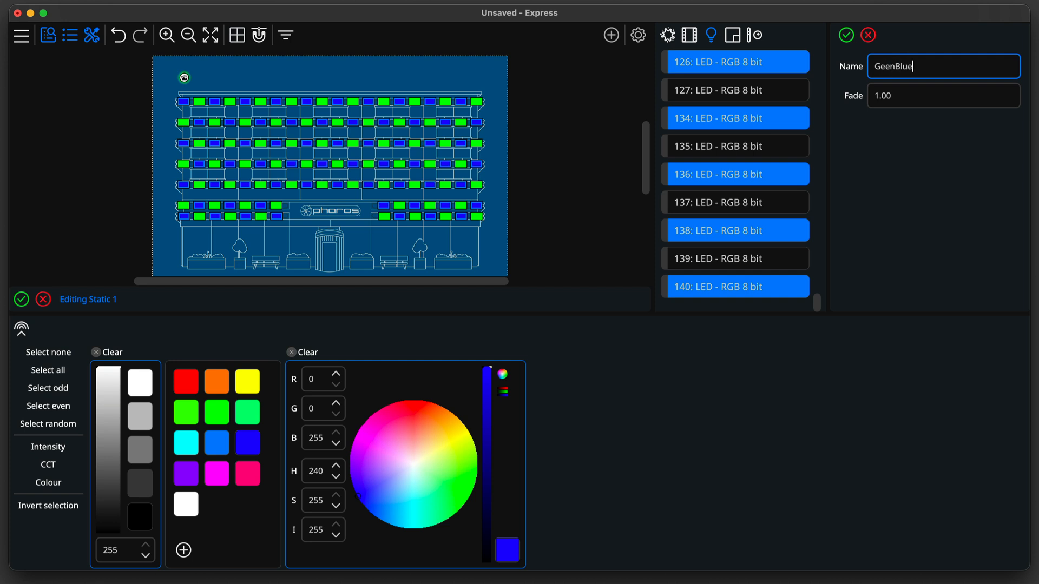
pyautogui.click(921, 93)
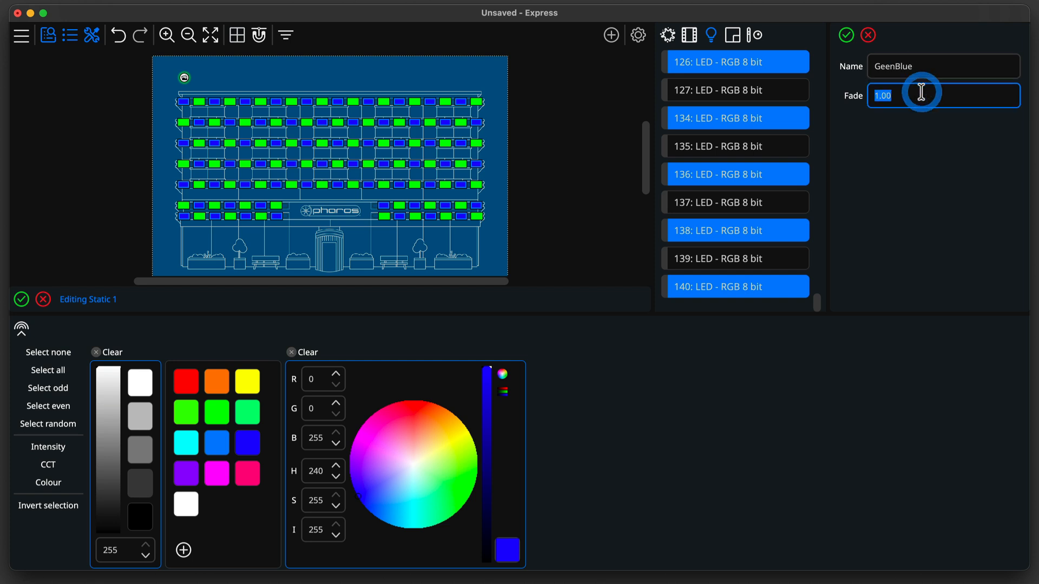
pyautogui.click(851, 36)
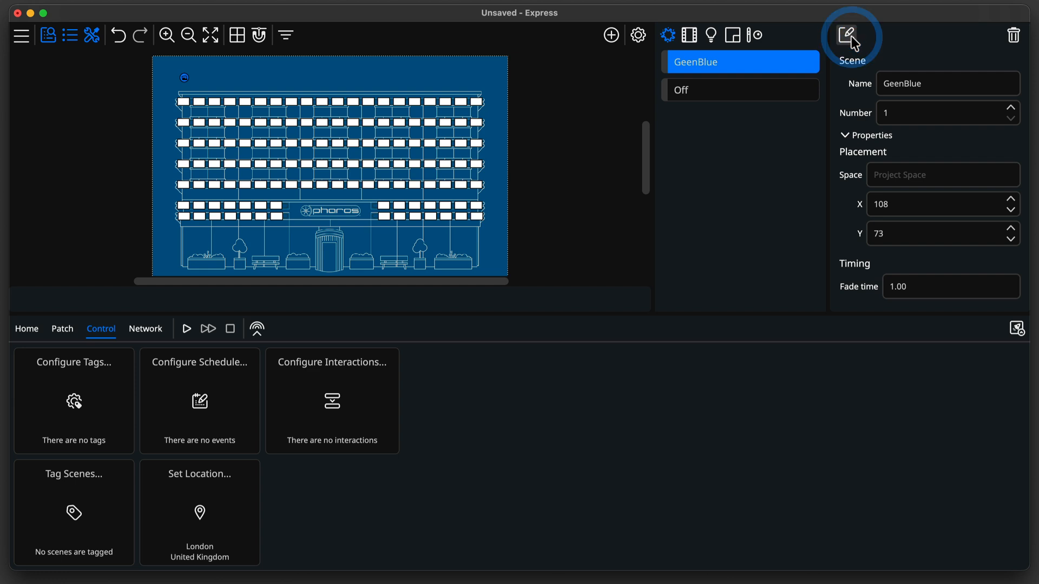
# Add a dynamic scene on the canvas next to the GeenBlue scene.
pyautogui.click(611, 36)
pyautogui.click(612, 81)
pyautogui.click(613, 151)
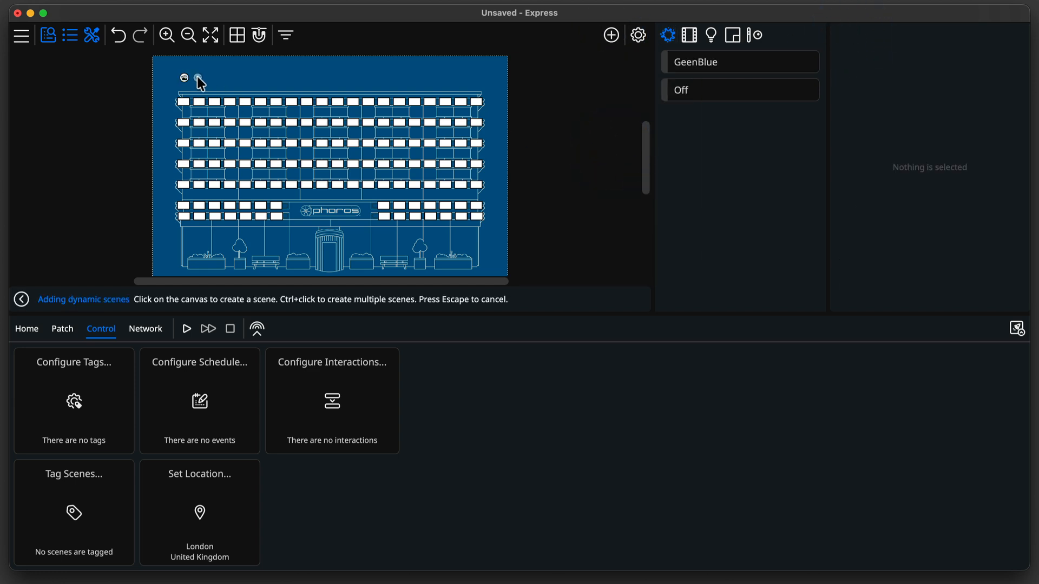
pyautogui.click(197, 79)
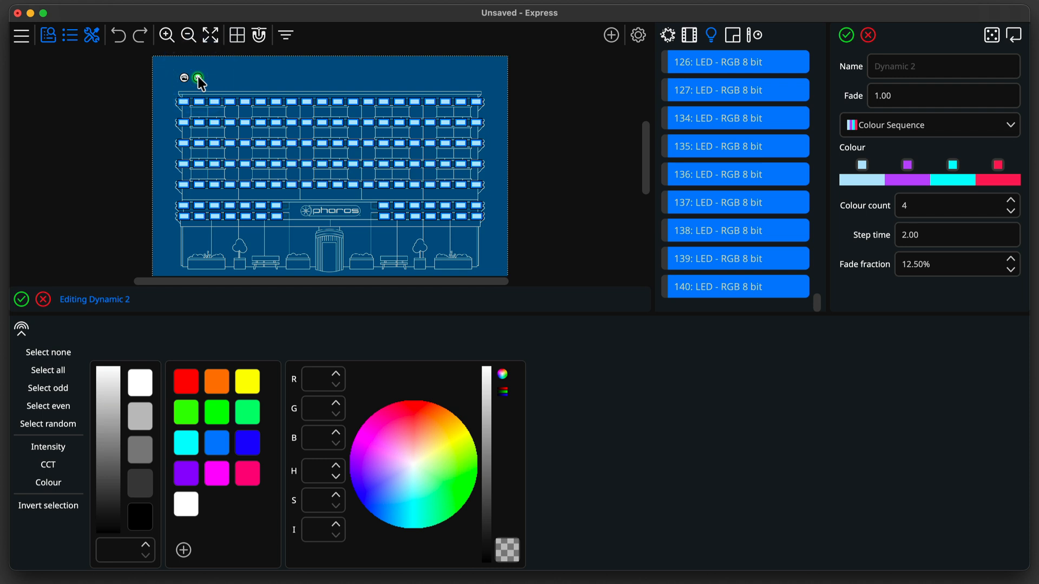
# Apply the Amorphous effect to the dynamic scene and change its second colour to green.
pyautogui.click(934, 125)
pyautogui.scroll(-5, 920, 178)
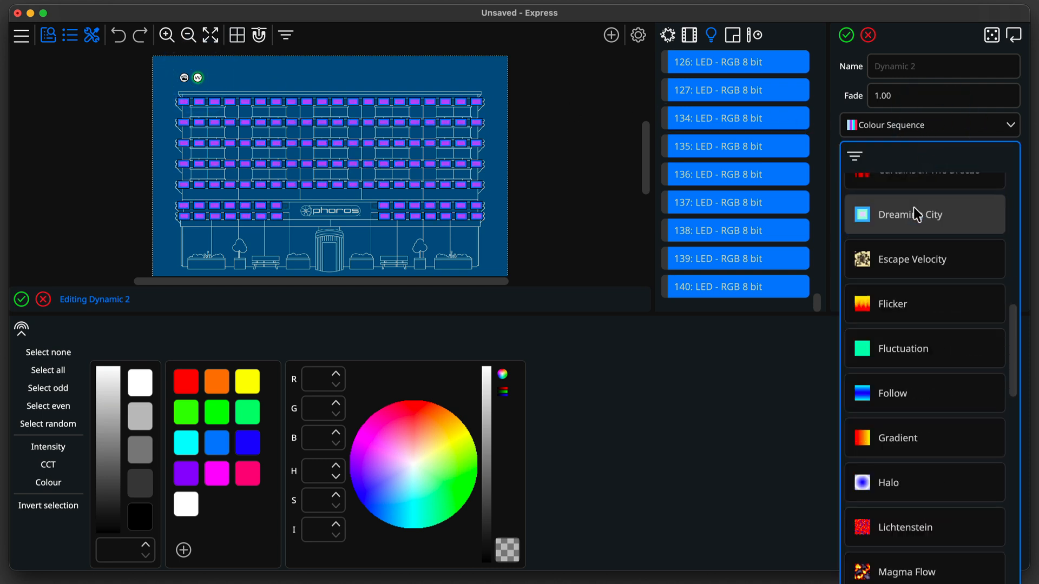
pyautogui.scroll(-15, 946, 254)
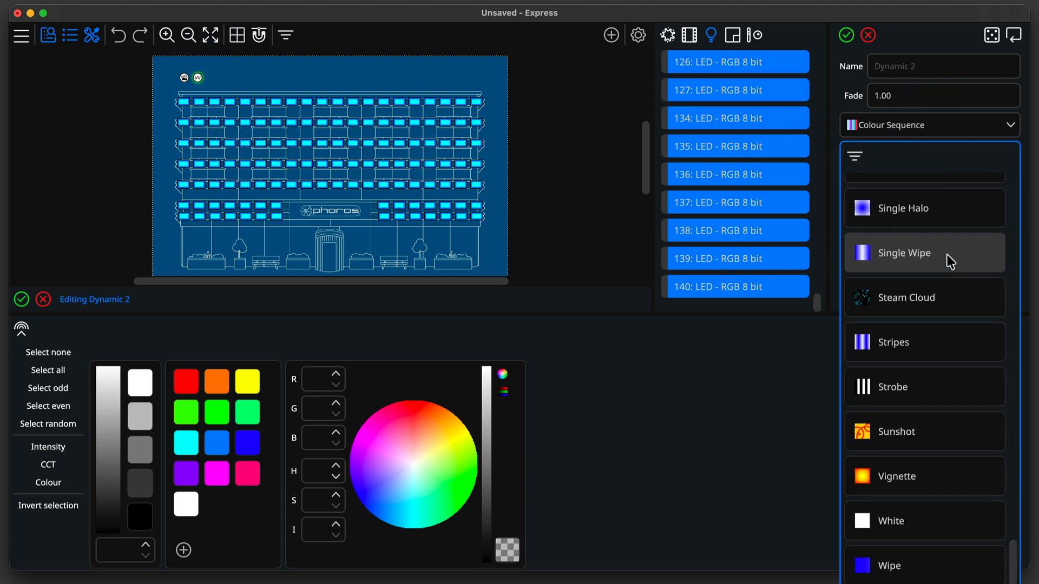
pyautogui.scroll(15, 947, 254)
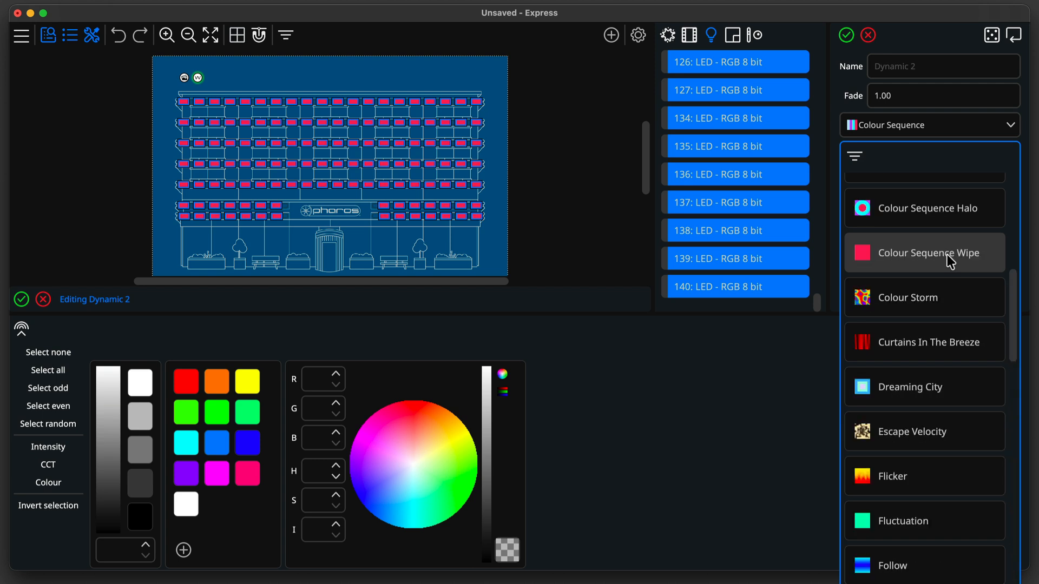
pyautogui.scroll(8, 947, 254)
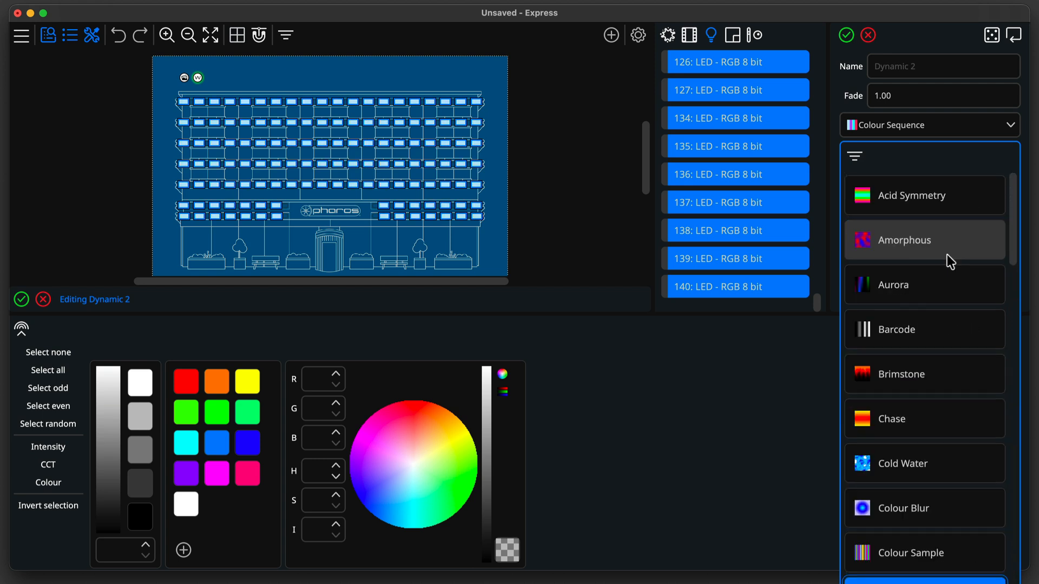
pyautogui.click(947, 255)
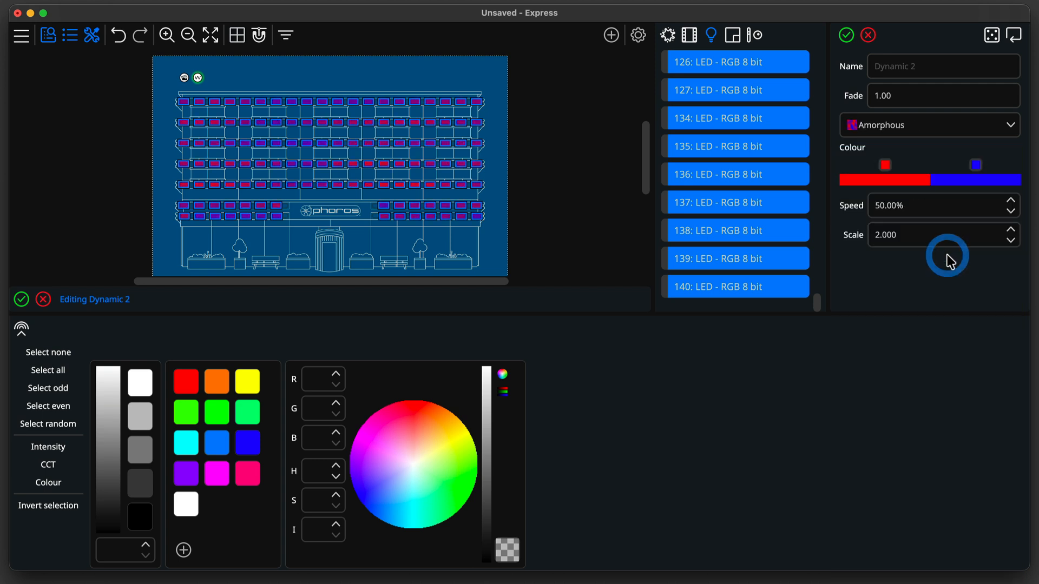
pyautogui.click(973, 167)
pyautogui.click(816, 287)
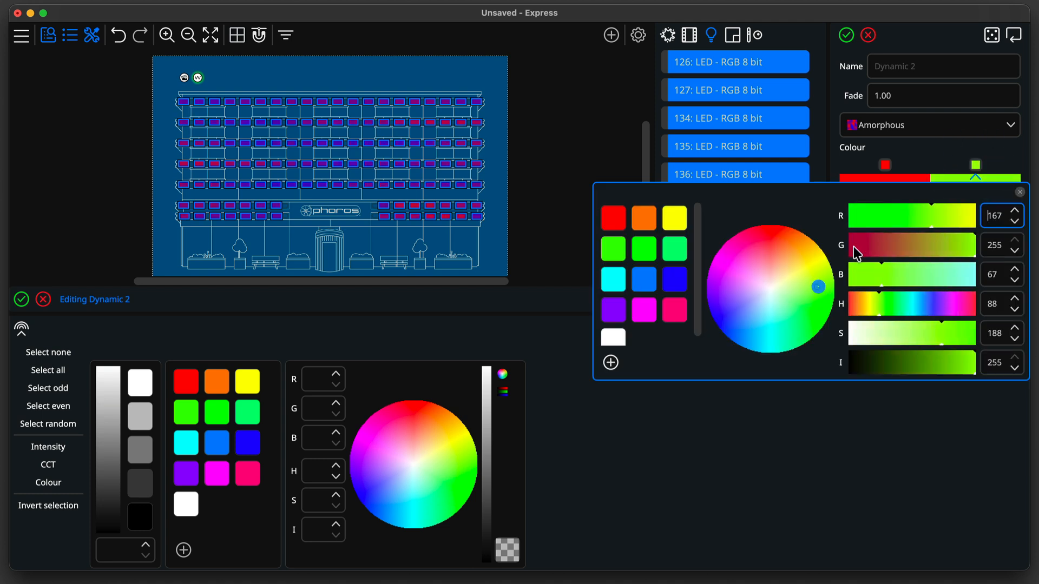
pyautogui.click(943, 165)
# Browse the effect list using the category filter, checking and clearing the Abstract category.
pyautogui.click(875, 133)
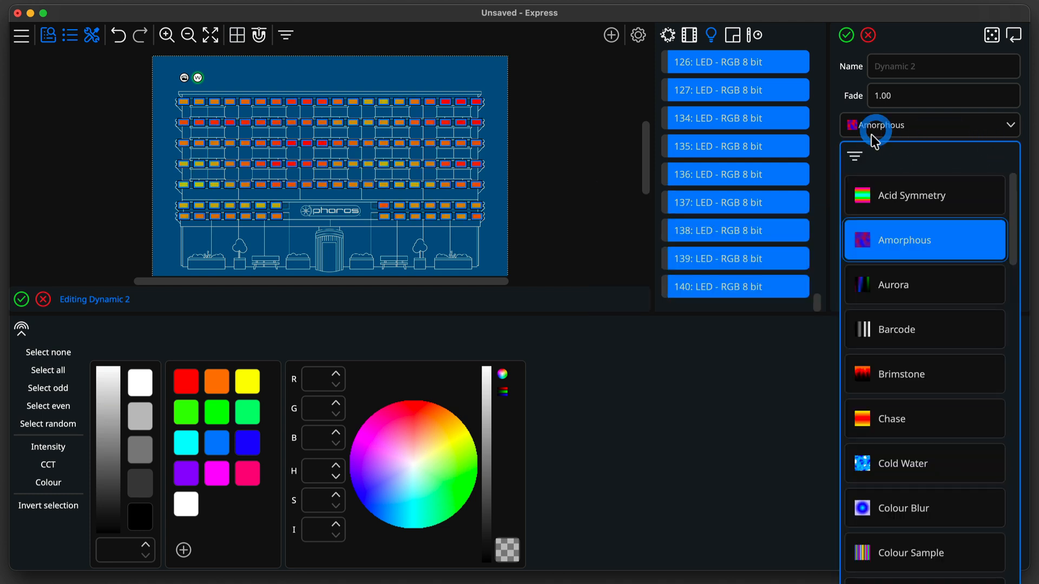
pyautogui.click(854, 157)
pyautogui.click(862, 185)
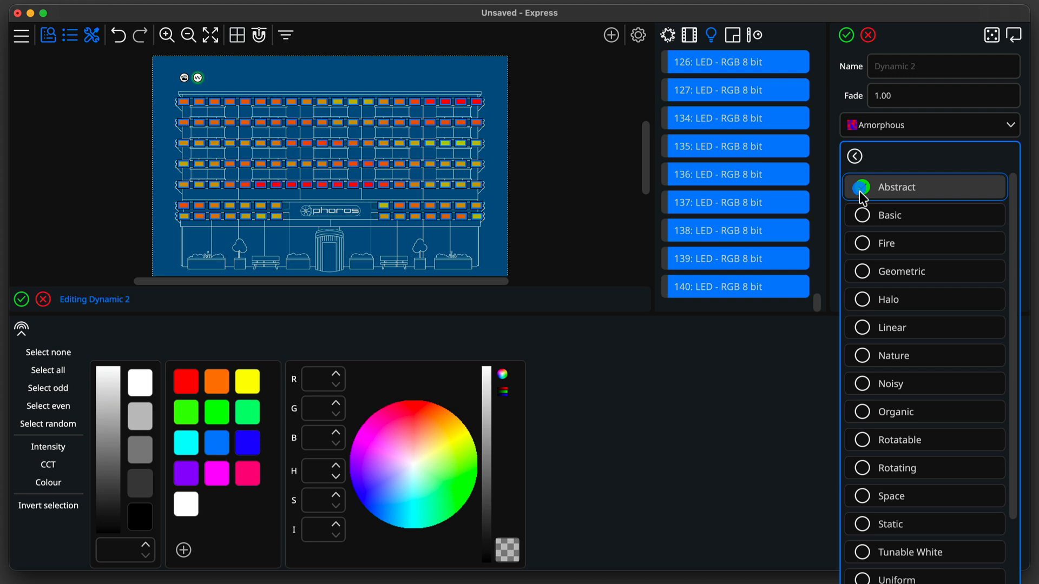
pyautogui.click(865, 217)
pyautogui.click(863, 216)
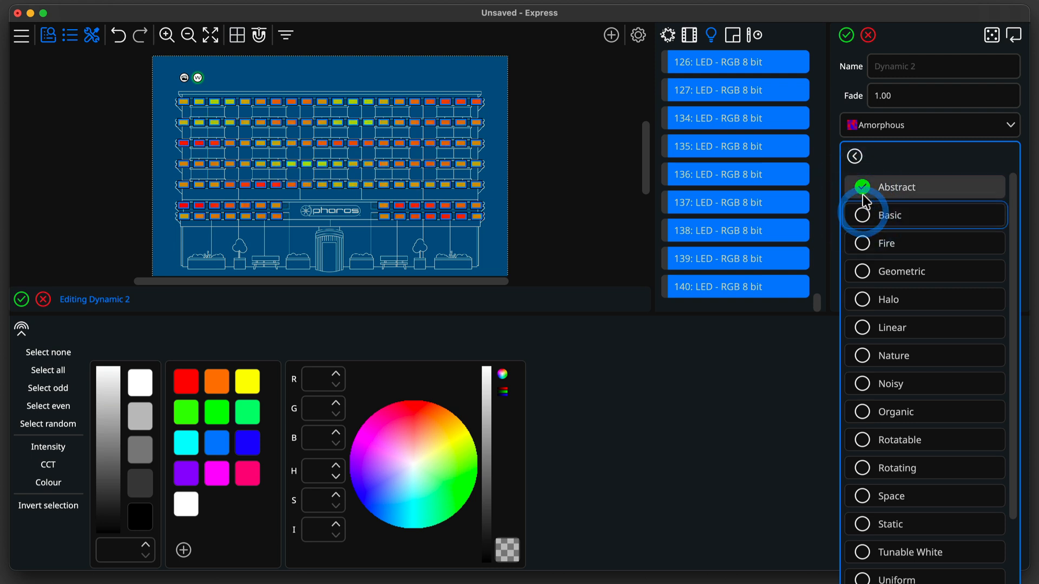
pyautogui.click(855, 156)
pyautogui.click(856, 158)
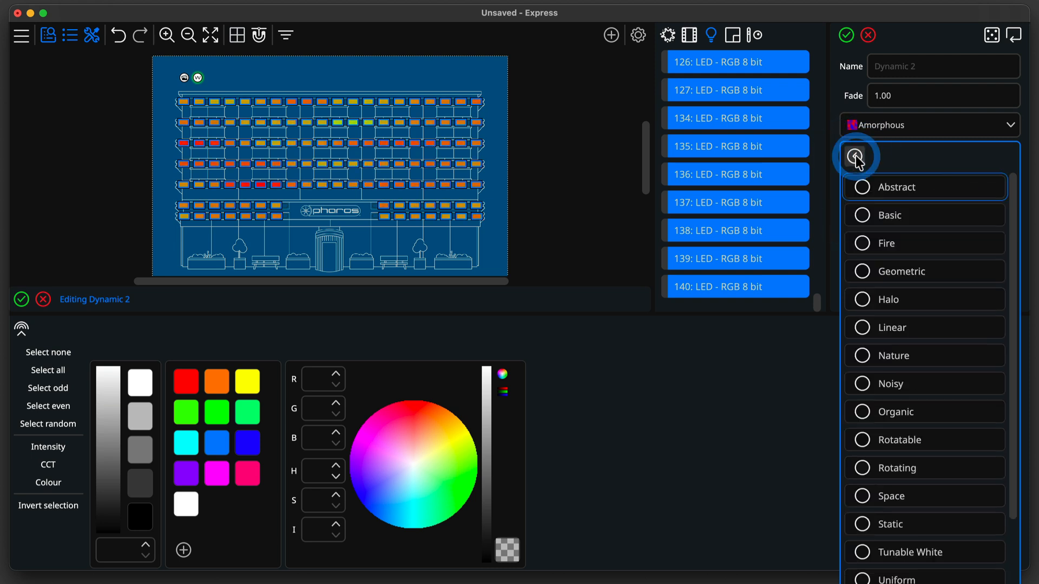
pyautogui.click(880, 134)
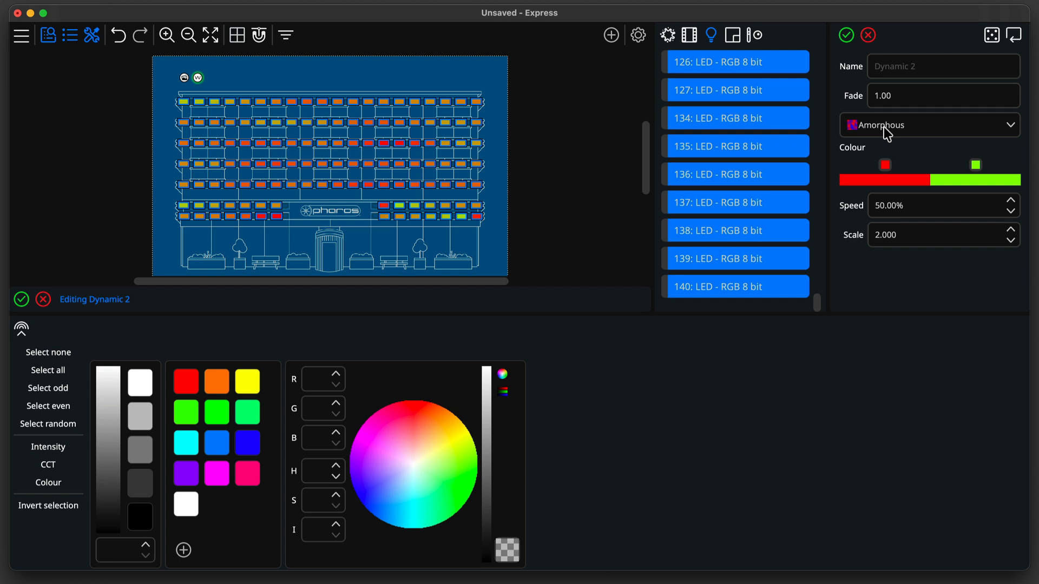
# Switch the dynamic scene's effect to Colour Sequence Chase and name the scene chase 1.
pyautogui.click(888, 133)
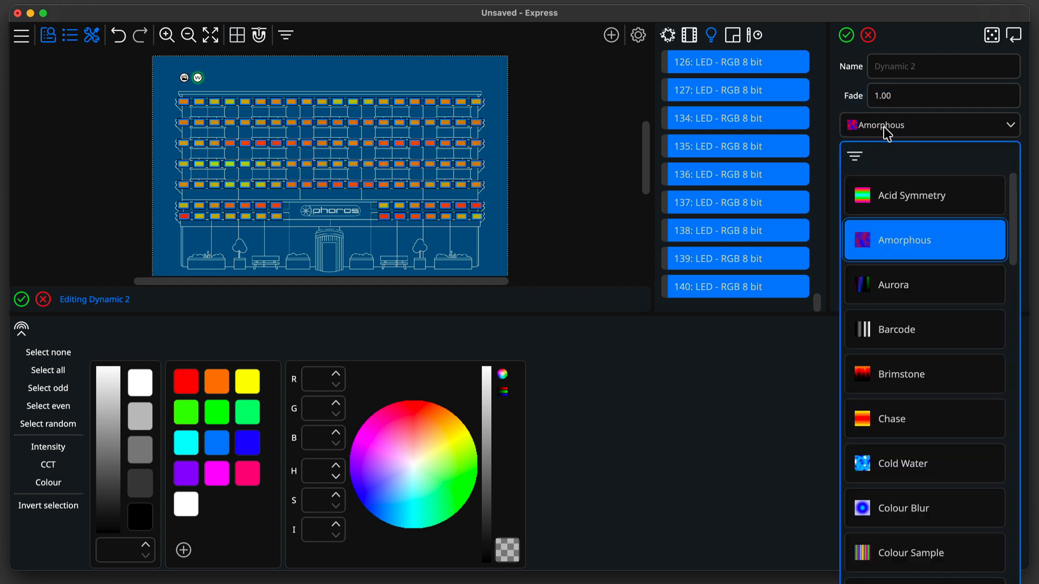
pyautogui.scroll(-5, 887, 133)
pyautogui.scroll(-3, 909, 225)
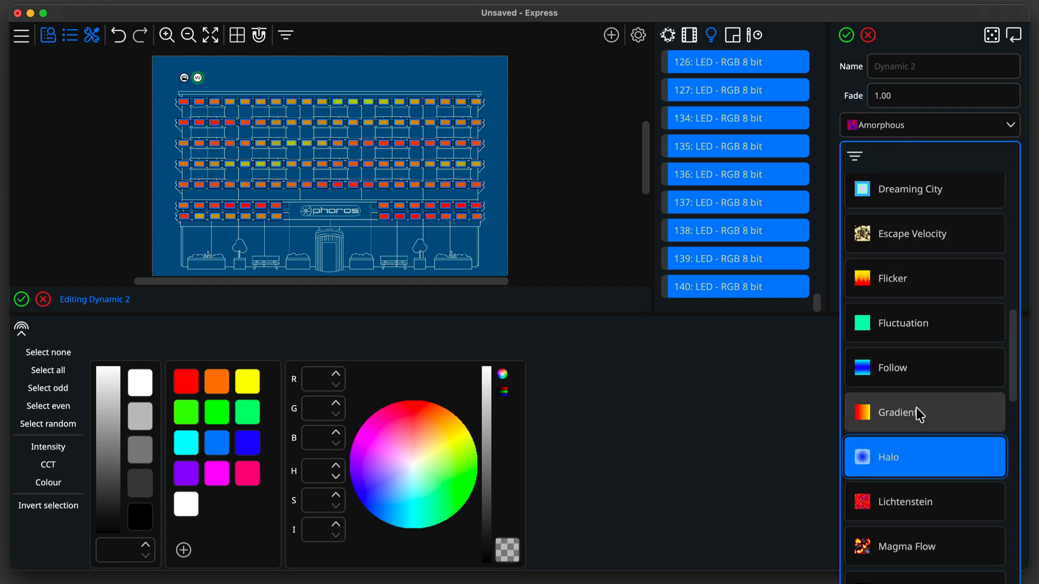
pyautogui.scroll(6, 918, 413)
pyautogui.click(921, 367)
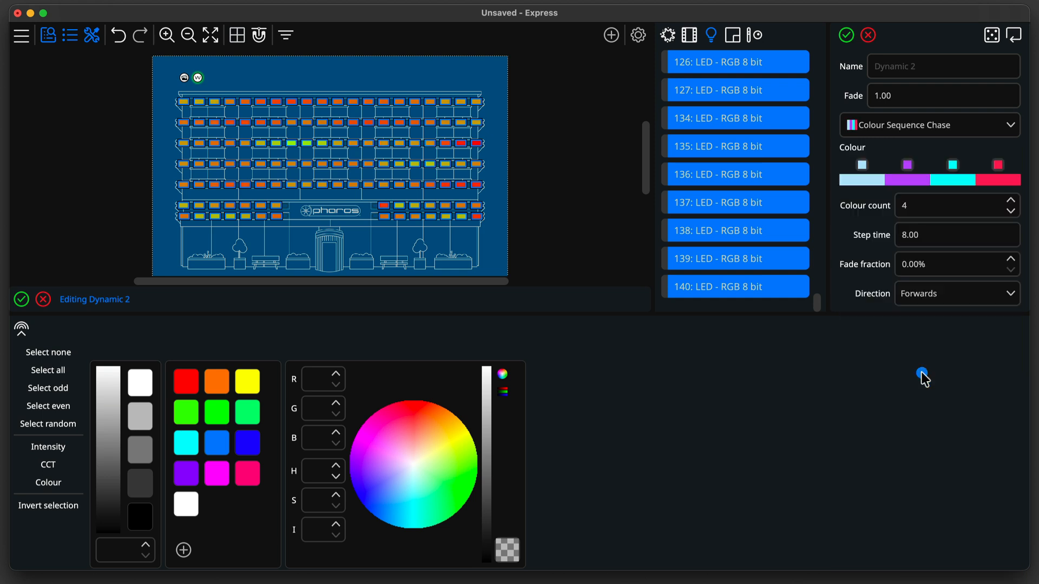
pyautogui.click(913, 66)
pyautogui.write('chase 1')
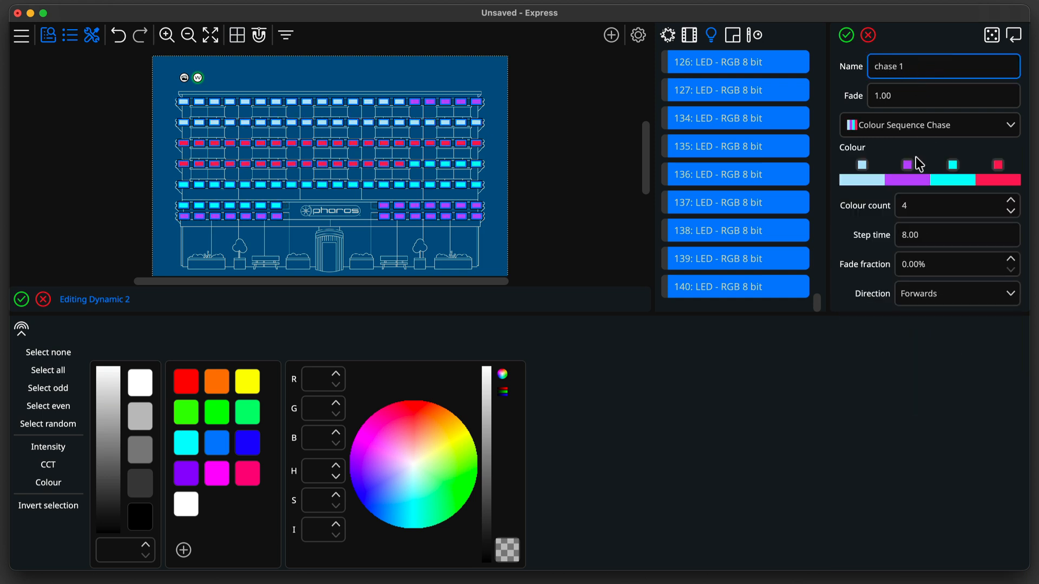
# Raise the colour count to 5, setting the second colour to orange and the fifth to dark red.
pyautogui.click(1011, 204)
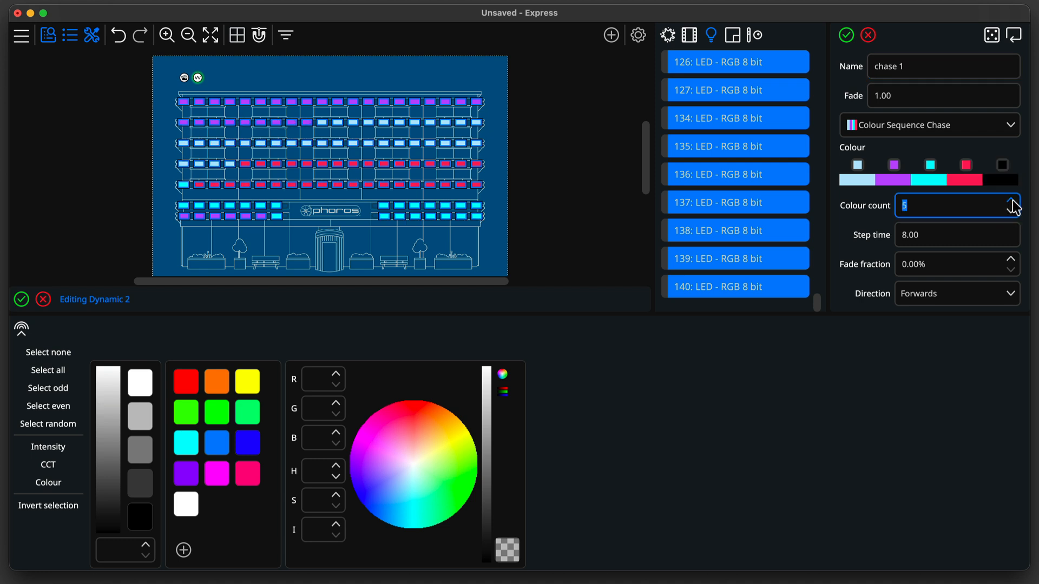
pyautogui.click(1002, 164)
pyautogui.click(813, 252)
pyautogui.click(894, 165)
pyautogui.click(804, 237)
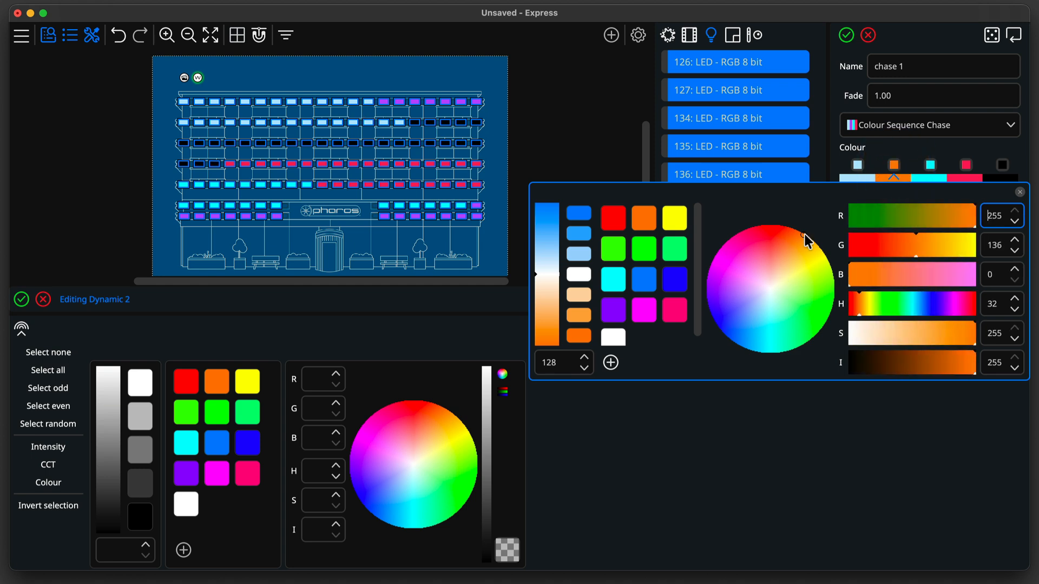
pyautogui.click(1002, 165)
pyautogui.click(760, 239)
pyautogui.click(890, 363)
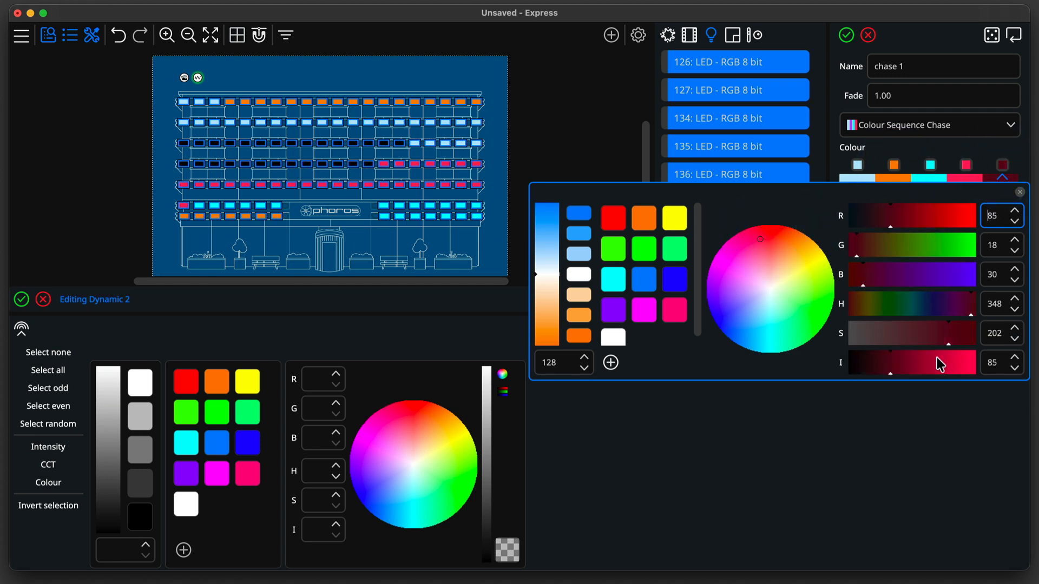
pyautogui.click(939, 361)
pyautogui.click(977, 153)
# Randomise the chase effect's parameters twice, then reset them to their defaults.
pyautogui.click(992, 37)
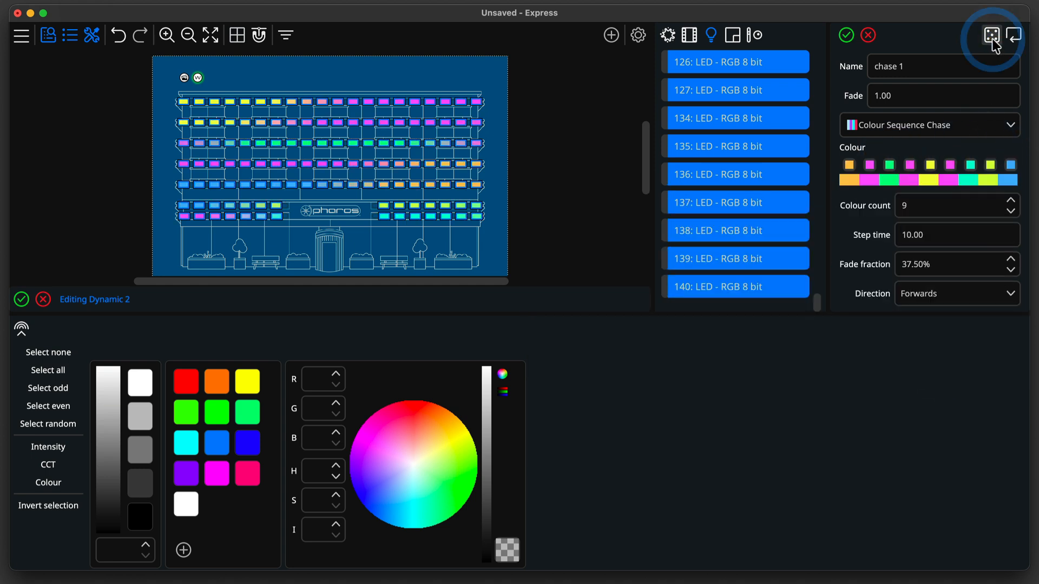
pyautogui.click(993, 36)
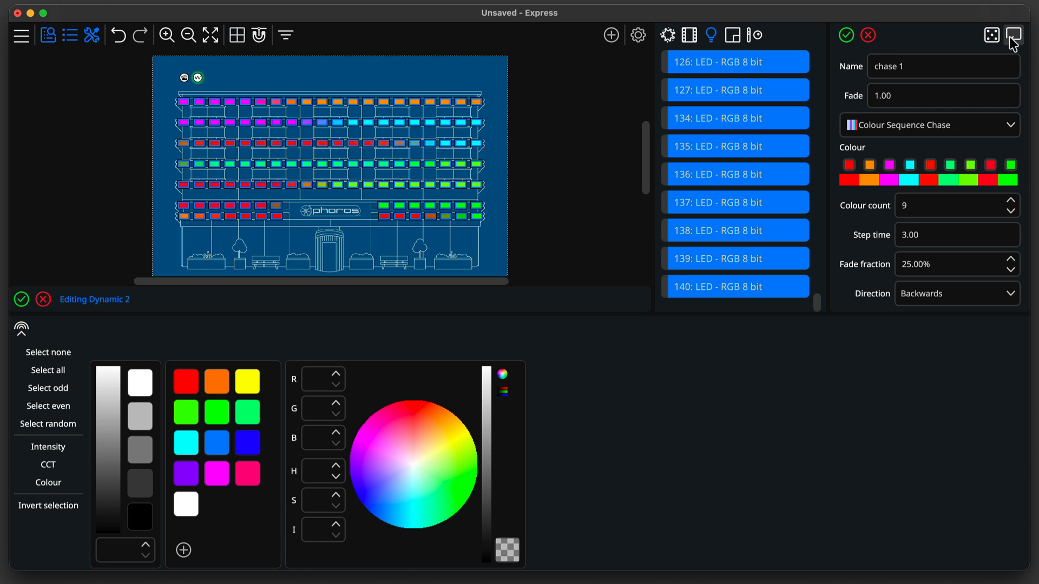
pyautogui.click(1013, 36)
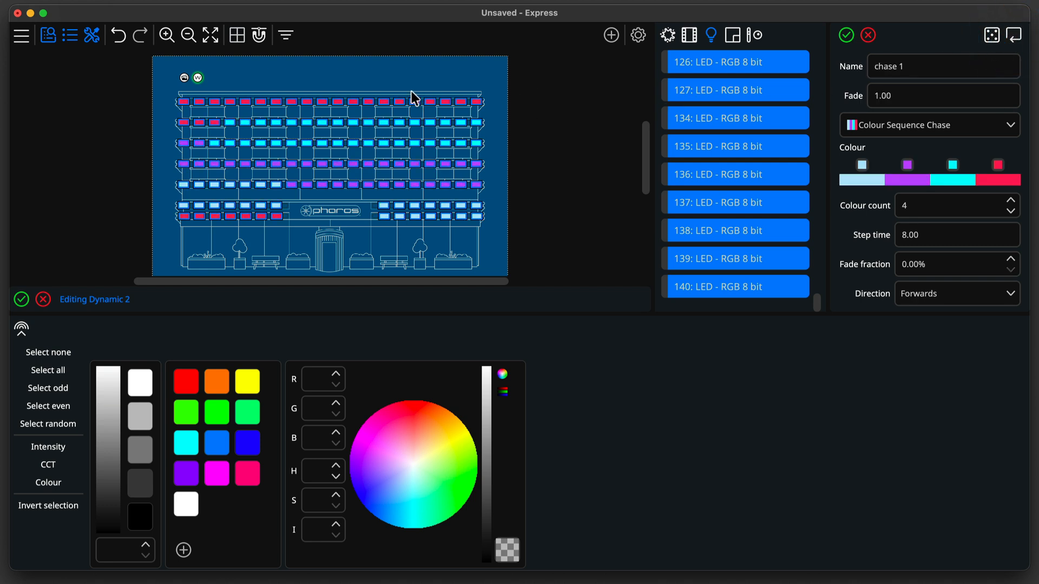
# Try a colour override on two selected LEDs, clear it, and save the chase 1 scene.
pyautogui.click(483, 220)
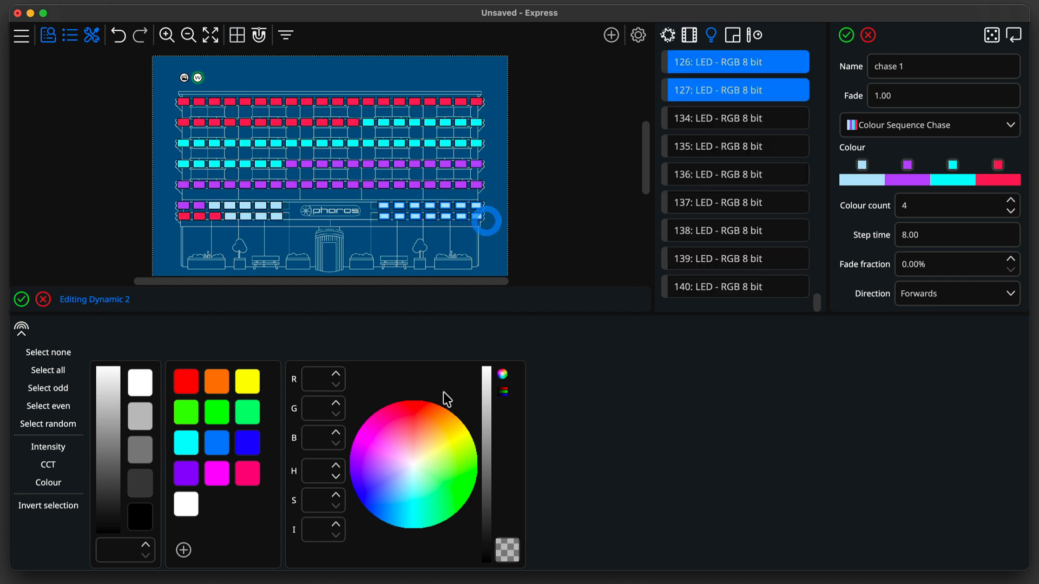
pyautogui.click(417, 406)
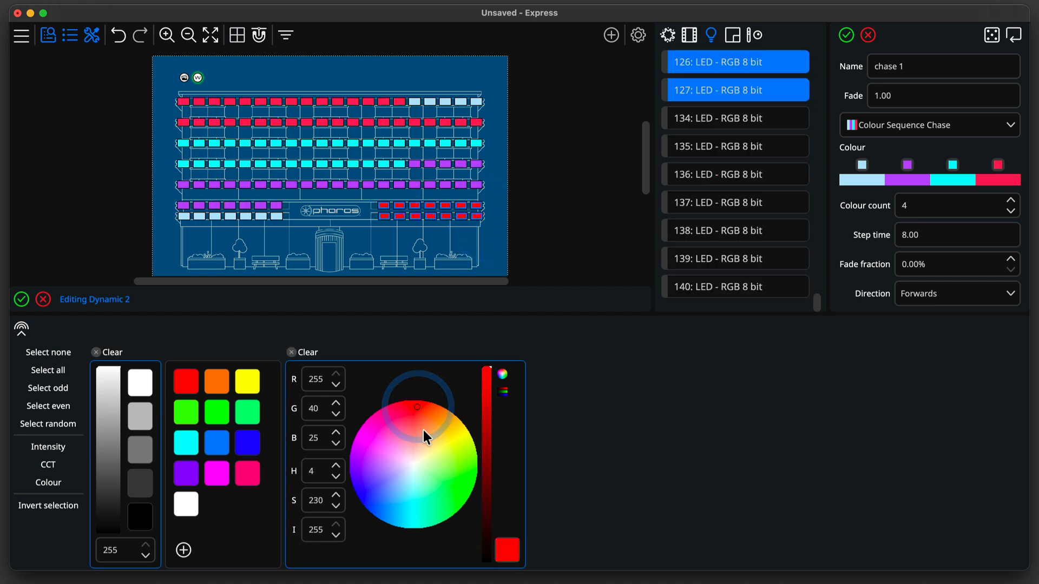
pyautogui.click(475, 453)
pyautogui.click(602, 429)
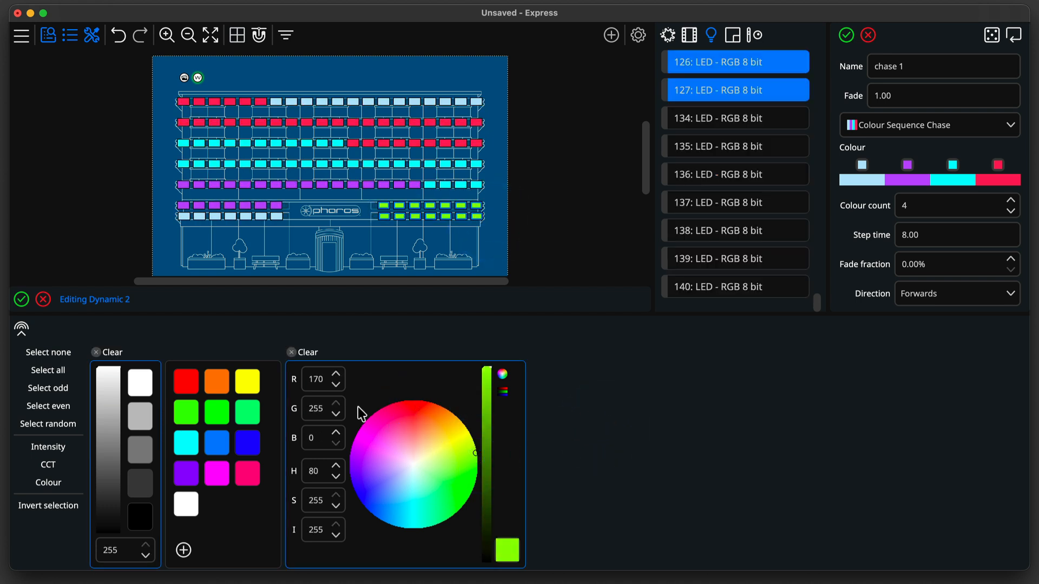
pyautogui.click(304, 354)
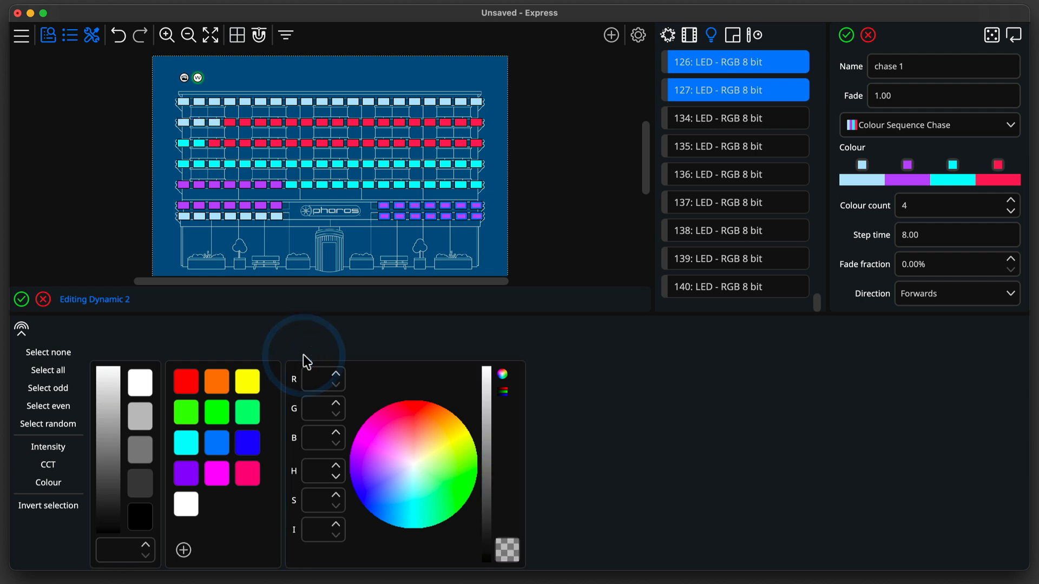
pyautogui.click(849, 35)
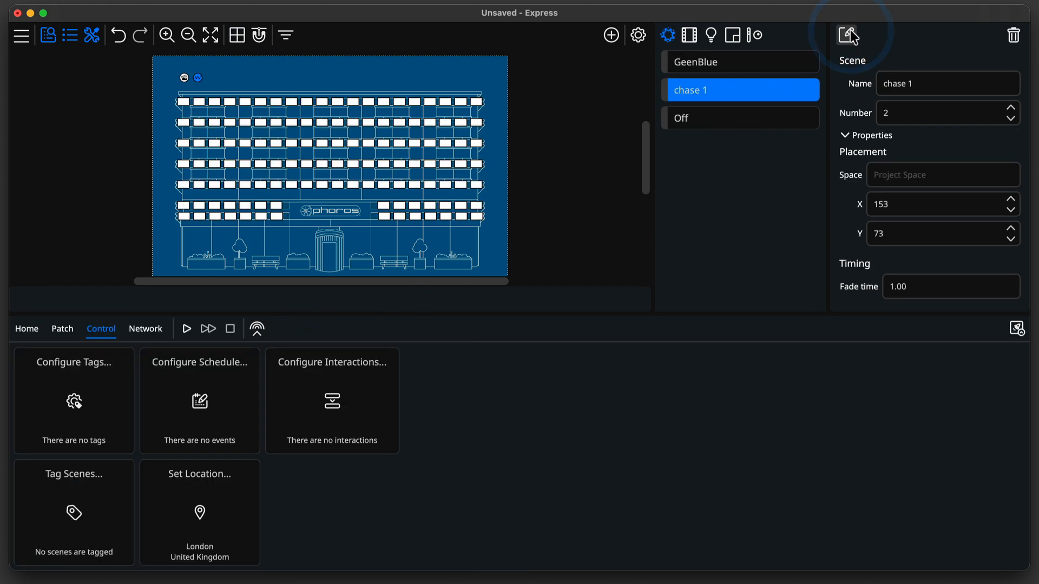
# Add a new dynamic scene next to the existing scene markers and give it the Halo effect.
pyautogui.click(613, 36)
pyautogui.click(608, 89)
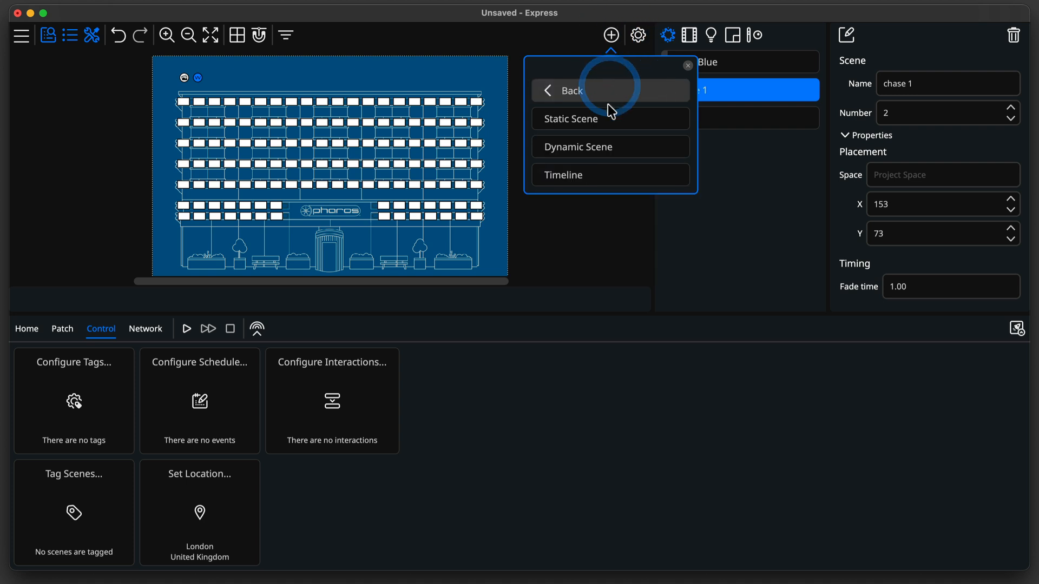
pyautogui.click(611, 152)
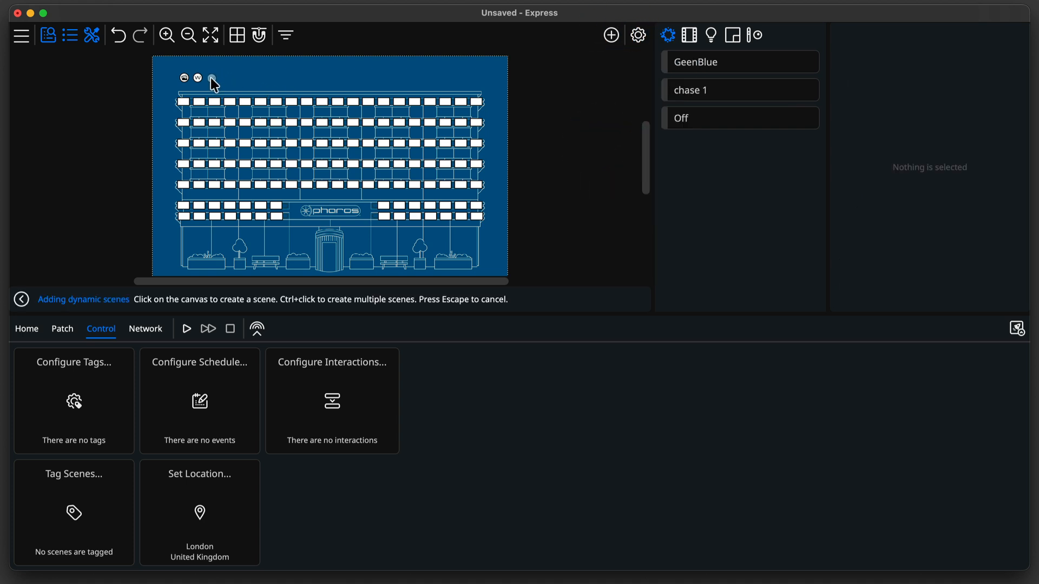
pyautogui.click(212, 78)
pyautogui.click(924, 128)
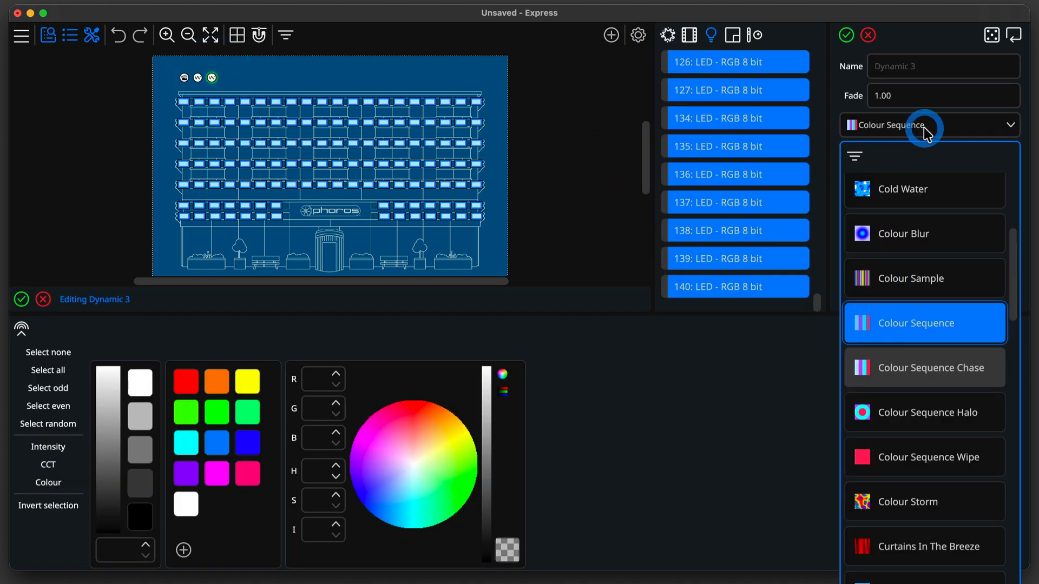
pyautogui.scroll(-5, 924, 128)
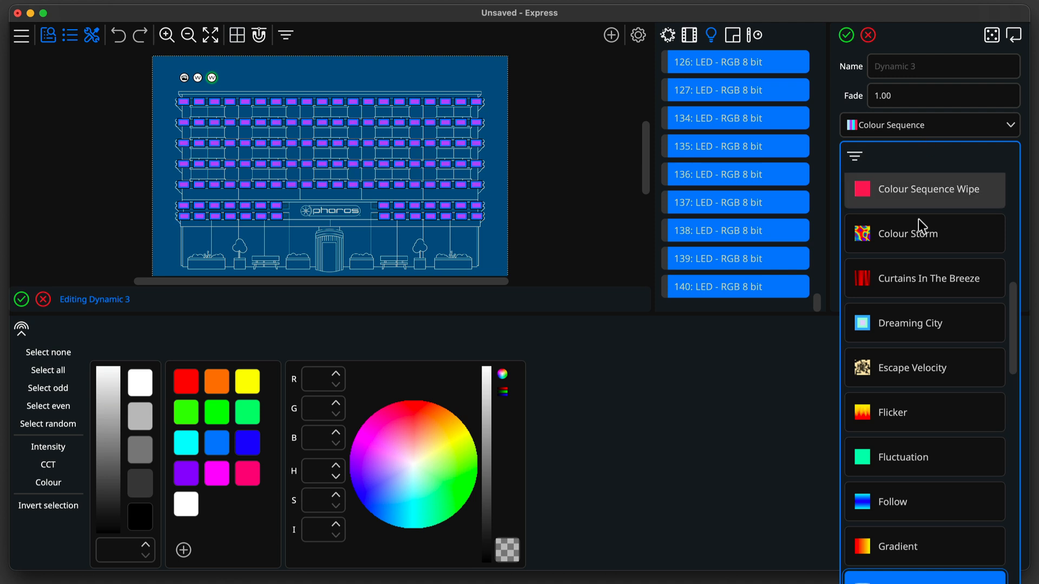
pyautogui.scroll(-5, 903, 270)
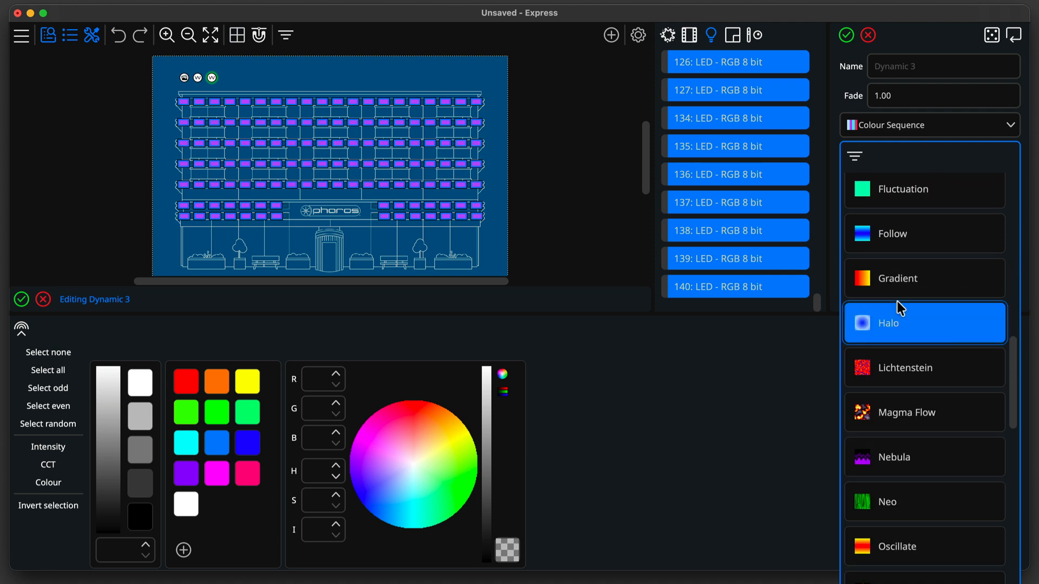
pyautogui.click(897, 323)
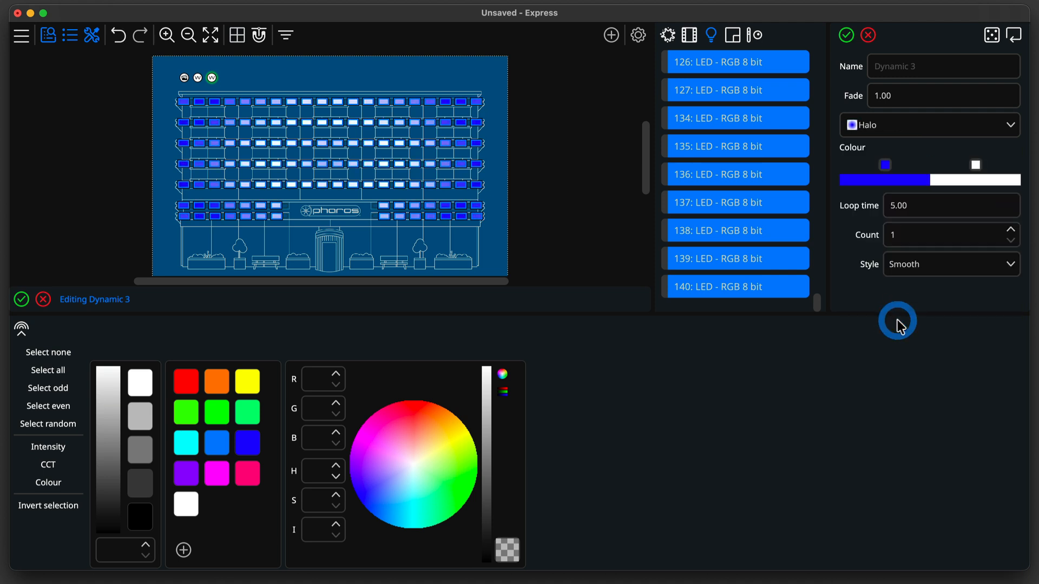
# Name the Halo scene Blue circles, set its second colour to dark grey, and save it.
pyautogui.click(909, 67)
pyautogui.write('Blue c')
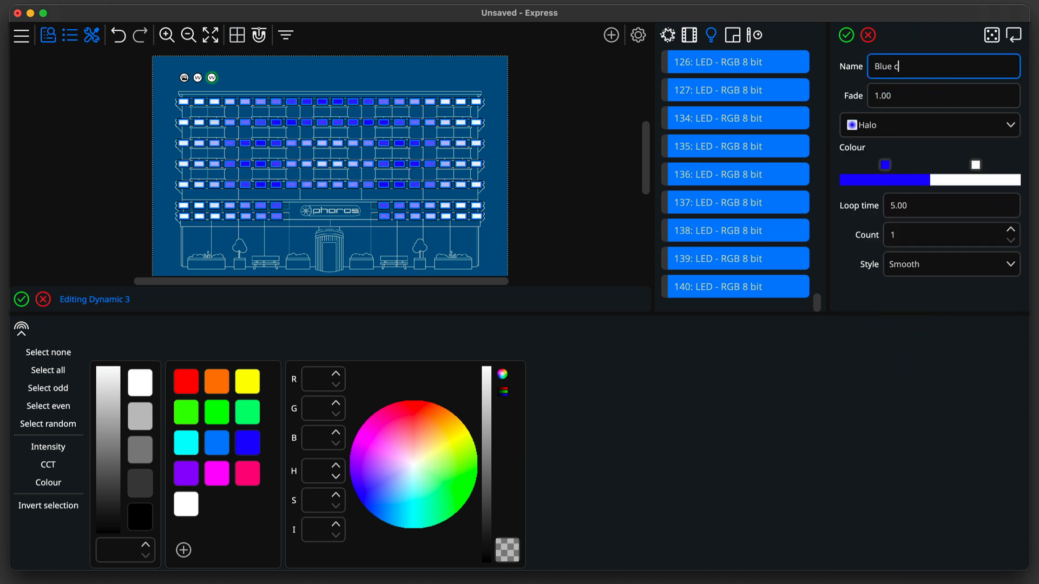
pyautogui.write('ircles')
pyautogui.click(975, 165)
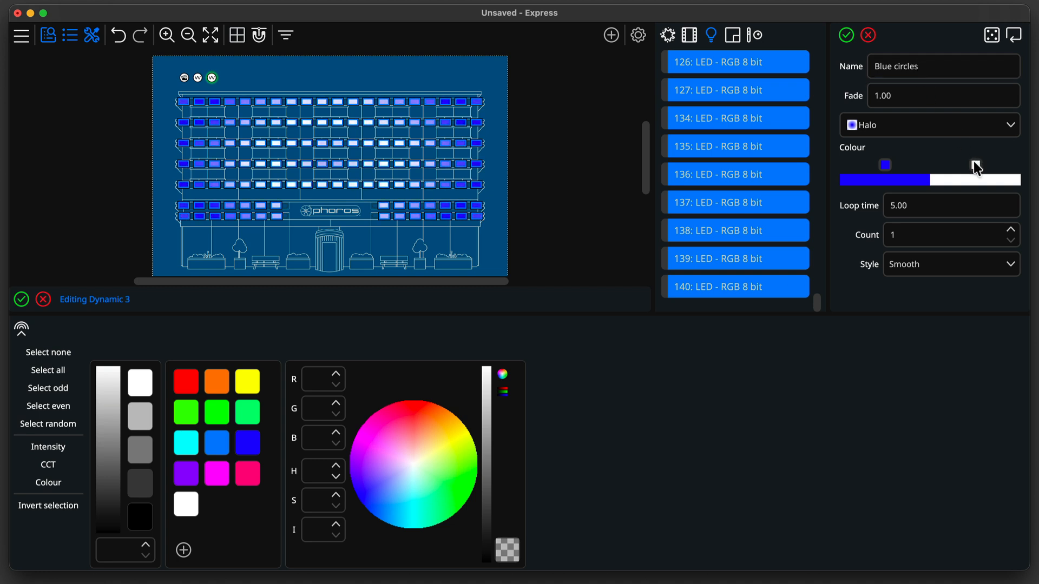
pyautogui.moveTo(935, 357); pyautogui.dragTo(897, 367)
pyautogui.click(940, 156)
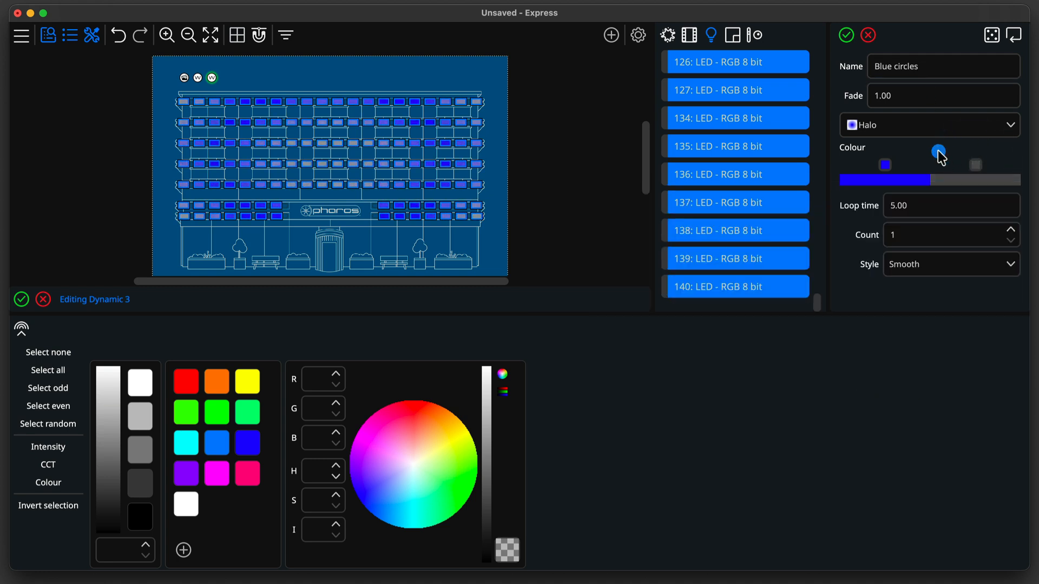
pyautogui.click(846, 37)
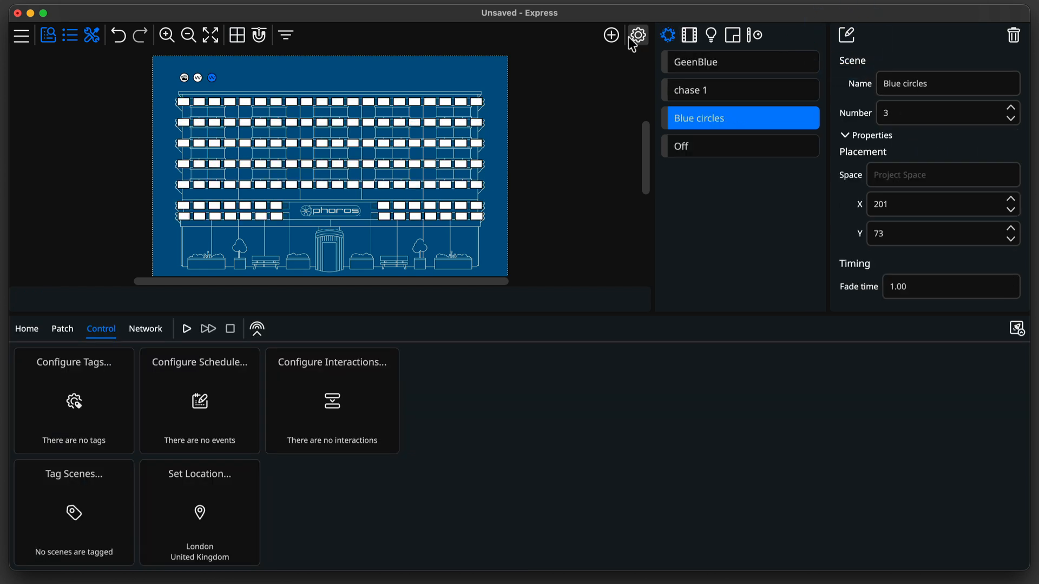
# Add another dynamic scene with the Plasma Web effect, name it Plasma, and save it.
pyautogui.click(611, 35)
pyautogui.click(611, 84)
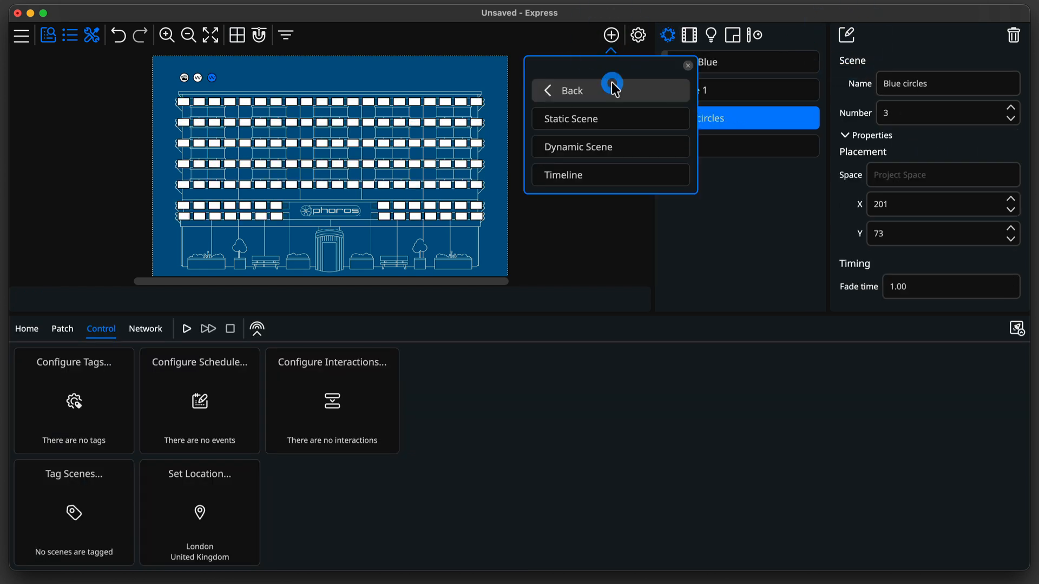
pyautogui.click(596, 147)
pyautogui.click(226, 77)
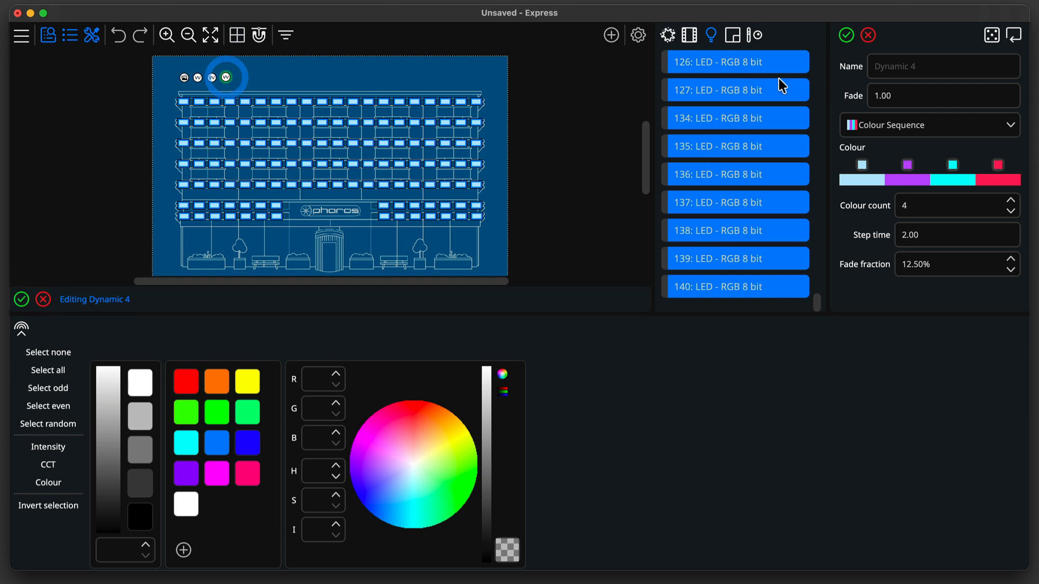
pyautogui.click(919, 125)
pyautogui.scroll(-5, 914, 303)
pyautogui.click(909, 322)
pyautogui.click(923, 65)
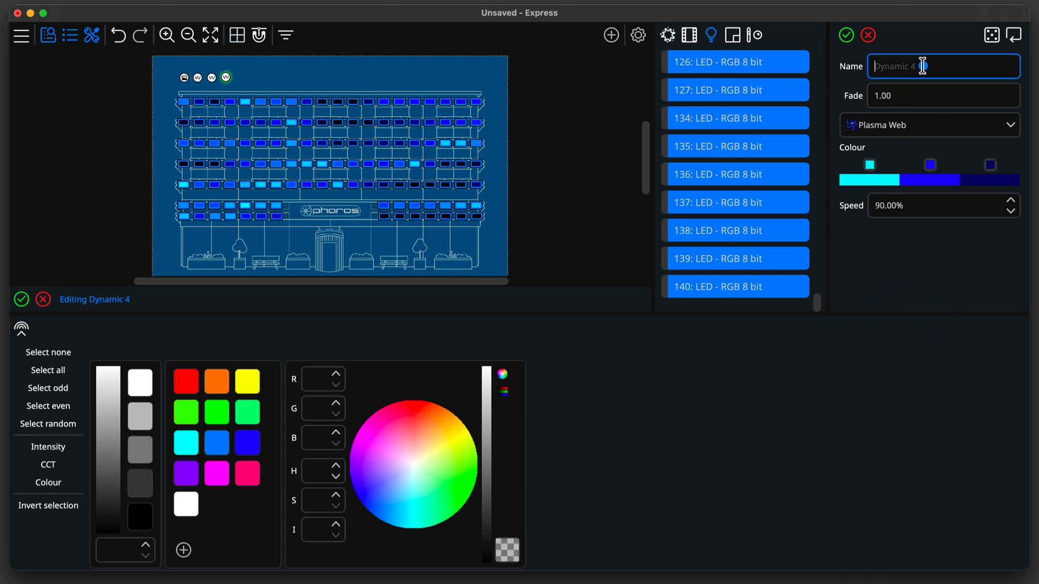
pyautogui.write('Plasma')
pyautogui.click(846, 35)
# Add a dynamic scene named Lava using the Magma Flow effect at 40% strength and save it.
pyautogui.click(612, 35)
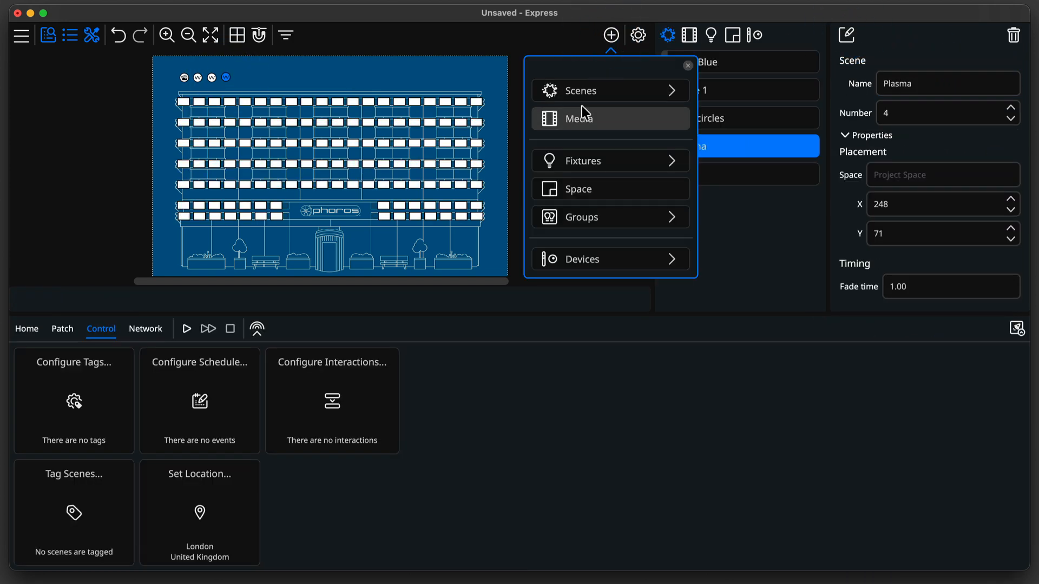
pyautogui.click(581, 88)
pyautogui.click(605, 145)
pyautogui.click(240, 77)
pyautogui.click(920, 68)
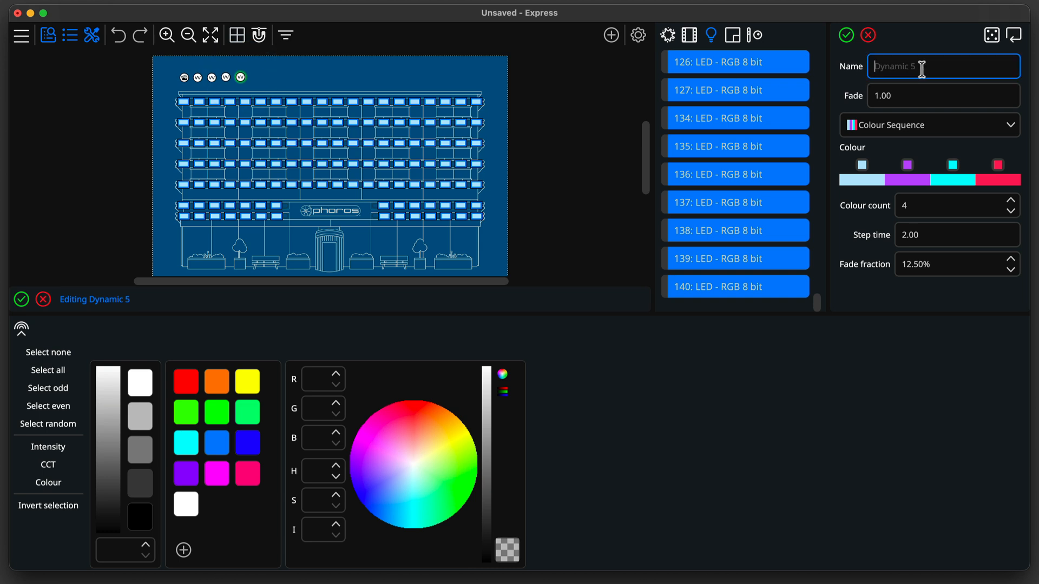
pyautogui.write('Lava')
pyautogui.click(944, 130)
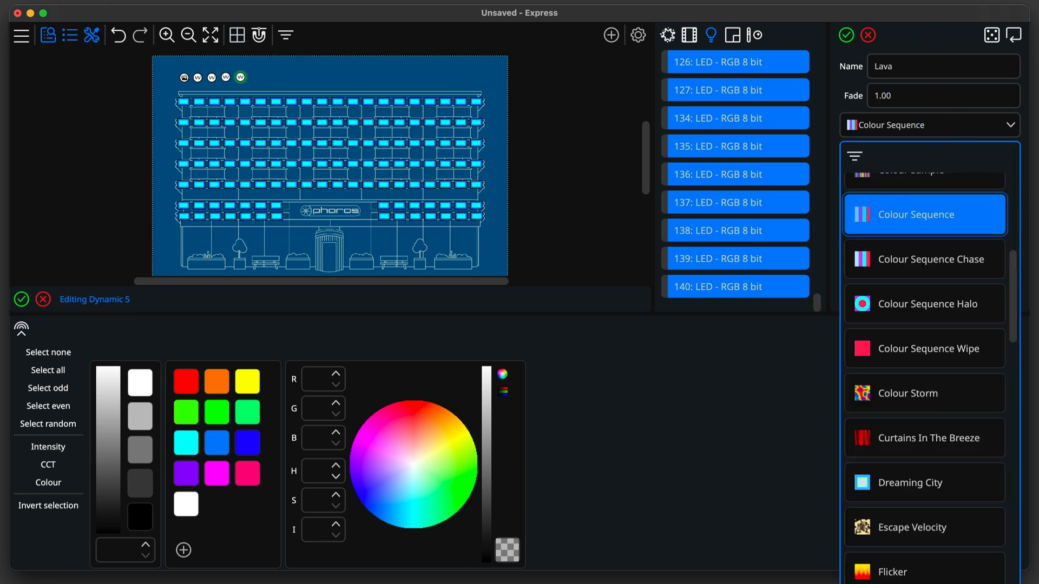
pyautogui.scroll(-7, 969, 206)
pyautogui.click(929, 443)
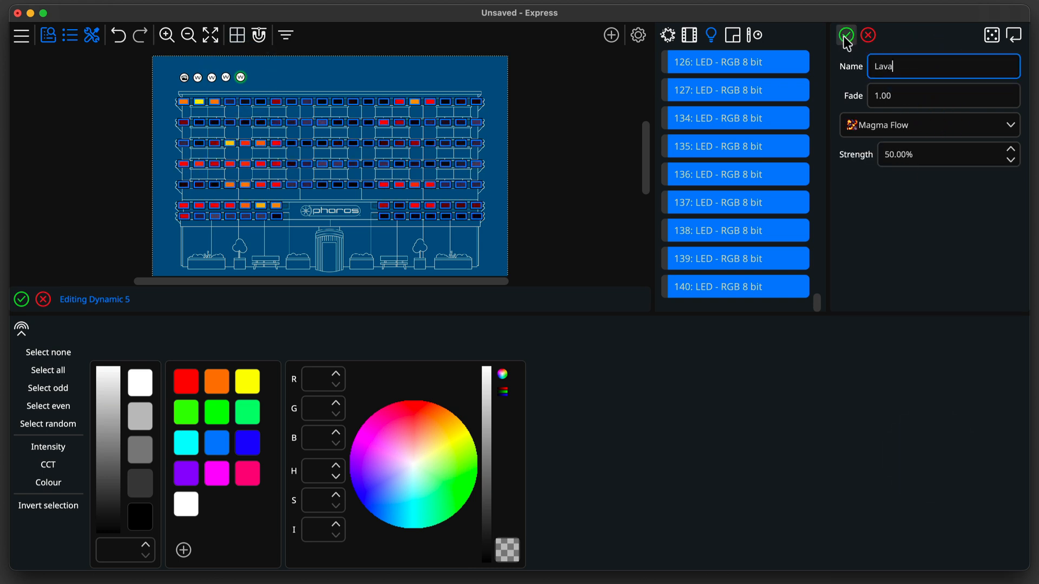
pyautogui.click(844, 157)
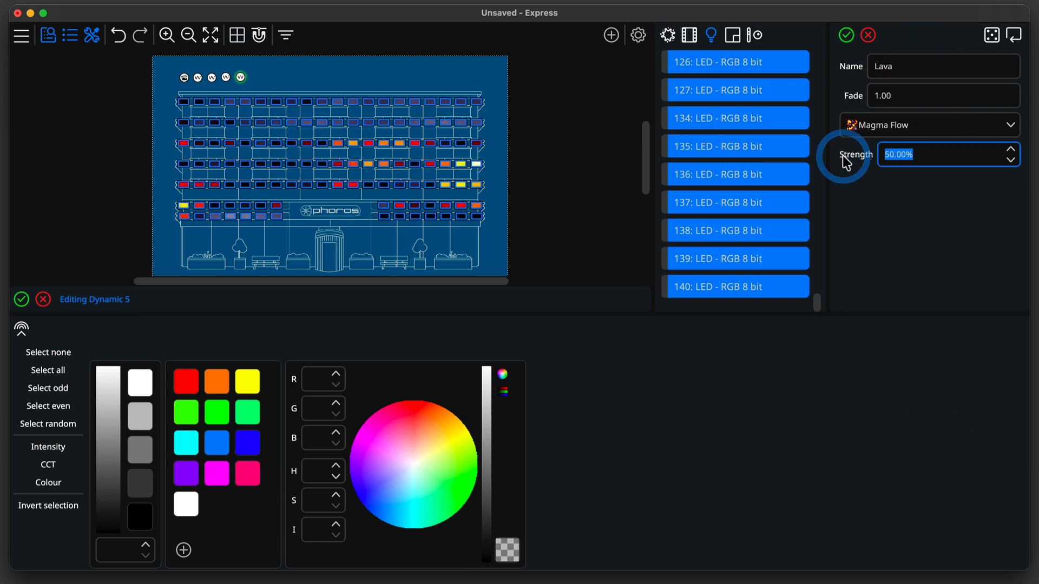
pyautogui.click(847, 35)
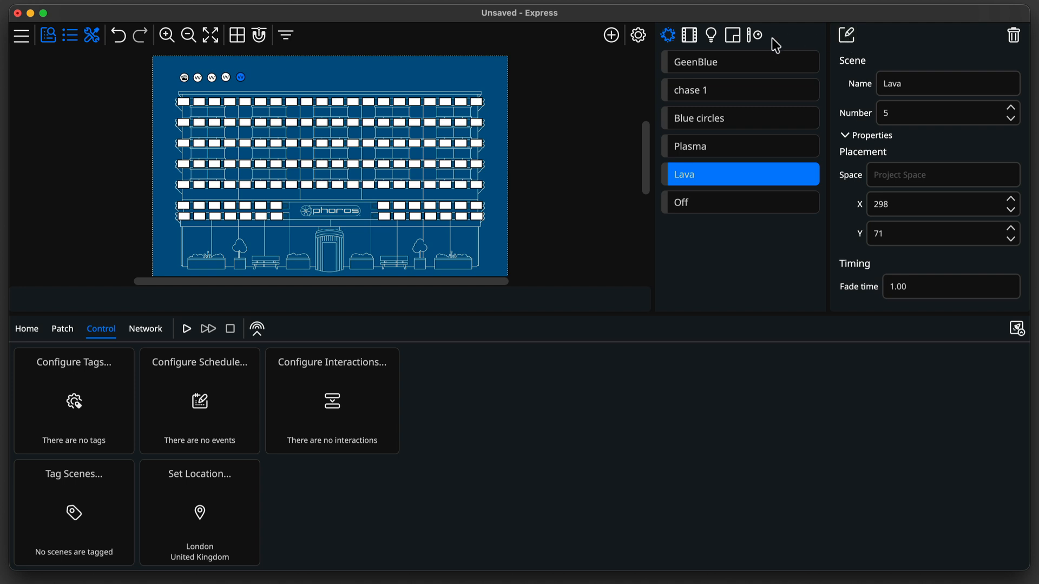
# Import Tunnel.mp4 and image.jpg from the Resources folder as media.
pyautogui.click(611, 36)
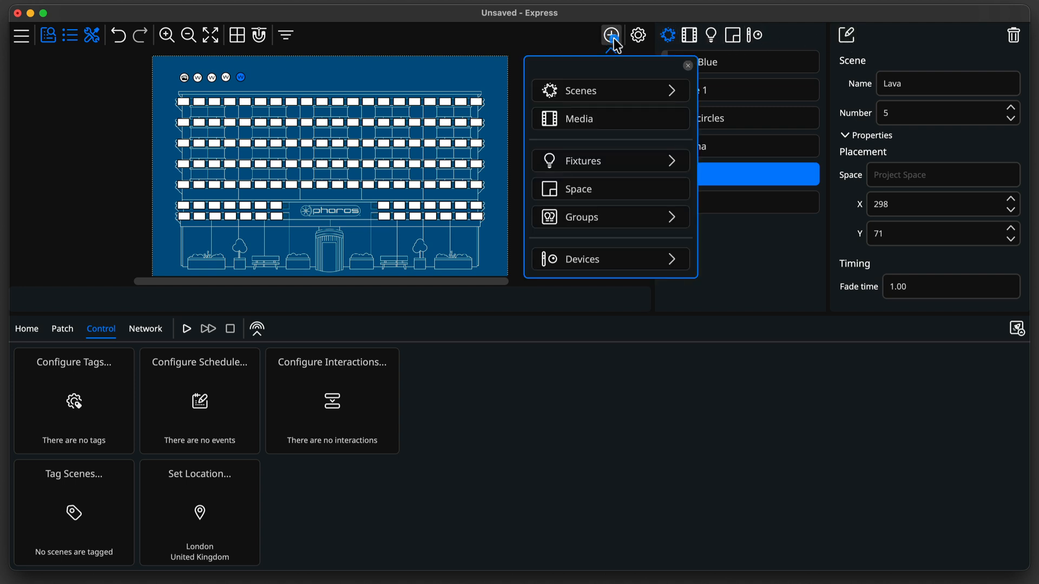
pyautogui.click(605, 118)
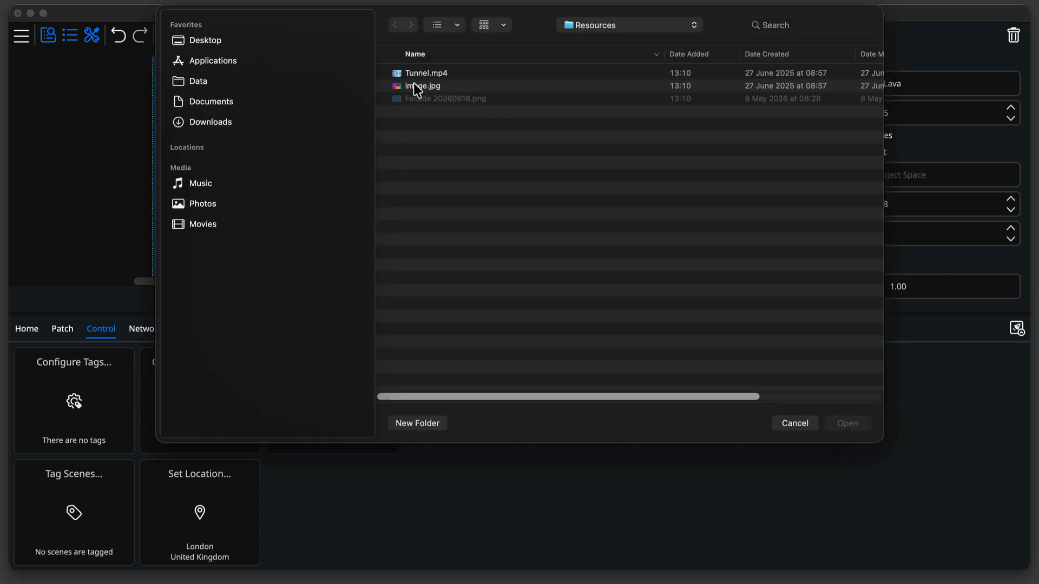
pyautogui.click(421, 74)
pyautogui.keyDown('shift'); pyautogui.click(421, 86); pyautogui.keyUp('shift')
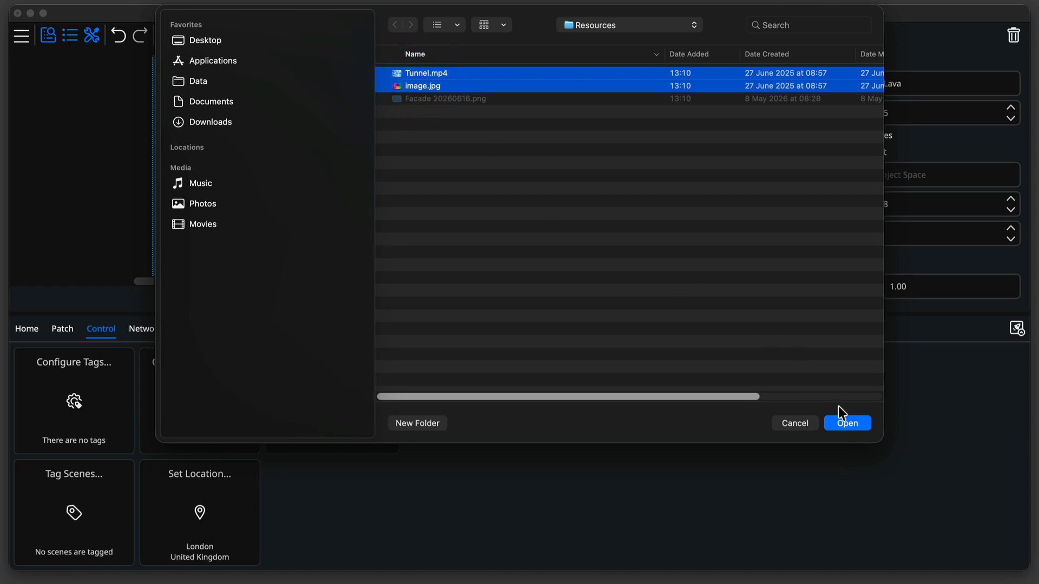
pyautogui.click(846, 424)
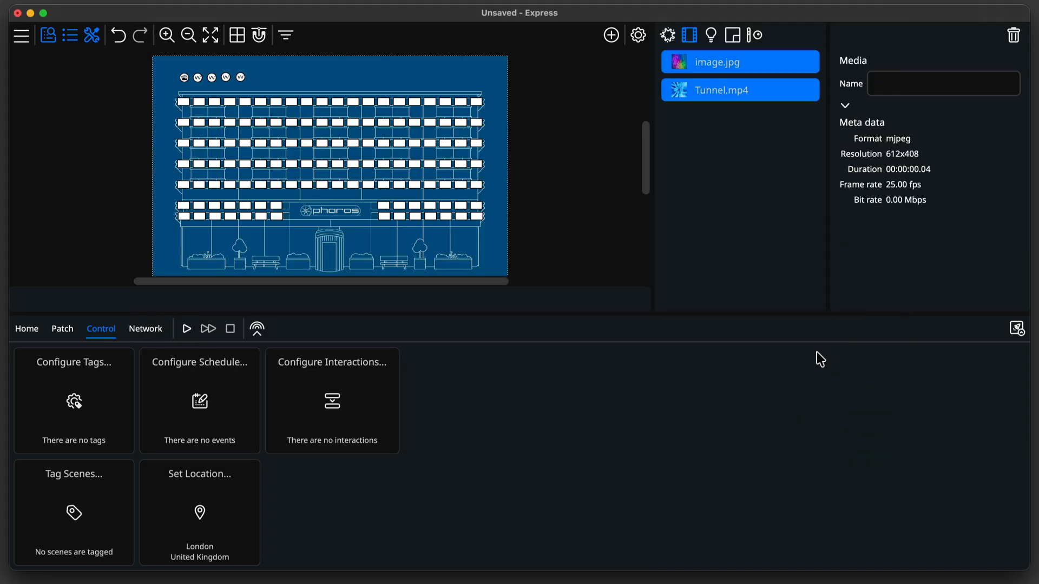
# Rename the Tunnel.mp4 media item to Tunnel2.
pyautogui.click(710, 64)
pyautogui.click(725, 91)
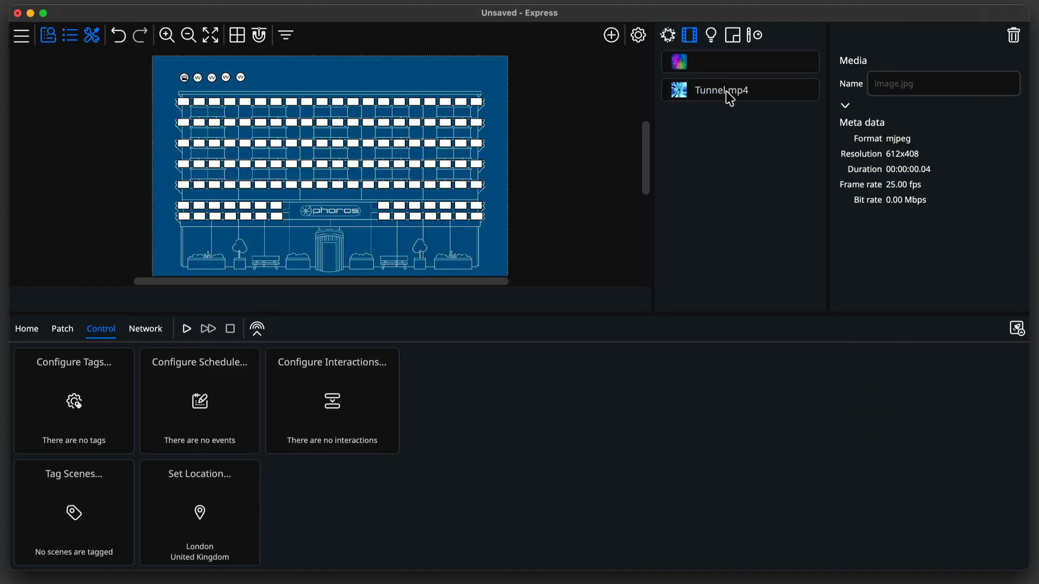
pyautogui.click(916, 87)
pyautogui.write('Tunnel2')
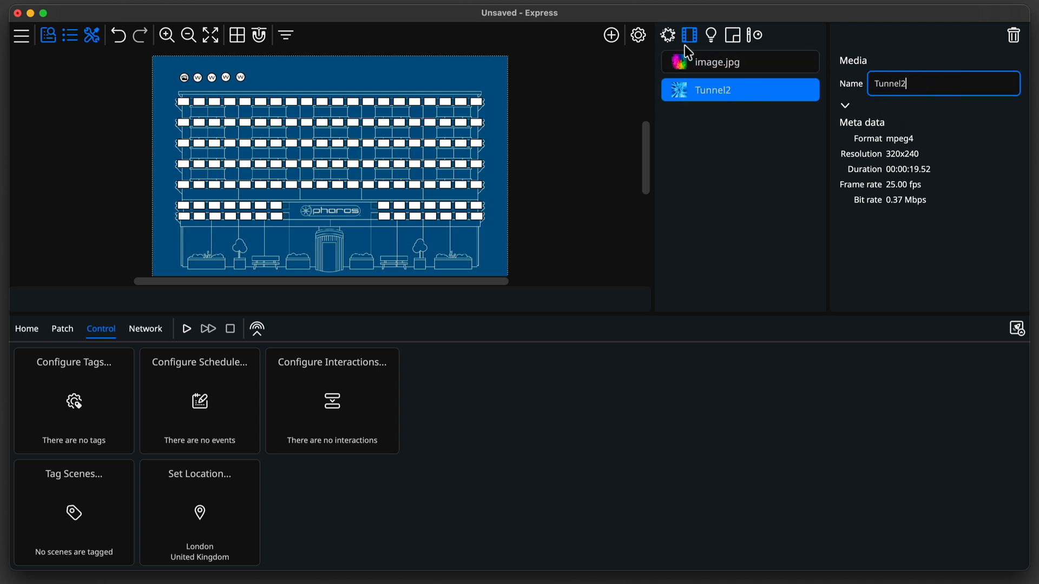
# Add a dynamic scene that plays the Tunnel2 media and name it Tunnel.
pyautogui.click(611, 35)
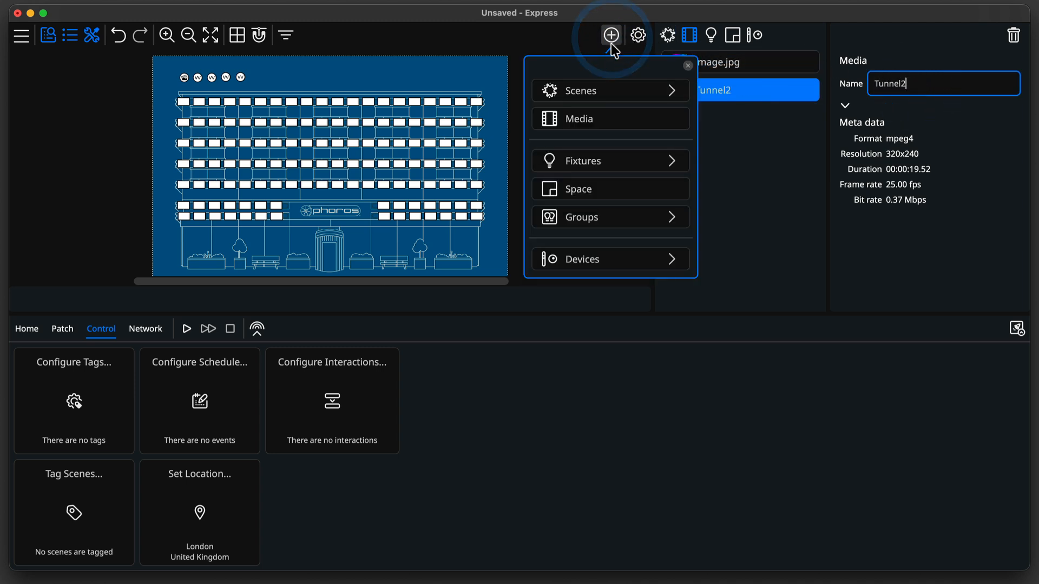
pyautogui.click(613, 90)
pyautogui.click(601, 146)
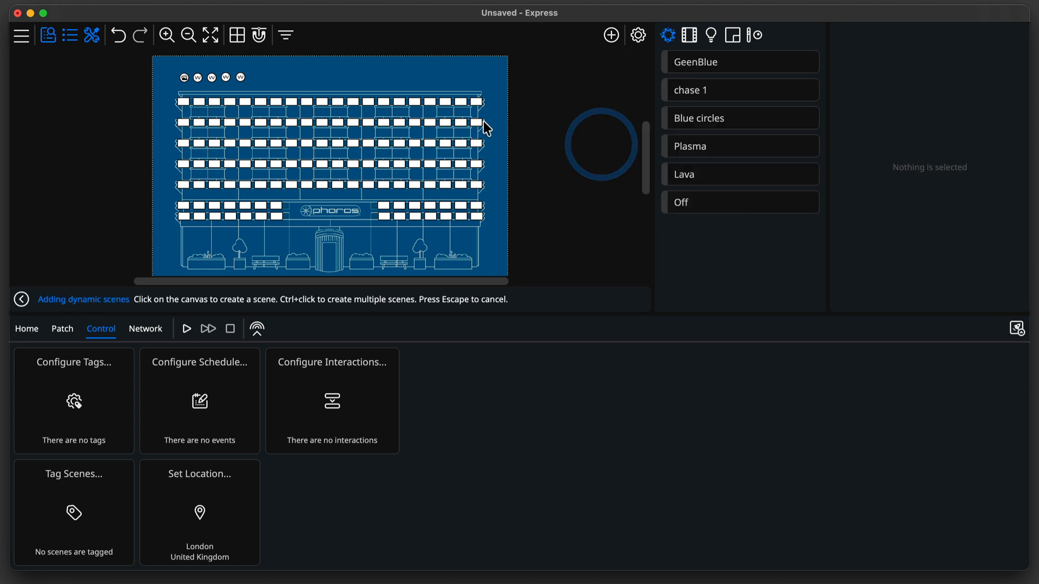
pyautogui.click(256, 75)
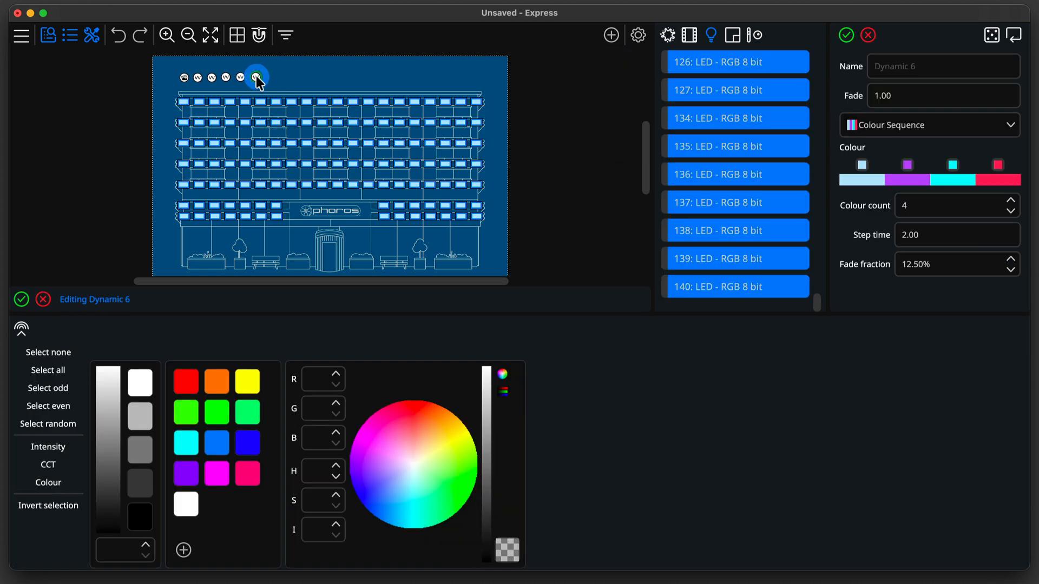
pyautogui.click(900, 132)
pyautogui.click(906, 156)
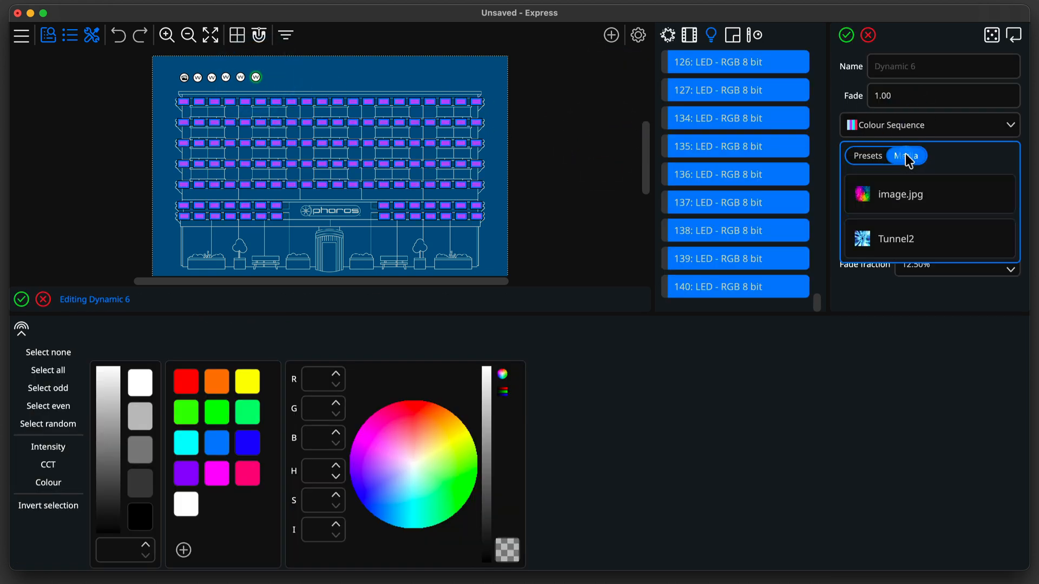
pyautogui.click(909, 239)
pyautogui.click(901, 65)
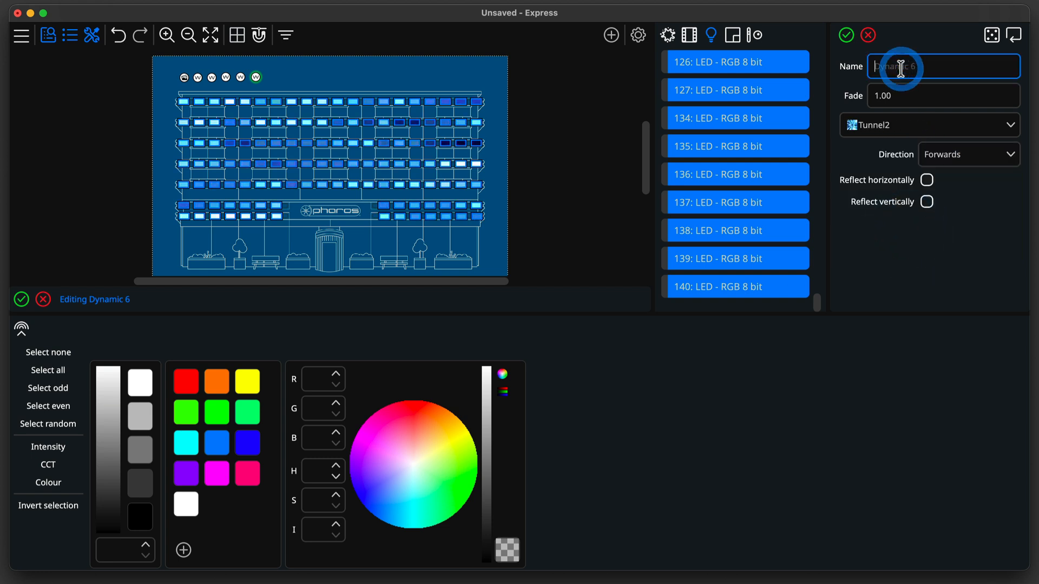
pyautogui.write('Tunnel')
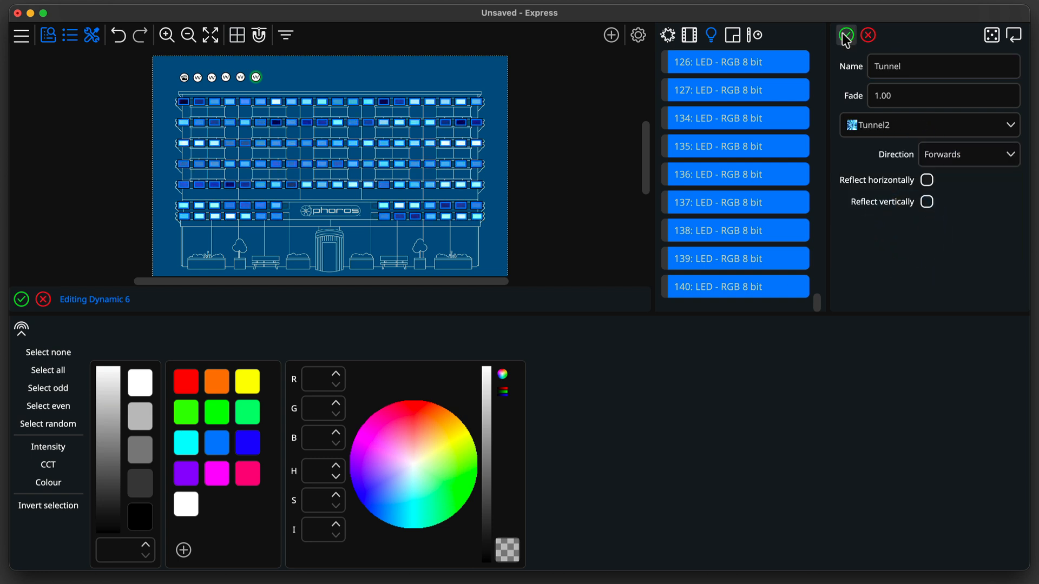
# Save the Tunnel scene and add a dynamic scene named Image that plays the image.jpg media, saving it.
pyautogui.click(846, 35)
pyautogui.click(612, 35)
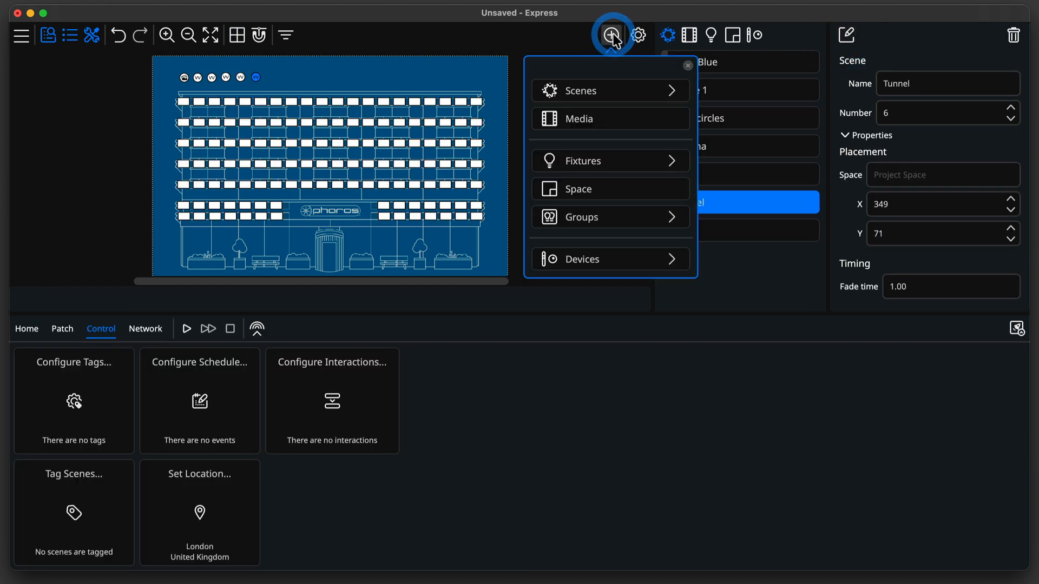
pyautogui.click(608, 90)
pyautogui.click(613, 145)
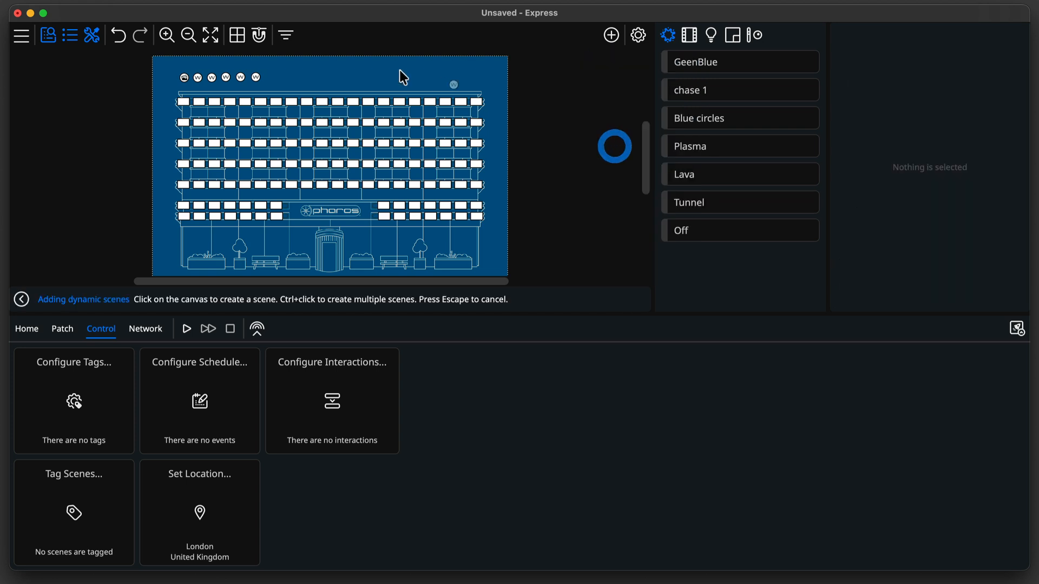
pyautogui.click(272, 84)
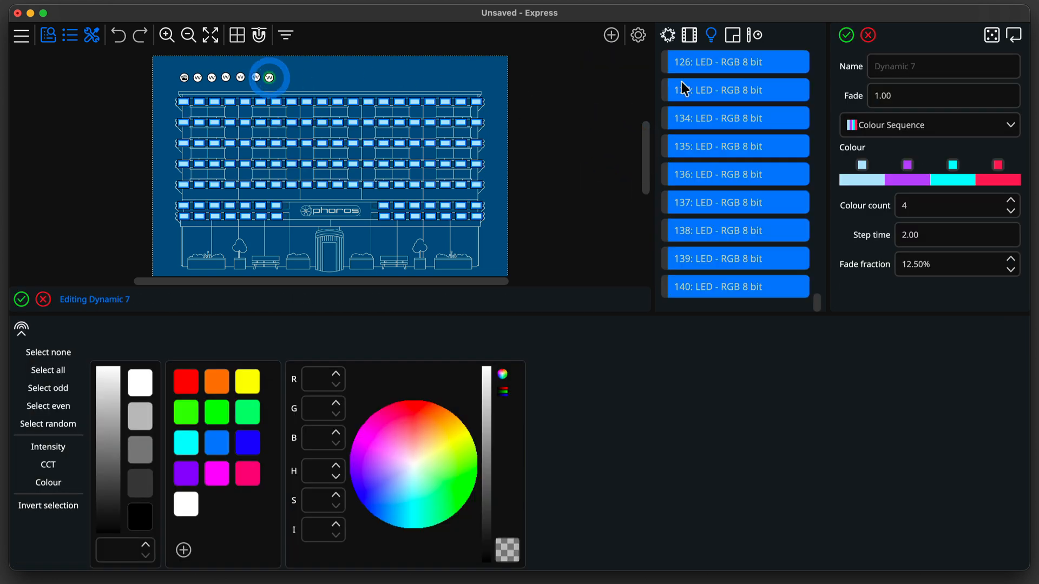
pyautogui.click(923, 124)
pyautogui.click(907, 155)
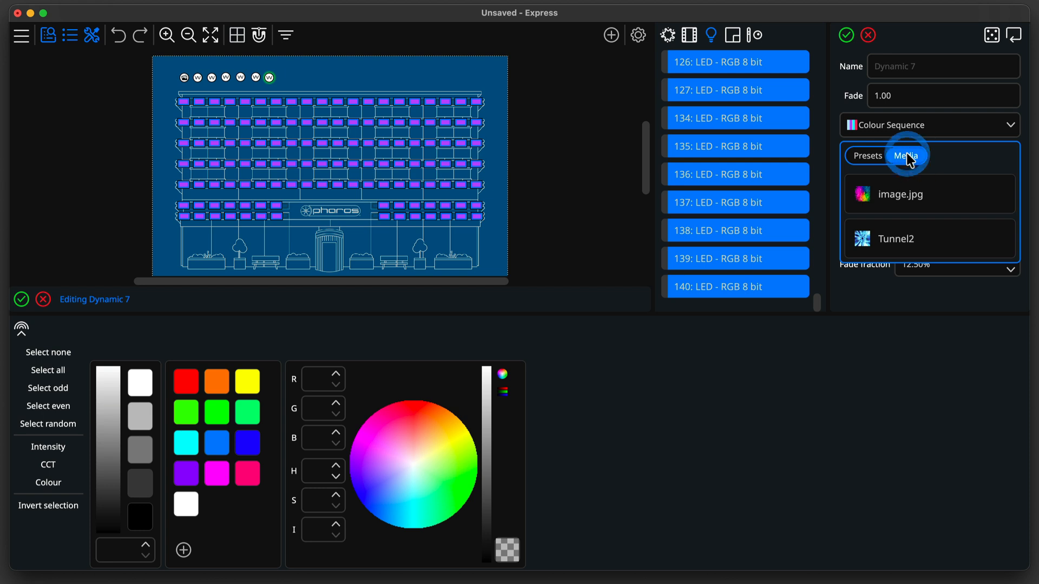
pyautogui.click(902, 198)
pyautogui.click(908, 69)
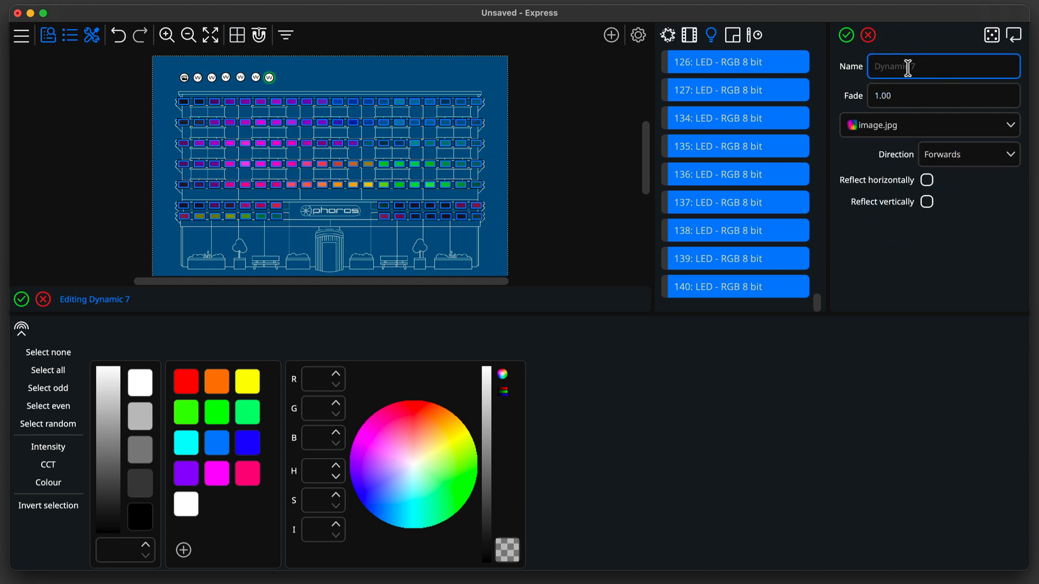
pyautogui.click(846, 36)
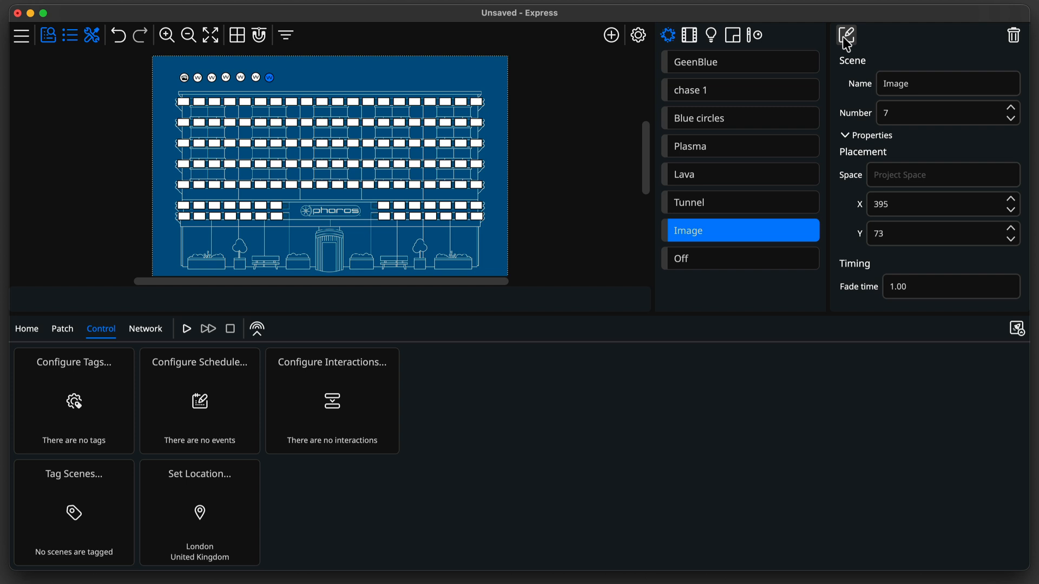
# Add a timeline scene on the canvas and name it Various.
pyautogui.click(611, 35)
pyautogui.click(608, 90)
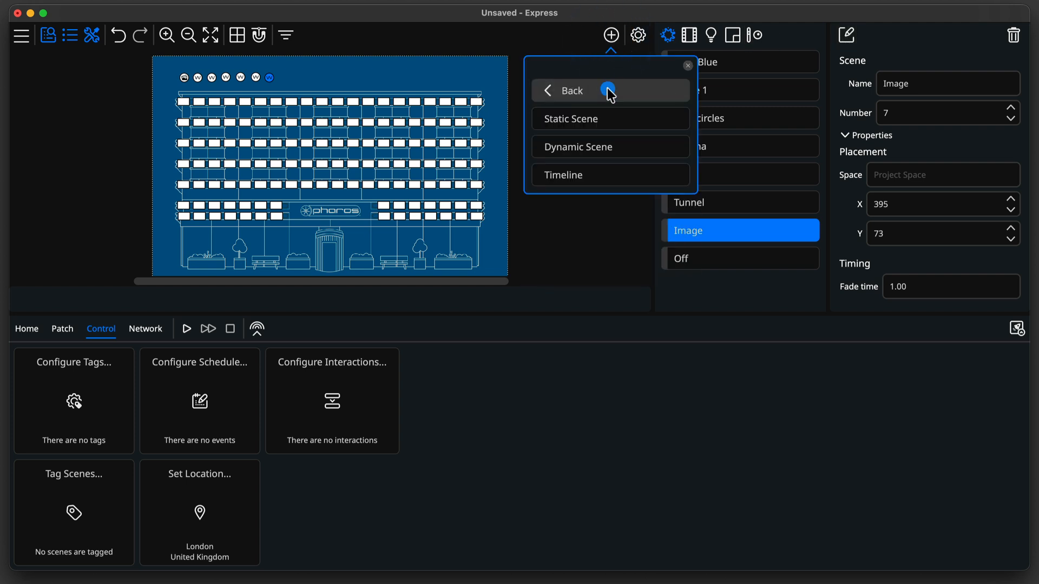
pyautogui.click(607, 167)
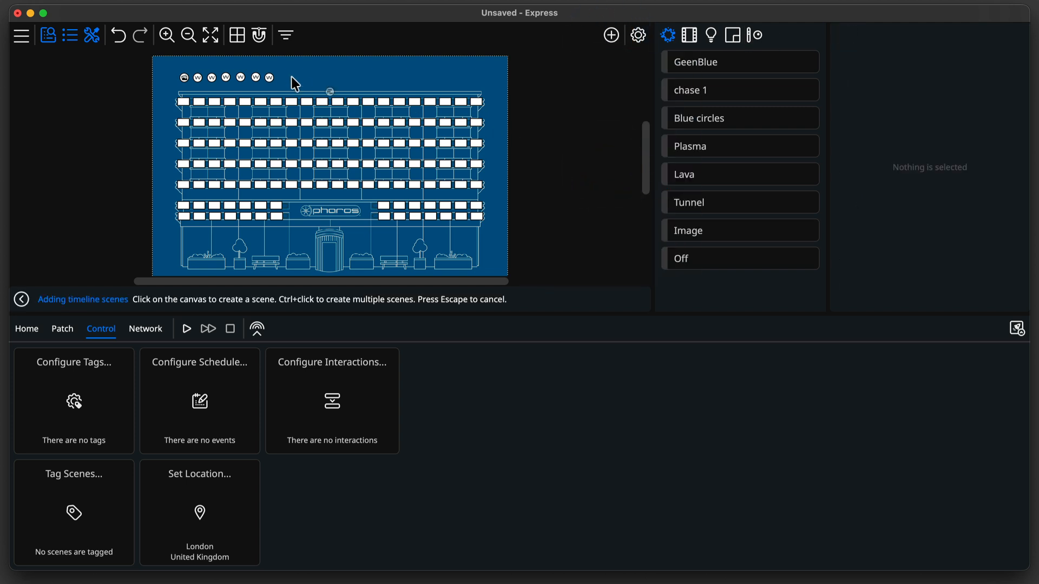
pyautogui.click(284, 77)
pyautogui.click(904, 66)
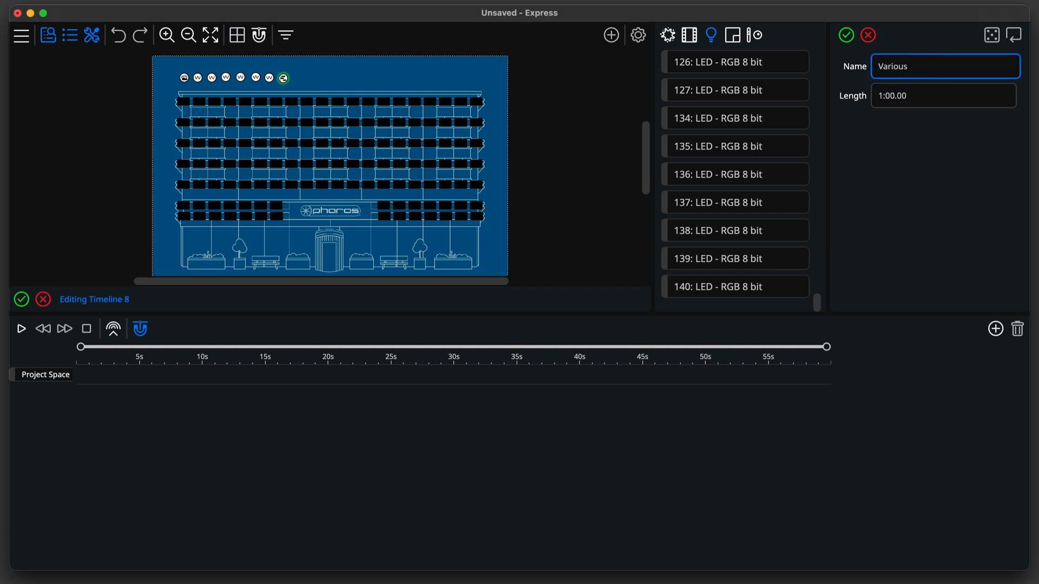
# Add a first timeline element from 0 to about 11.75 s using the Colour Storm preset.
pyautogui.click(994, 334)
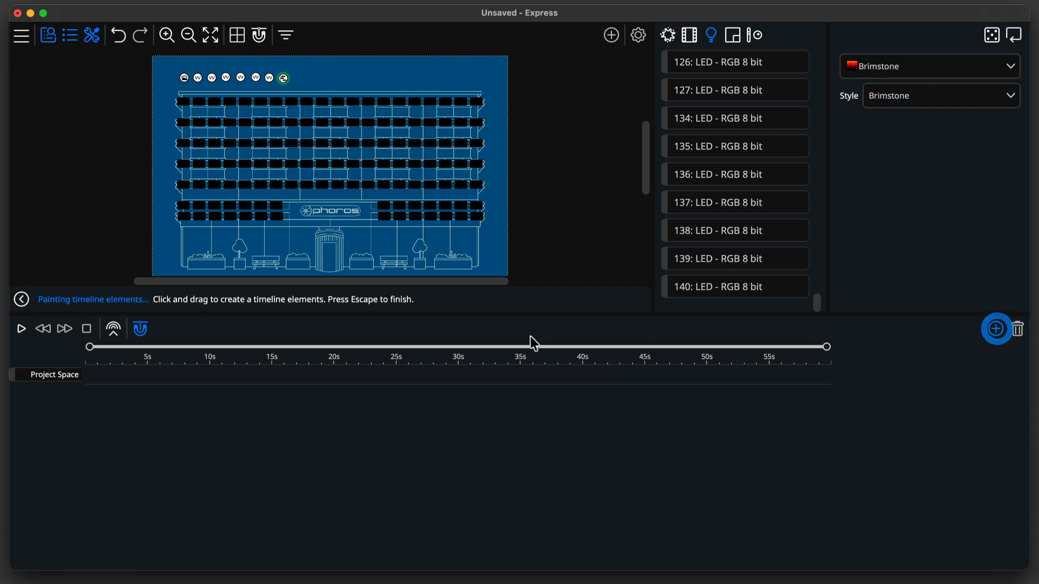
pyautogui.moveTo(126, 377)
pyautogui.mouseDown()
pyautogui.moveTo(254, 379)
pyautogui.moveTo(158, 374)
pyautogui.mouseUp()
pyautogui.click(894, 135)
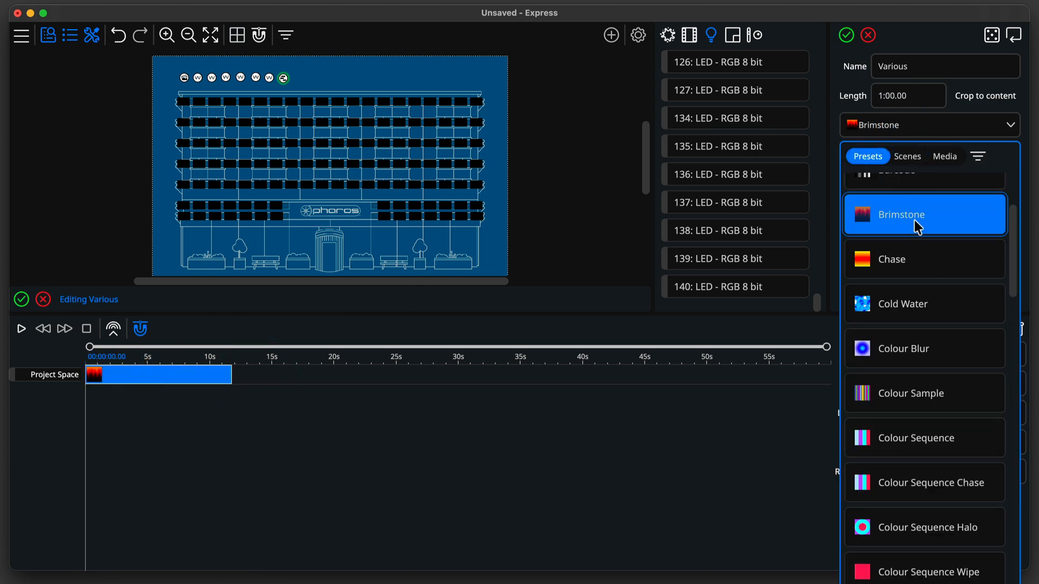
pyautogui.scroll(-3, 918, 227)
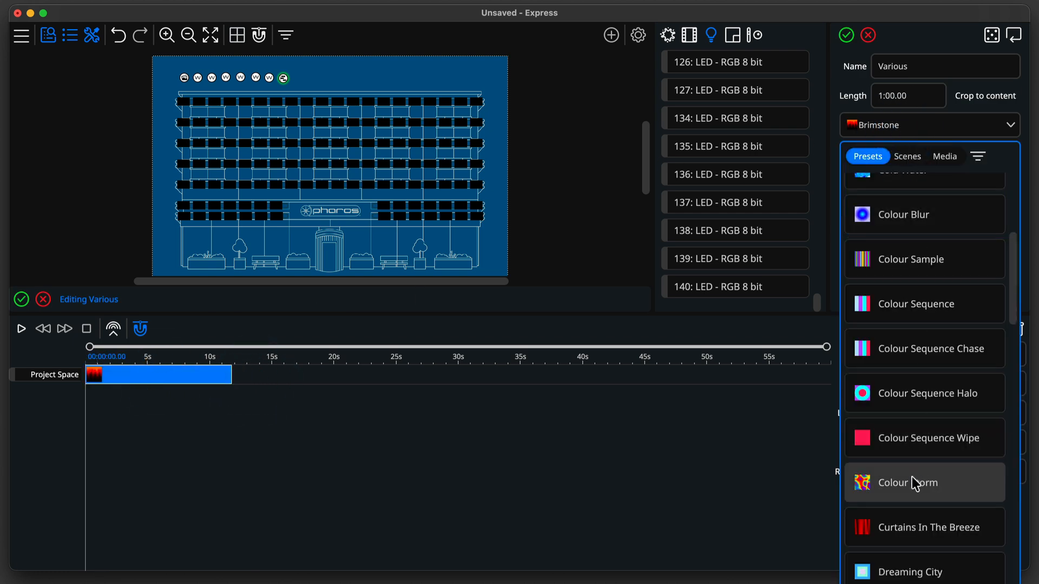
pyautogui.click(914, 483)
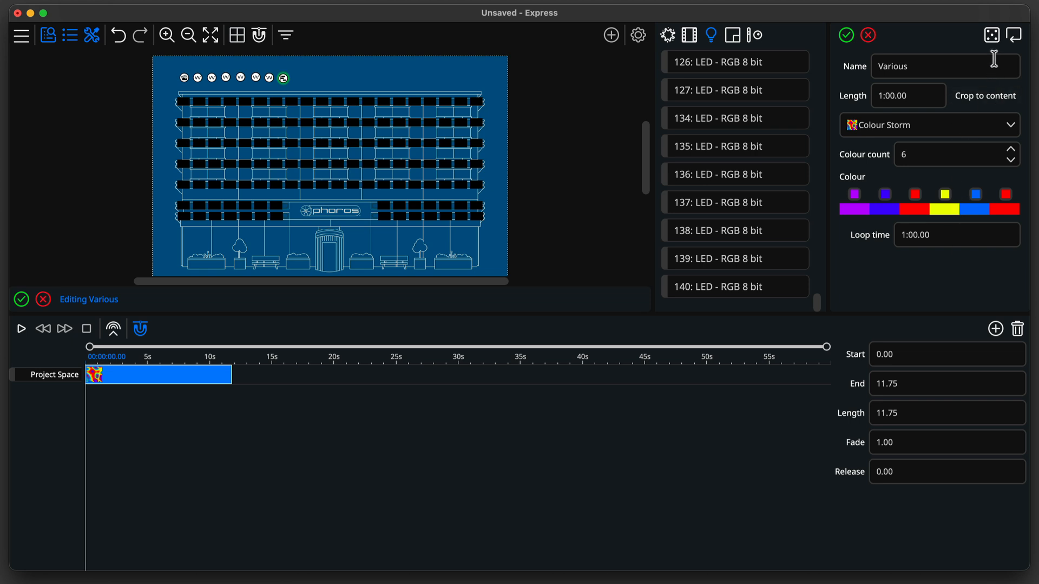
# Randomise the Colour Storm colours twice and revert to the original colours.
pyautogui.click(994, 42)
pyautogui.click(995, 43)
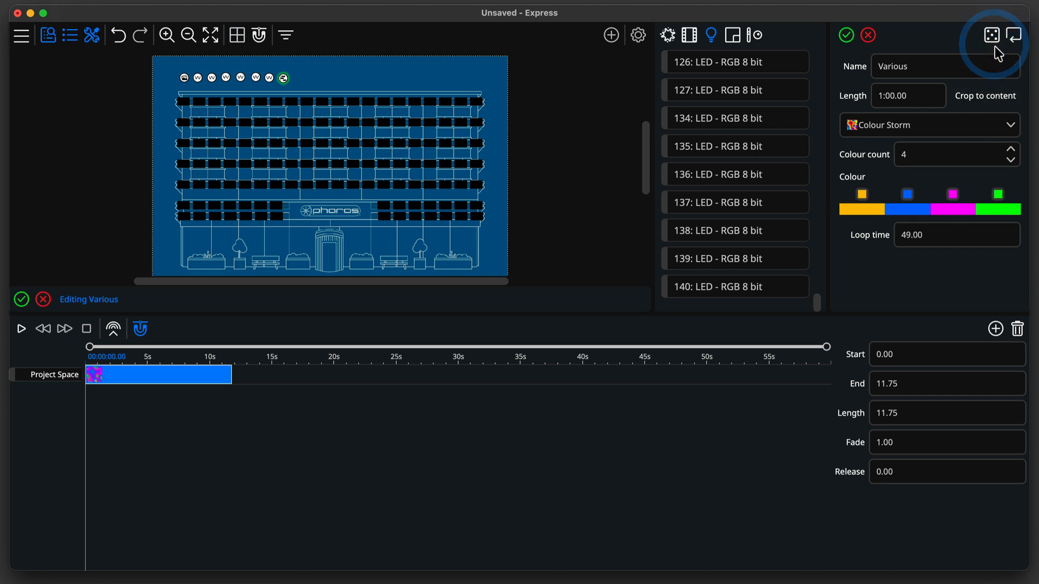
pyautogui.click(1016, 37)
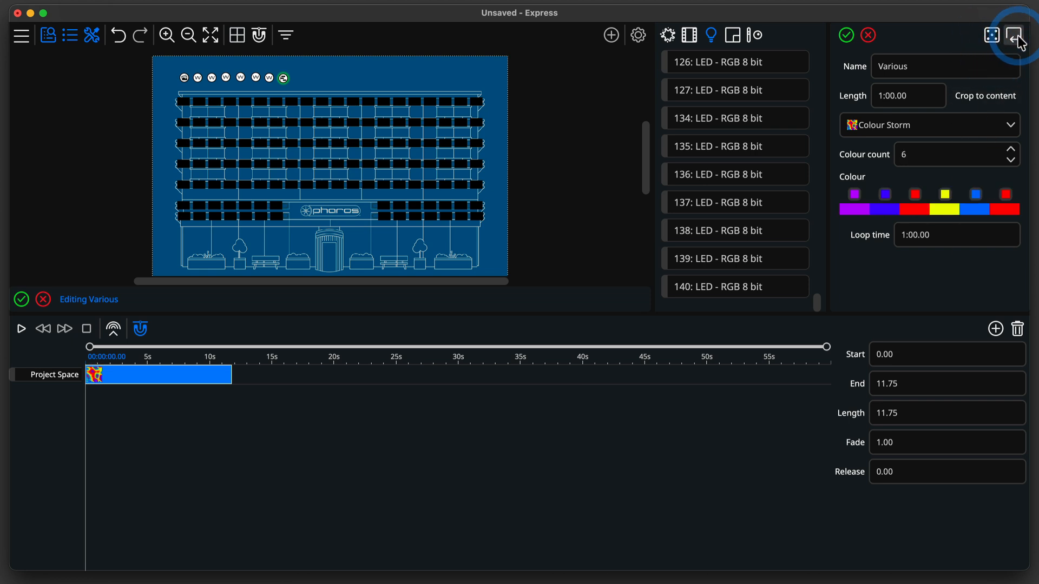
# Add a second timeline element from about 11.75 to 23.75 s using the Cold Water preset.
pyautogui.click(995, 329)
pyautogui.moveTo(253, 375); pyautogui.dragTo(329, 379)
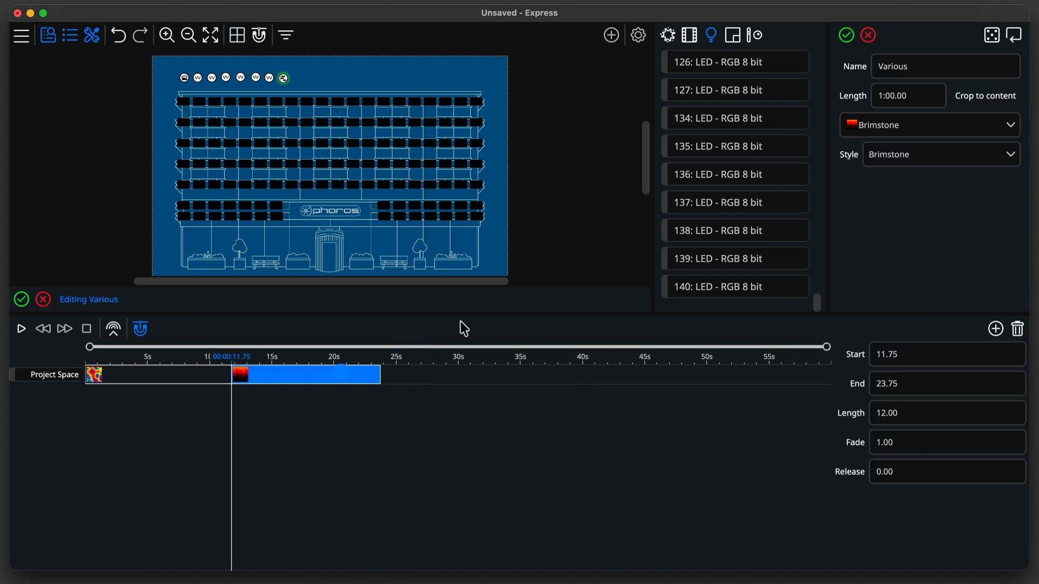
pyautogui.click(898, 129)
pyautogui.click(900, 303)
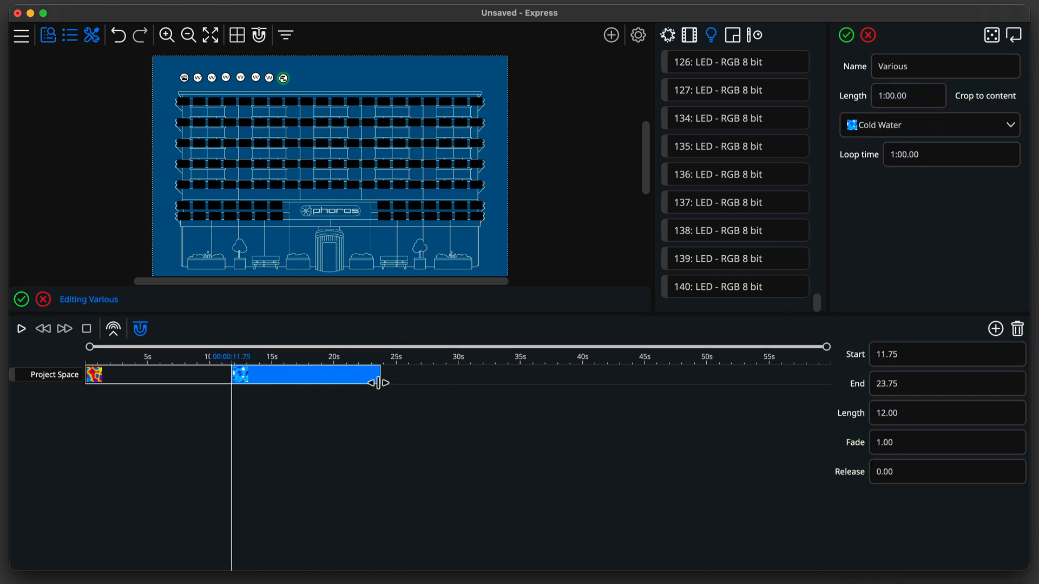
# Shorten and move the Cold Water element to start at 10 s, and set its end to 15 s.
pyautogui.moveTo(378, 383); pyautogui.dragTo(297, 382)
pyautogui.click(225, 383)
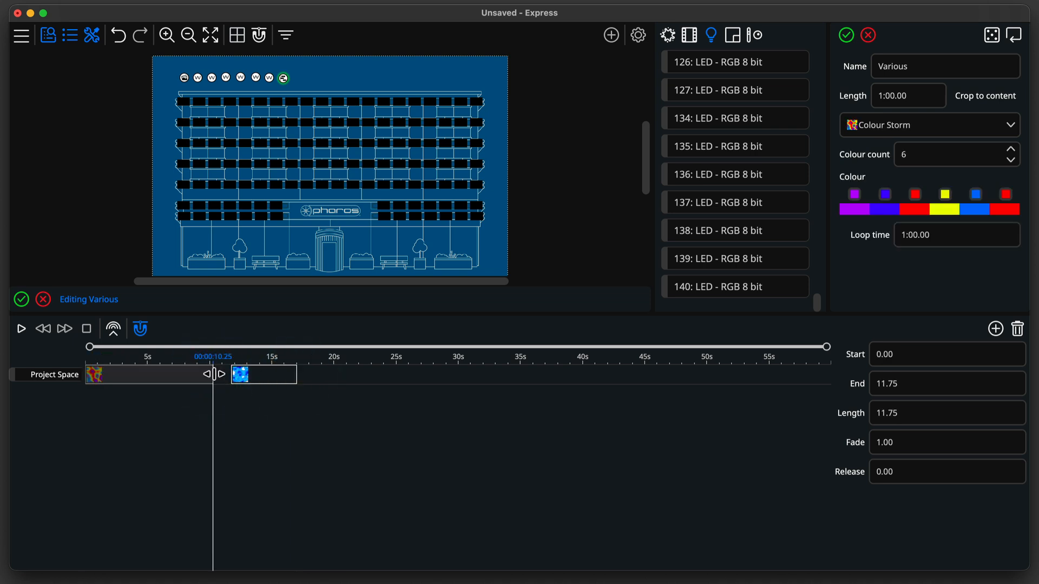
pyautogui.click(244, 382)
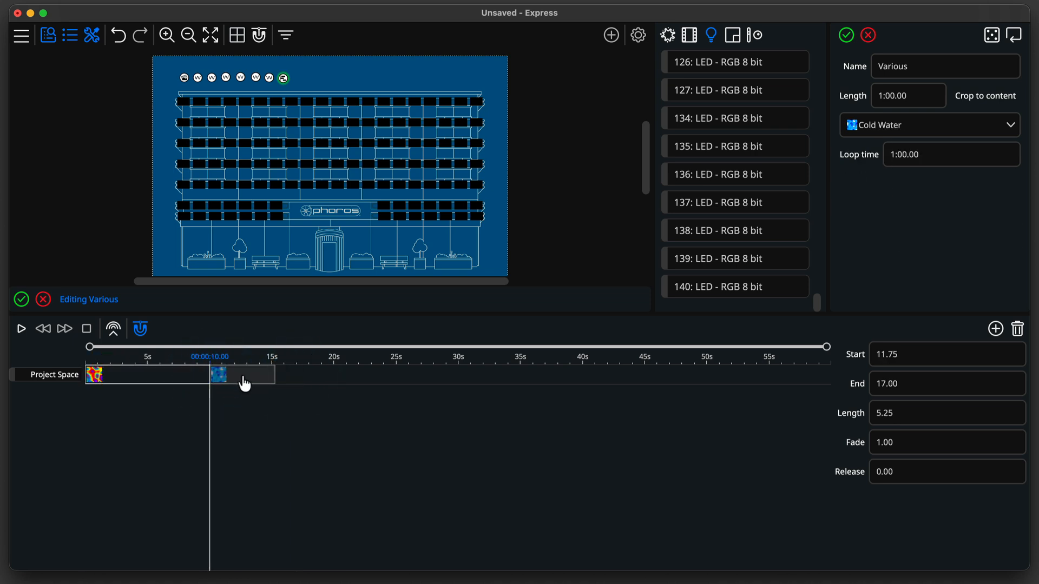
pyautogui.moveTo(245, 385); pyautogui.dragTo(269, 373)
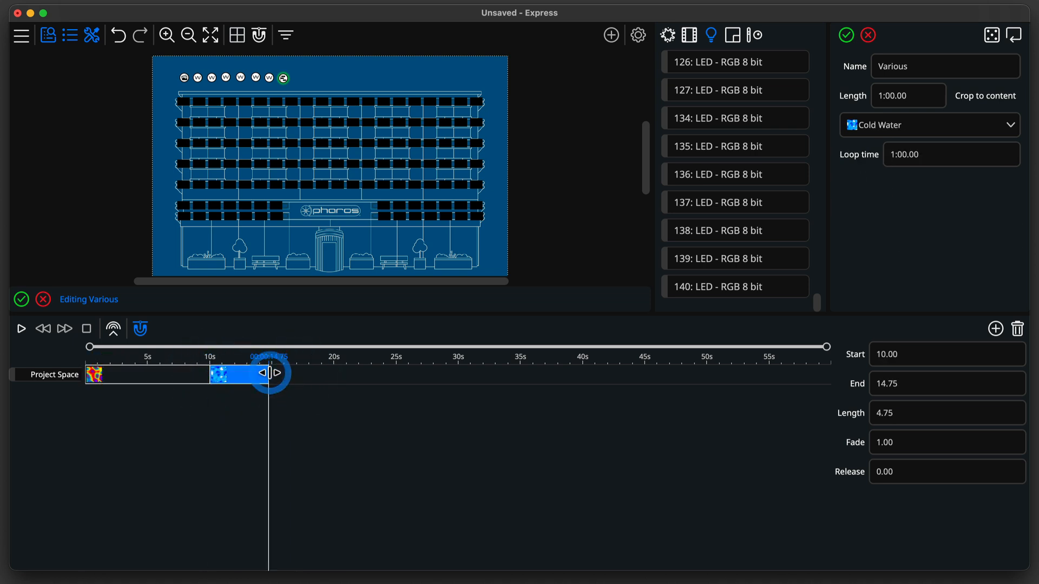
pyautogui.doubleClick(920, 385)
pyautogui.write('15')
pyautogui.press('Return')
# Add a third element from 15 to about 22.75 s using the Escape Velocity preset.
pyautogui.click(995, 328)
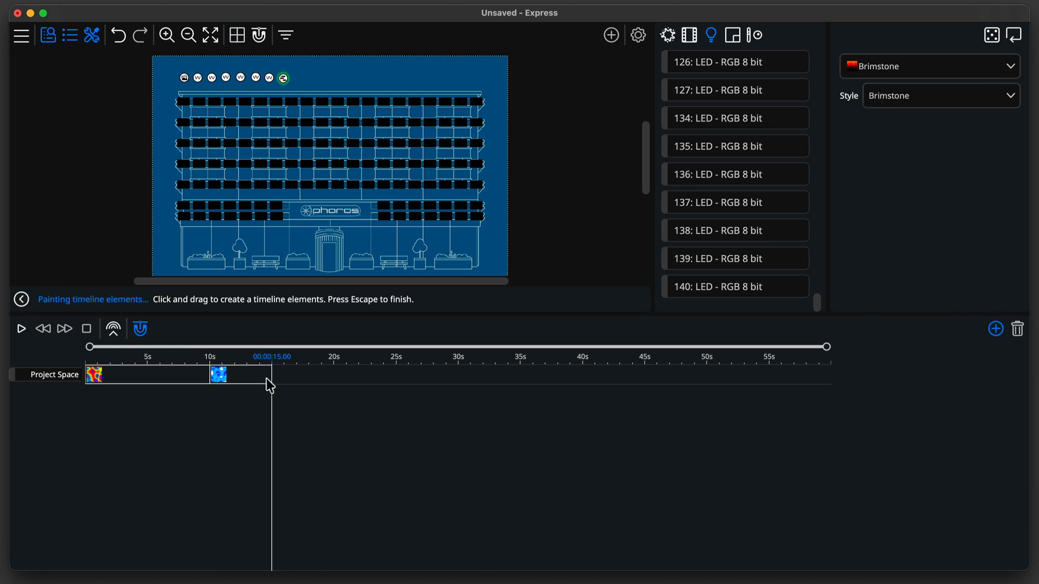
pyautogui.moveTo(271, 379); pyautogui.dragTo(368, 378)
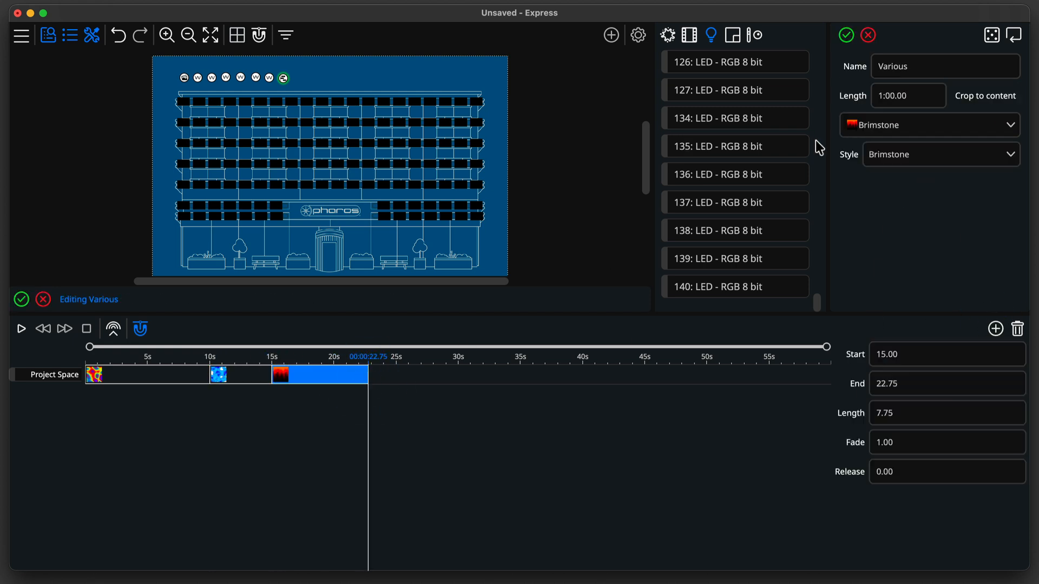
pyautogui.click(890, 127)
pyautogui.scroll(-5, 901, 464)
pyautogui.click(901, 460)
# Set the Escape Velocity colour to RGB 160, 67, 150.
pyautogui.click(931, 166)
pyautogui.doubleClick(999, 211)
pyautogui.write('160')
pyautogui.press('Tab')
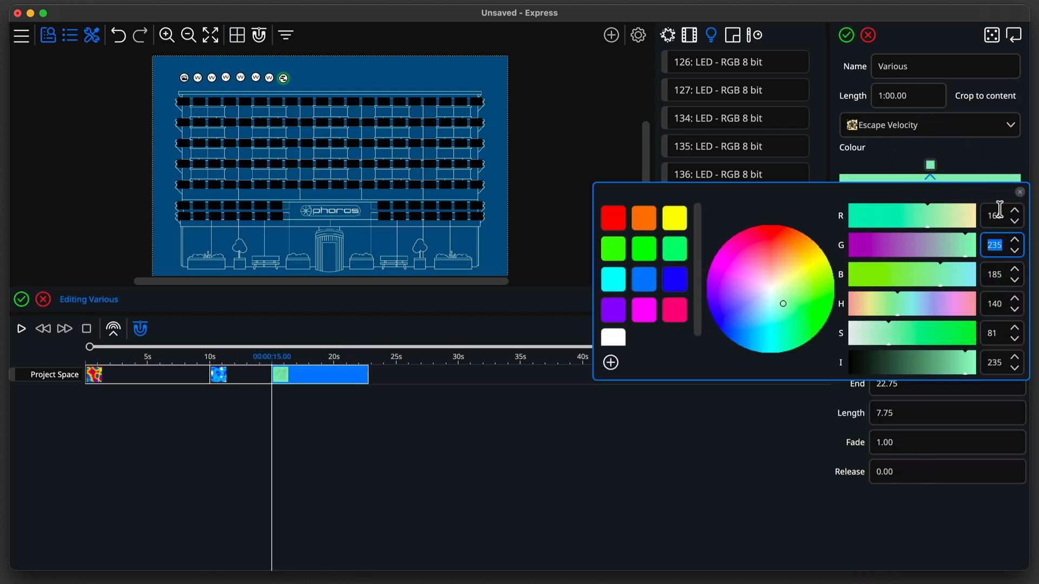
pyautogui.write('67')
pyautogui.press('Tab')
pyautogui.write('150')
pyautogui.click(989, 162)
# Set the Escape Velocity speed to 75% and count to 95.
pyautogui.moveTo(989, 212); pyautogui.dragTo(852, 208)
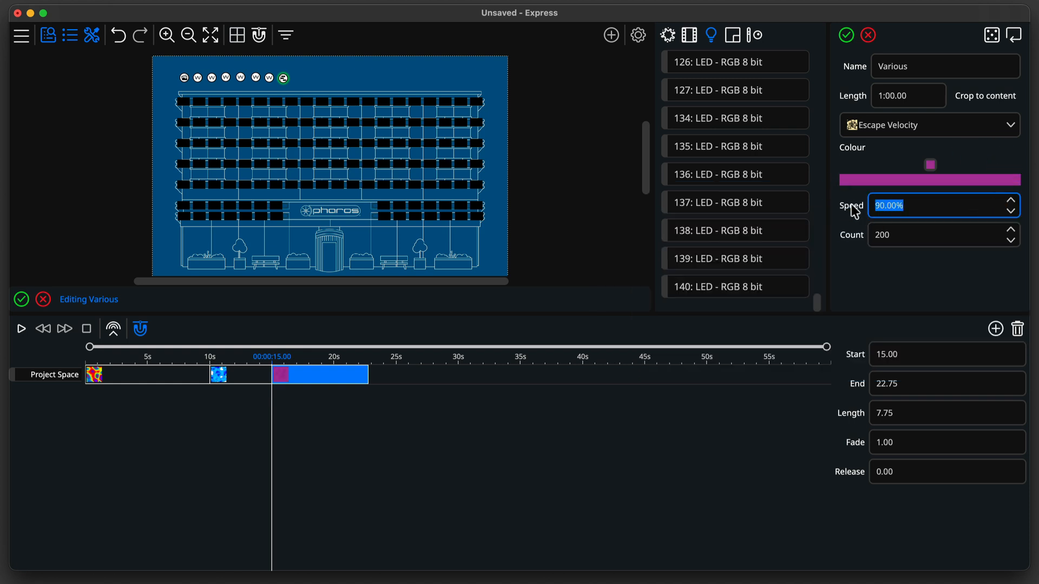
pyautogui.write('75')
pyautogui.press('Tab')
pyautogui.write('95')
pyautogui.press('Return')
# Add a fourth element from 22.75 to about 30 s playing the Tunnel2 media.
pyautogui.click(995, 329)
pyautogui.moveTo(370, 376); pyautogui.dragTo(462, 378)
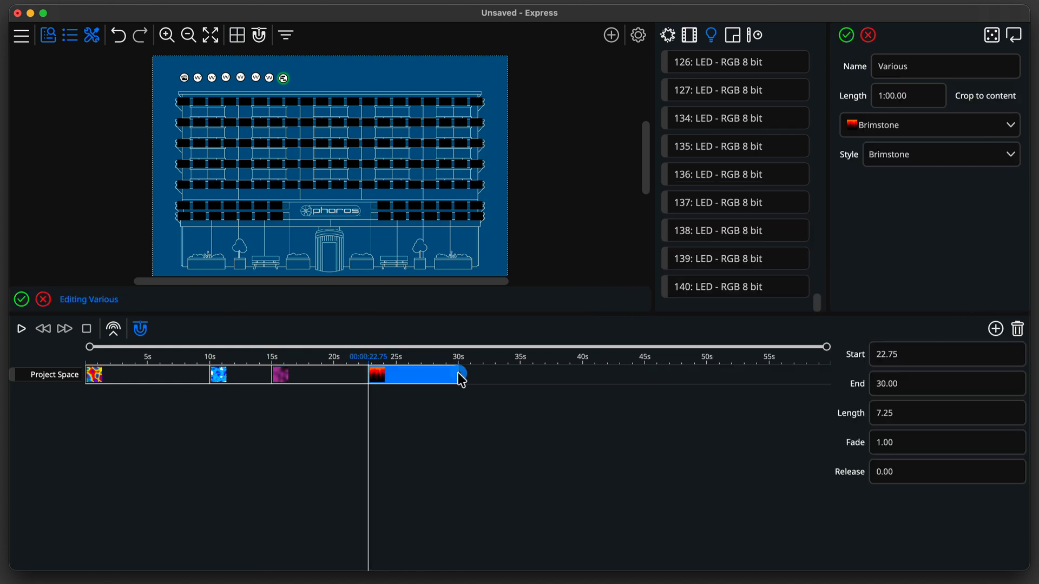
pyautogui.click(884, 120)
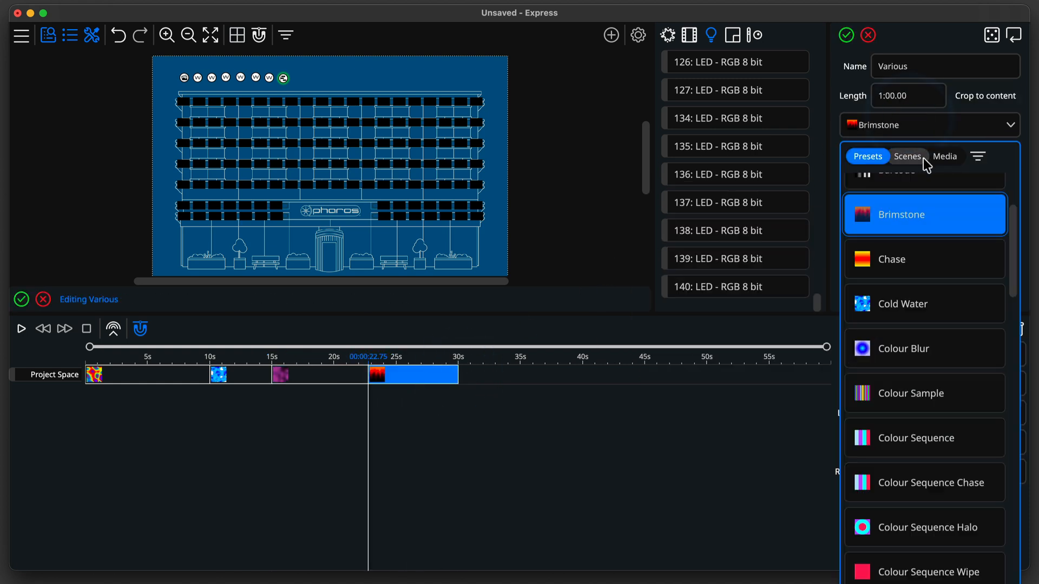
pyautogui.click(937, 157)
pyautogui.click(928, 253)
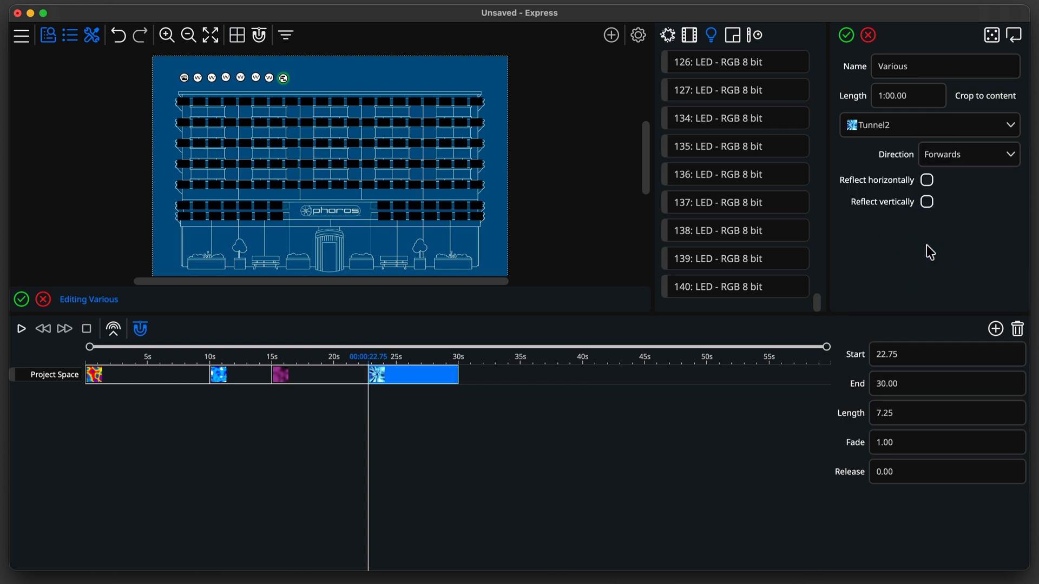
# Set the Tunnel2 element's end time to 29.75 s.
pyautogui.press('Tab')
pyautogui.write('29.75')
pyautogui.press('Return')
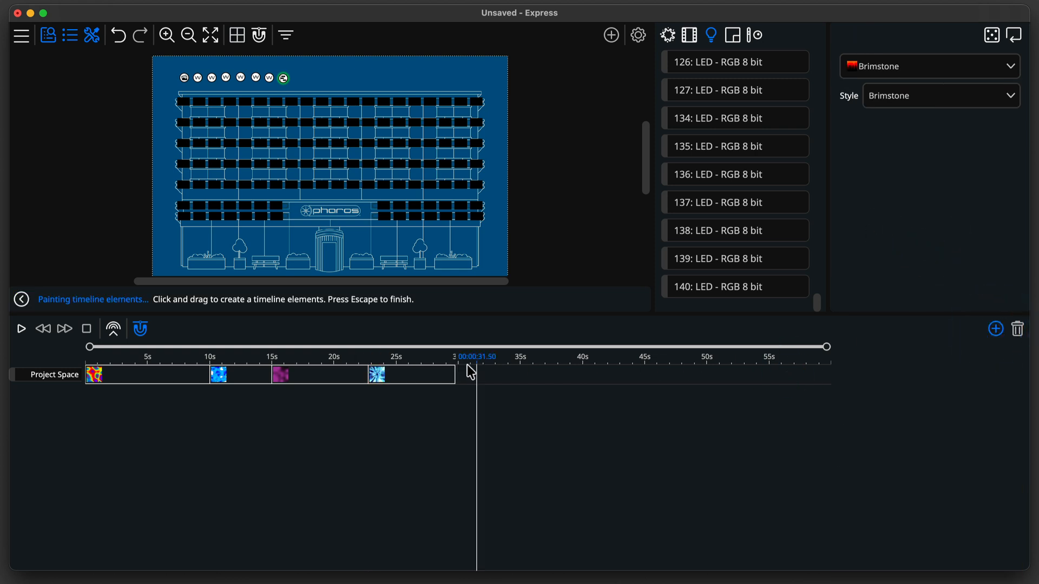
# Add a final element from 29.75 to 34.75 s playing the GeenBlue scene and save the timeline.
pyautogui.moveTo(458, 377); pyautogui.dragTo(519, 377)
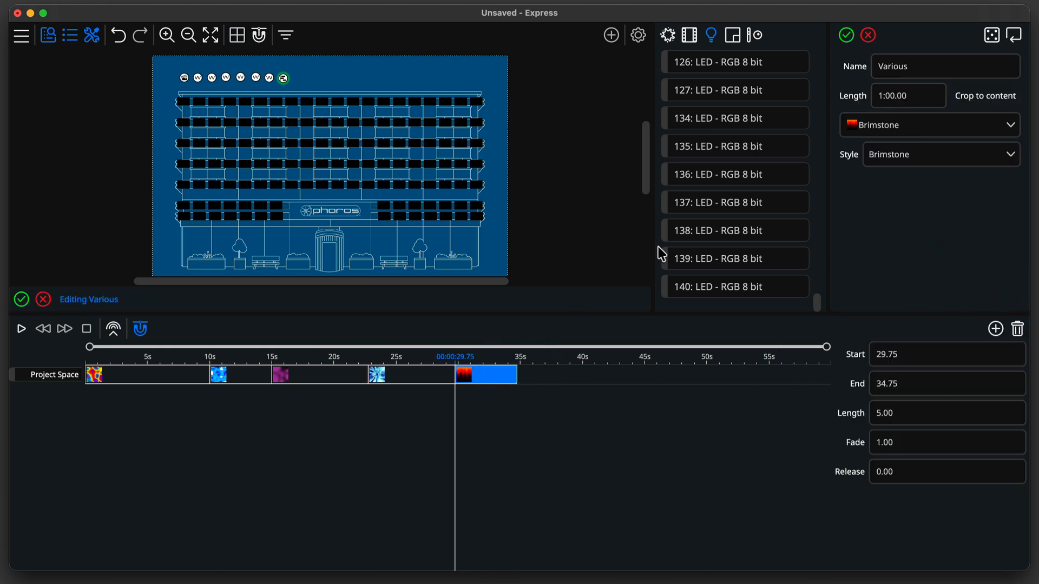
pyautogui.click(878, 125)
pyautogui.click(940, 158)
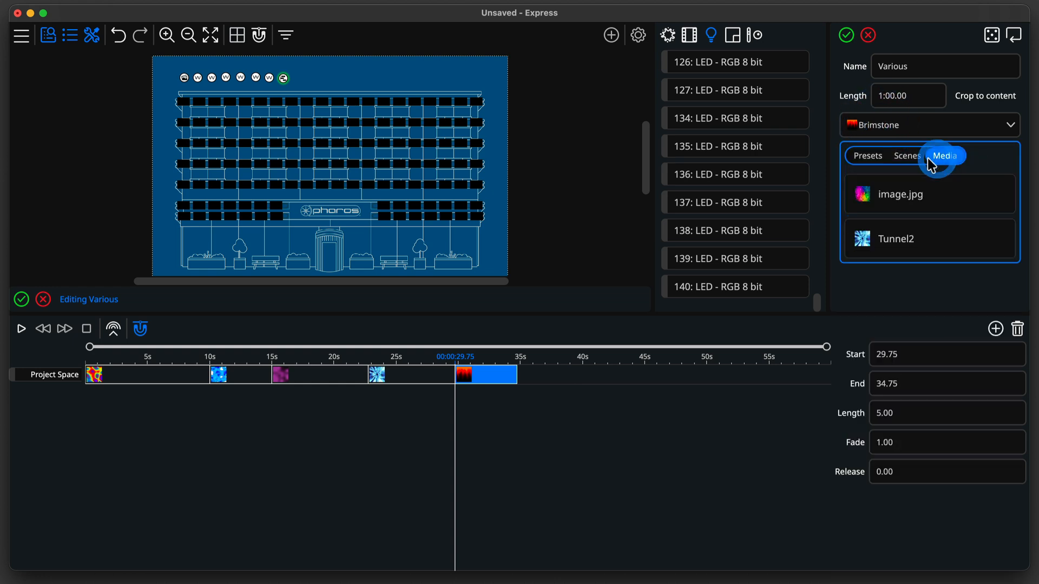
pyautogui.click(907, 156)
pyautogui.click(897, 193)
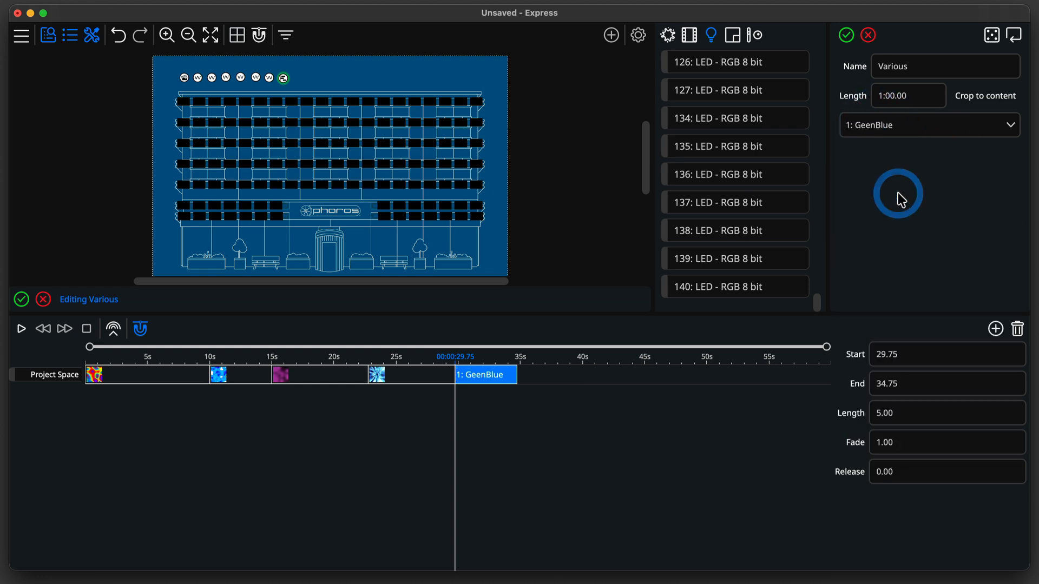
pyautogui.click(846, 36)
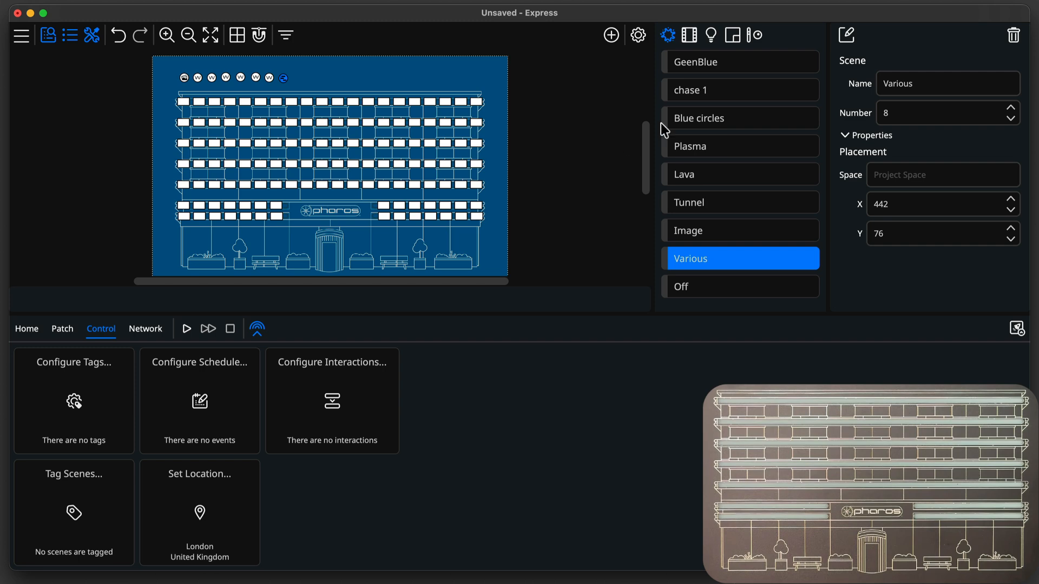
# Open the GeenBlue scene for editing to review it and close it.
pyautogui.click(753, 63)
pyautogui.doubleClick(753, 62)
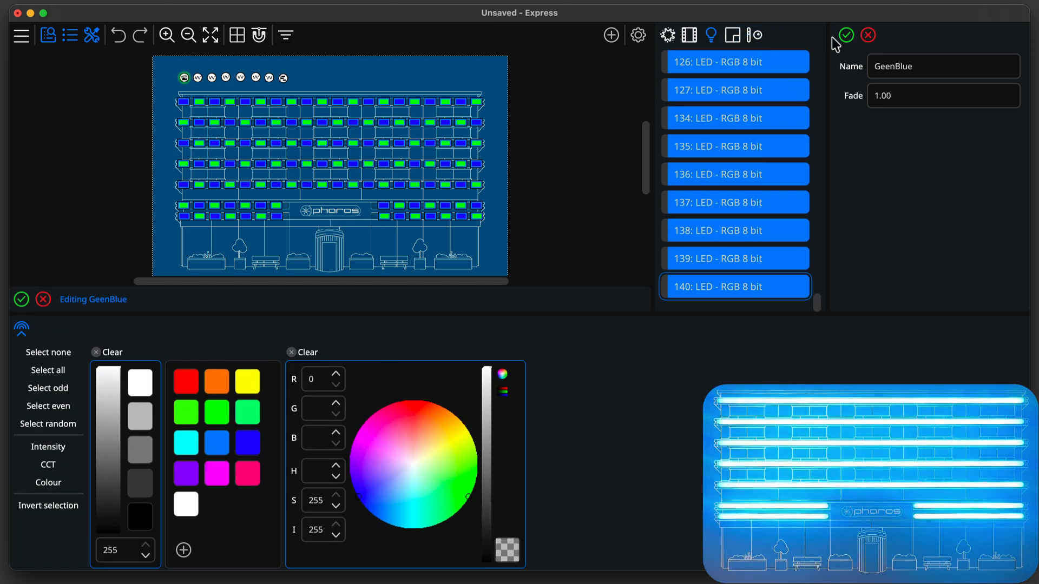
pyautogui.click(846, 36)
# Open the chase scene for editing and rename it to Chase 1.
pyautogui.doubleClick(767, 87)
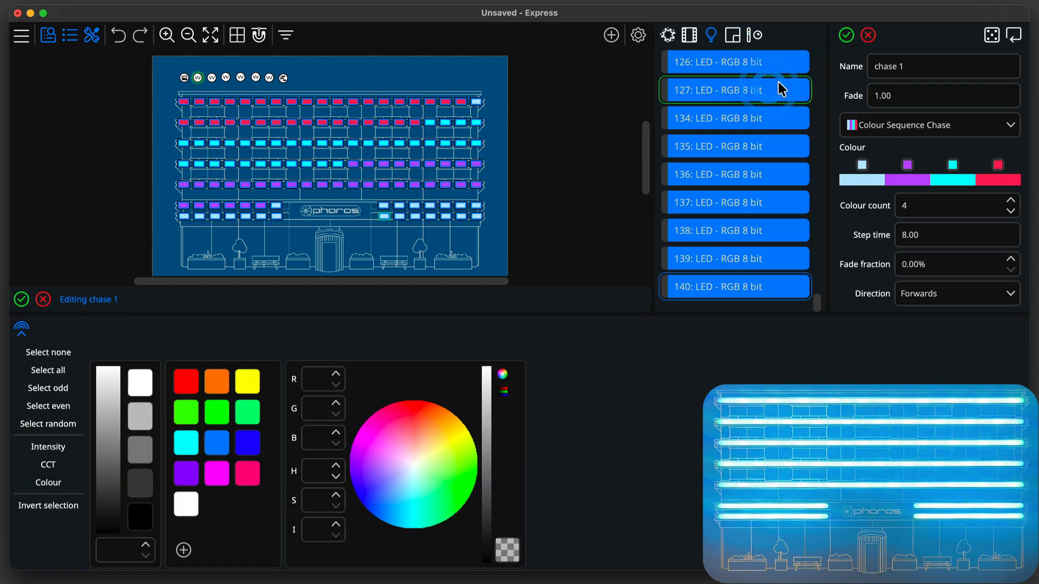
pyautogui.moveTo(897, 66); pyautogui.dragTo(841, 67)
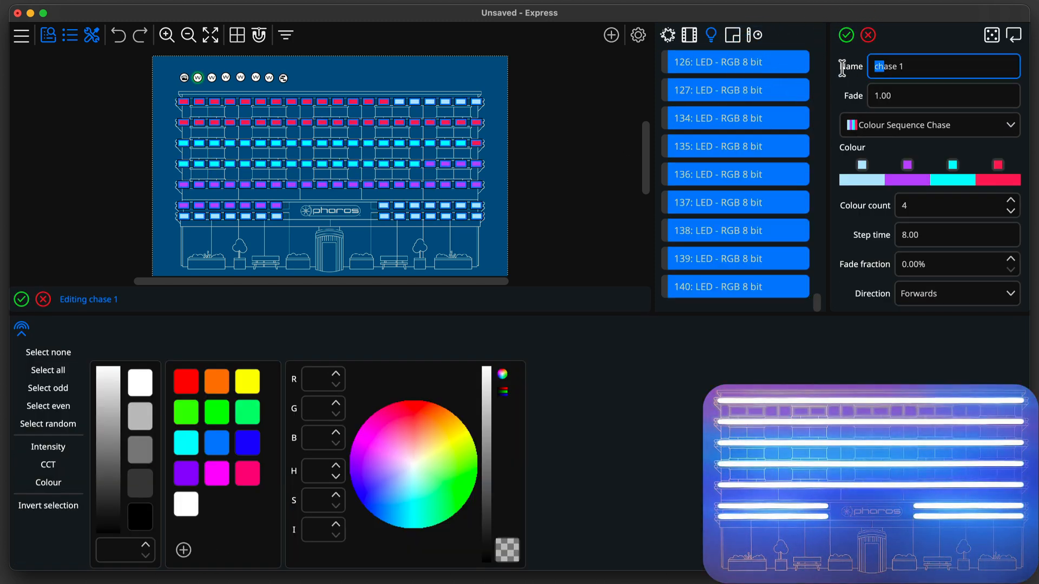
pyautogui.write('Ch')
pyautogui.click(846, 35)
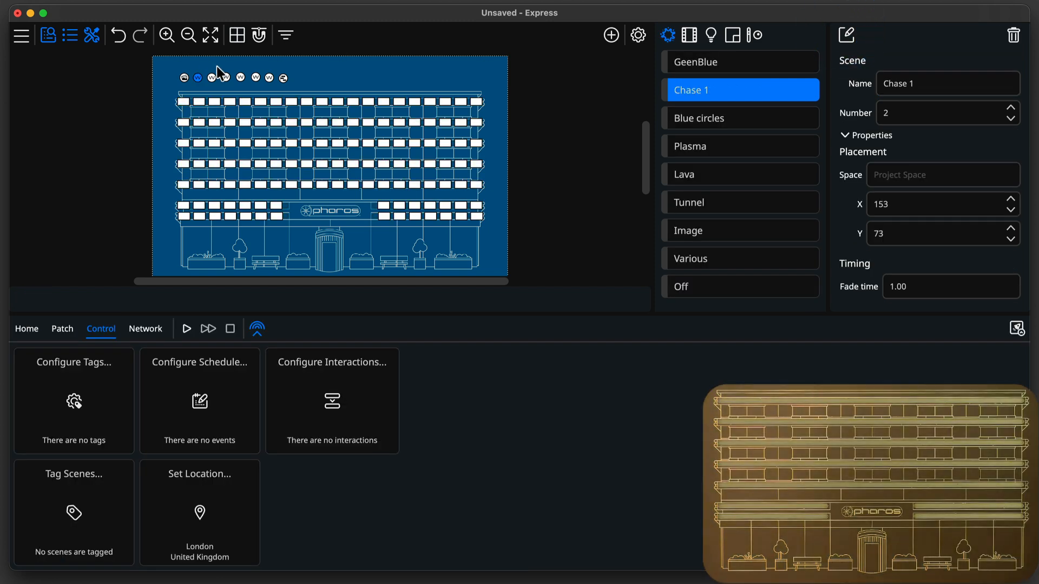
# Open each remaining scene in turn, from Blue circles through Various, to review its settings.
pyautogui.click(211, 77)
pyautogui.doubleClick(213, 78)
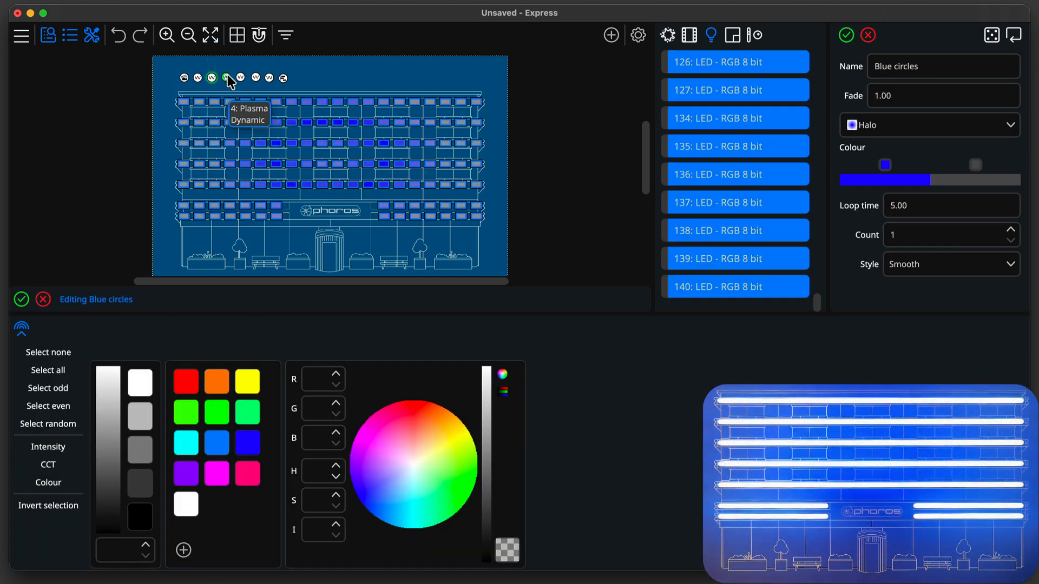
pyautogui.doubleClick(227, 79)
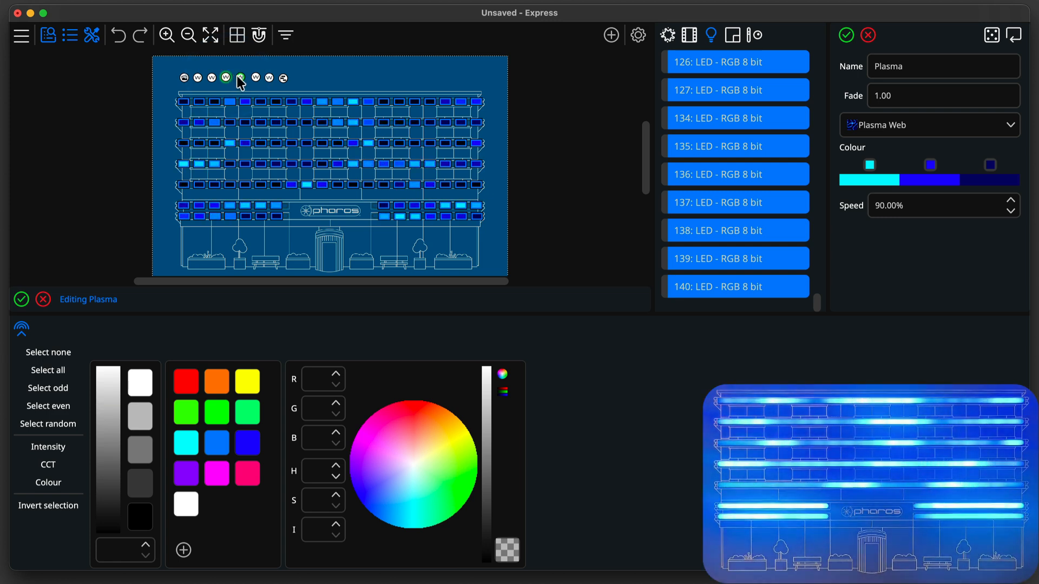
pyautogui.doubleClick(241, 79)
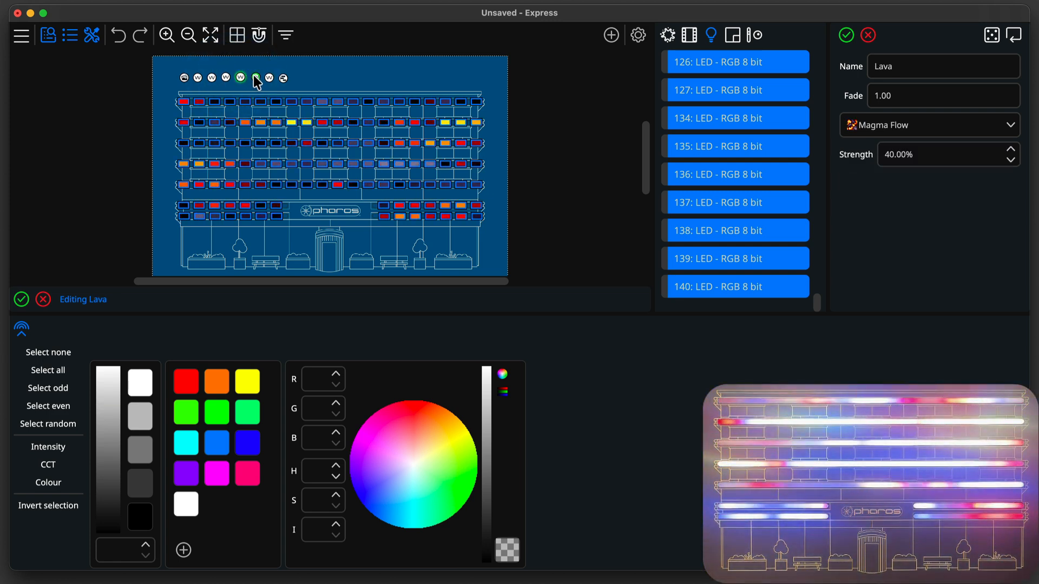
pyautogui.doubleClick(256, 79)
pyautogui.doubleClick(270, 79)
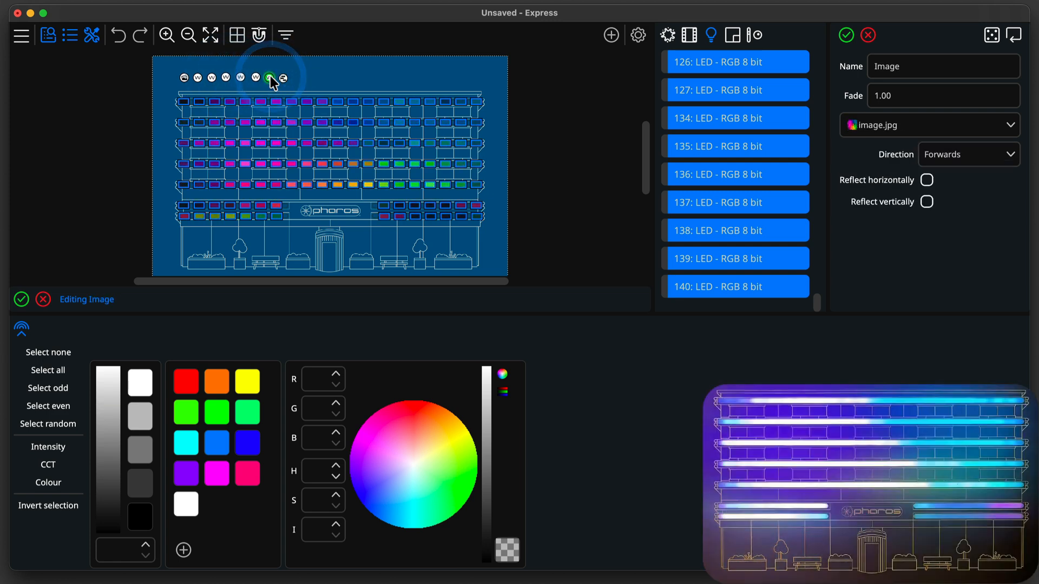
pyautogui.doubleClick(283, 79)
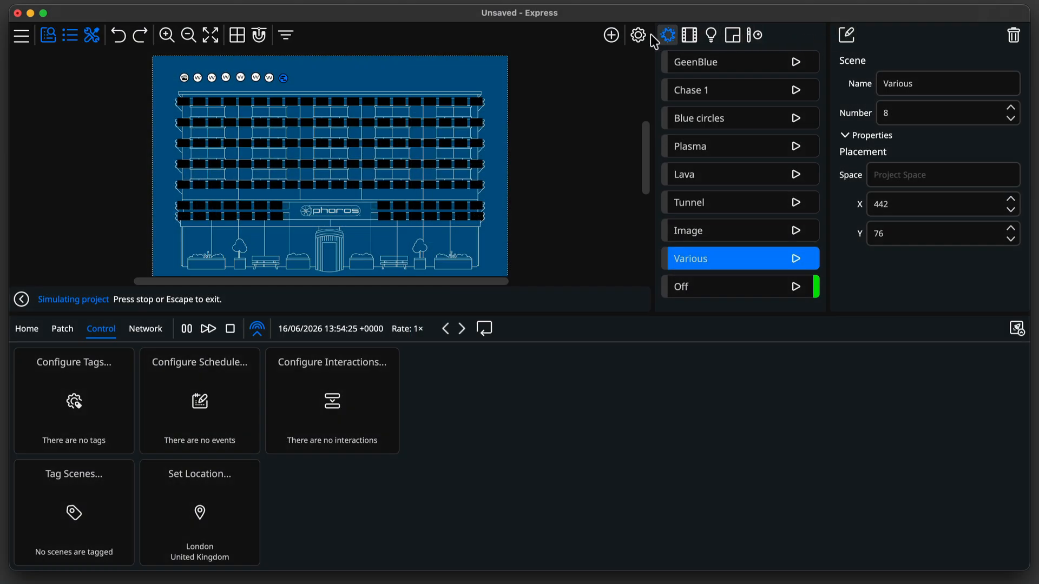
# Add a Touch App device to the project and select the Expert theme for its interface.
pyautogui.click(614, 36)
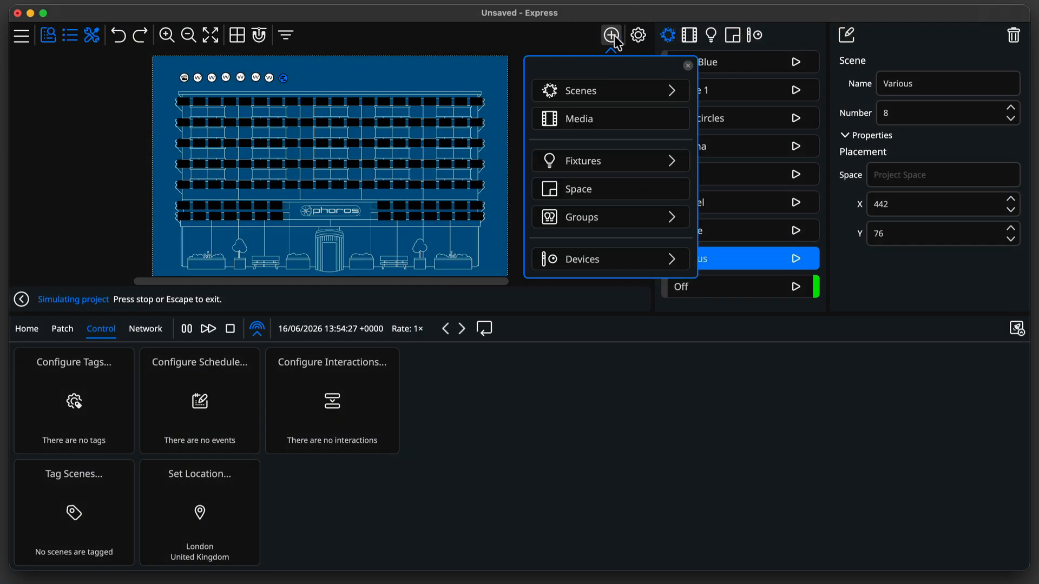
pyautogui.click(615, 264)
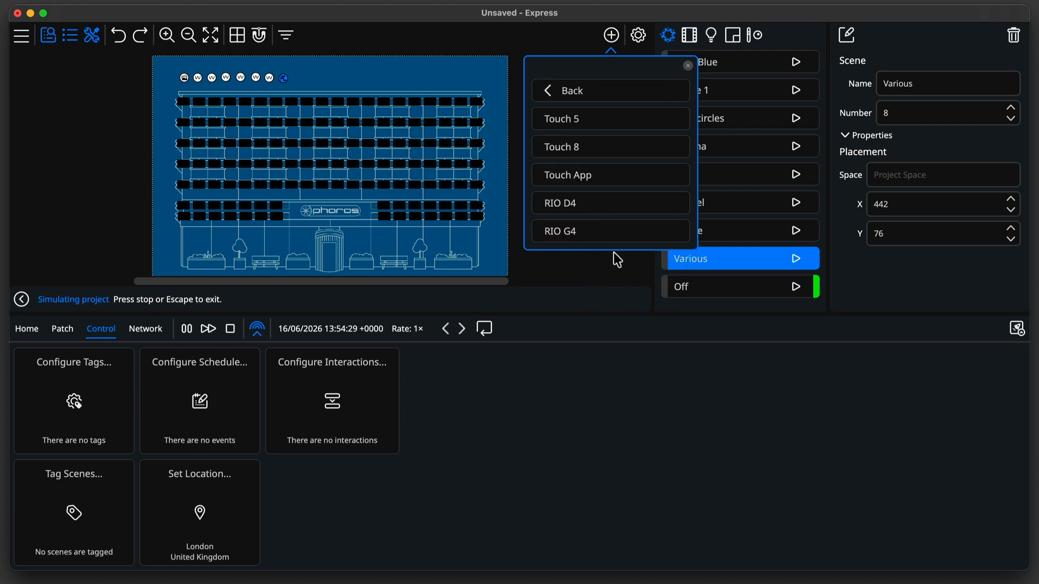
pyautogui.click(611, 185)
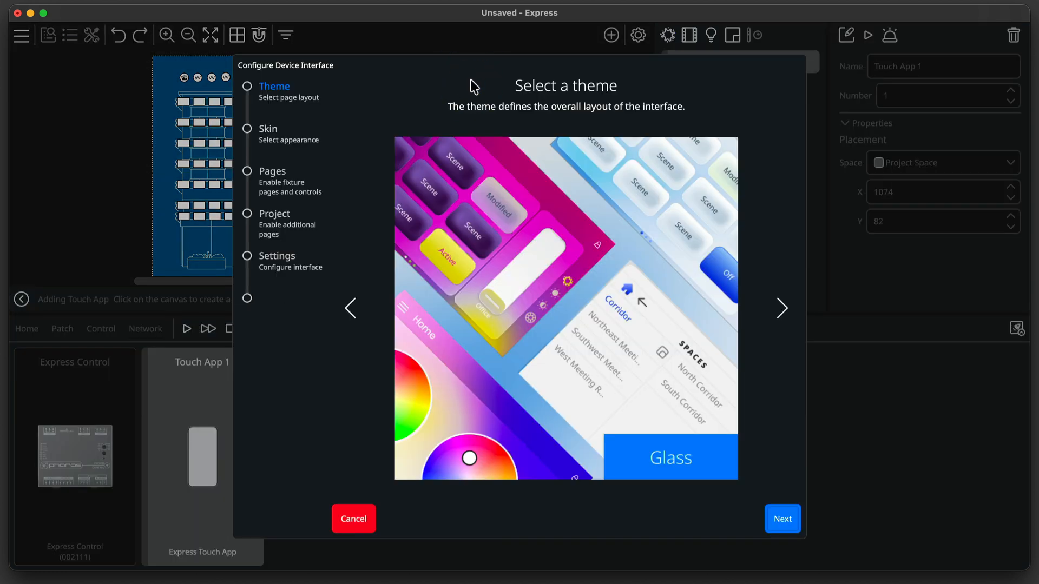
pyautogui.click(777, 311)
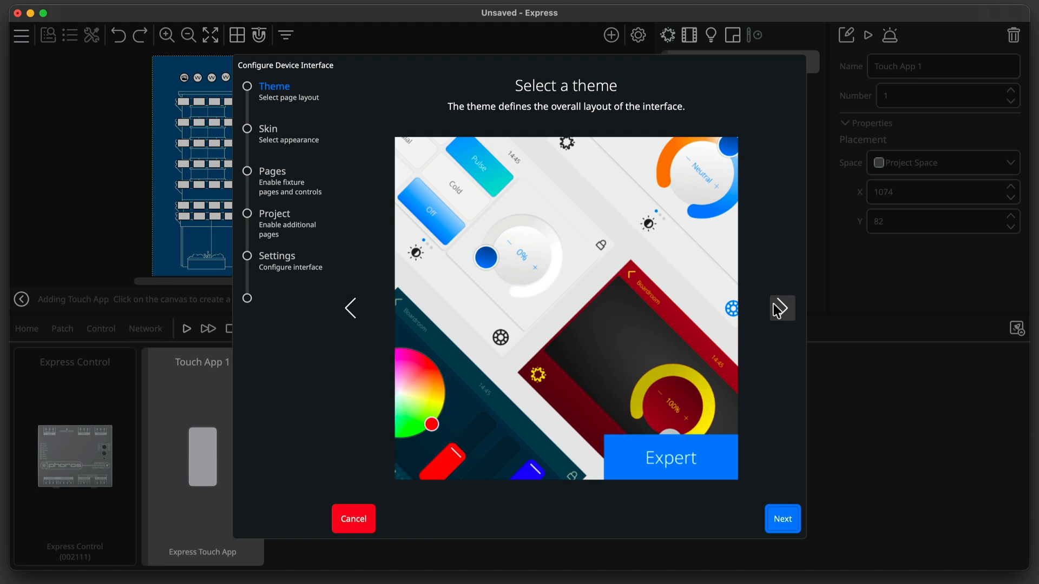
pyautogui.click(790, 521)
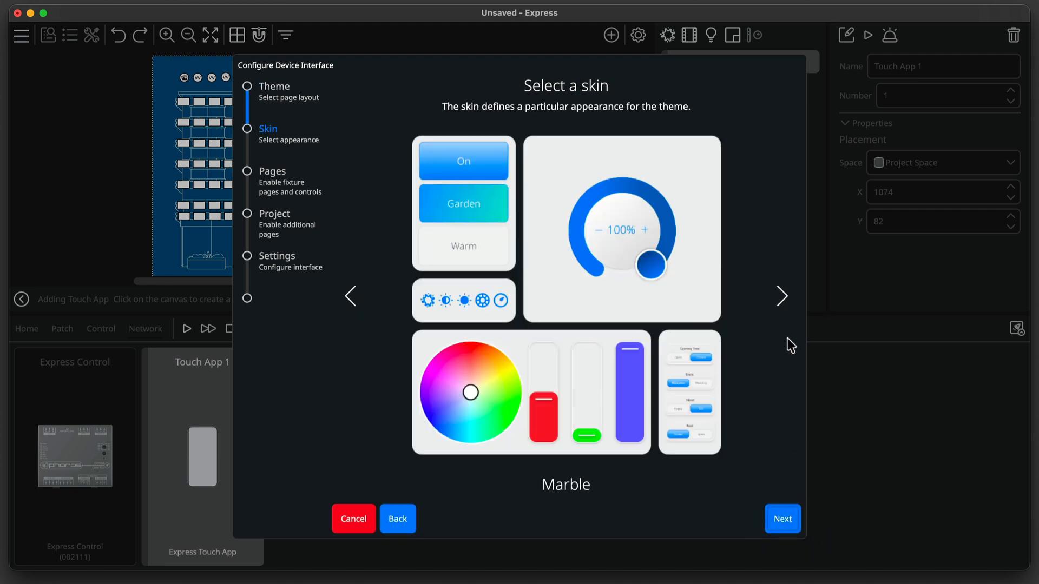
# Choose the Amethyst skin for the Touch App interface.
pyautogui.click(781, 295)
pyautogui.click(781, 294)
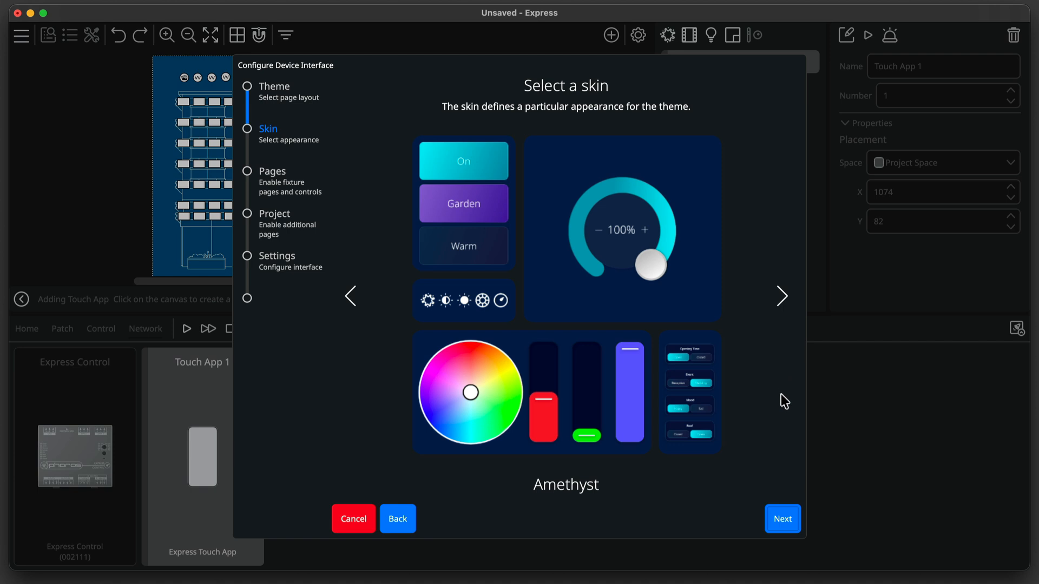
pyautogui.click(780, 510)
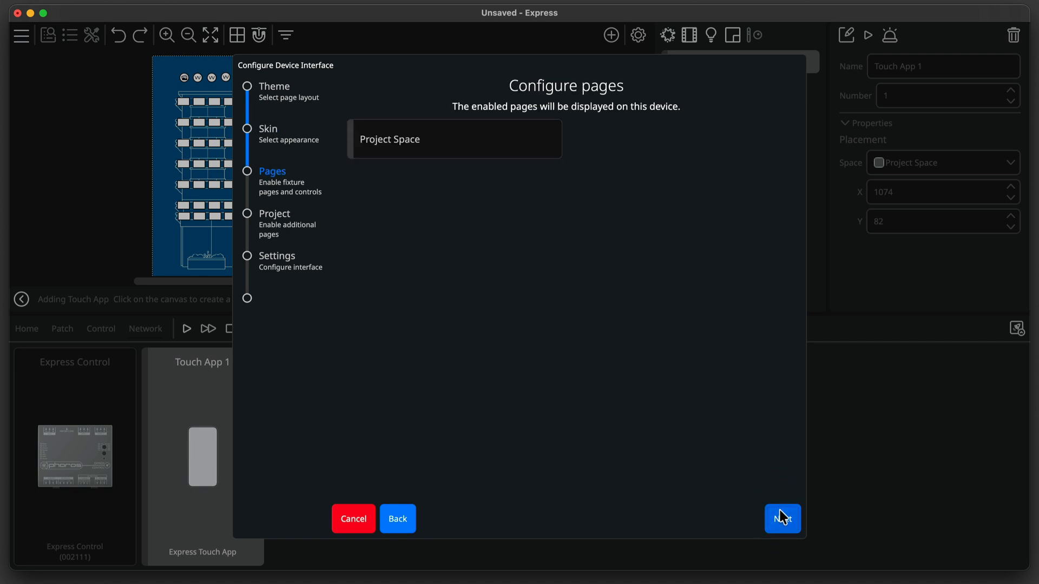
# Enable Scene Recall with Show Off Scene on the Project Space page.
pyautogui.click(529, 135)
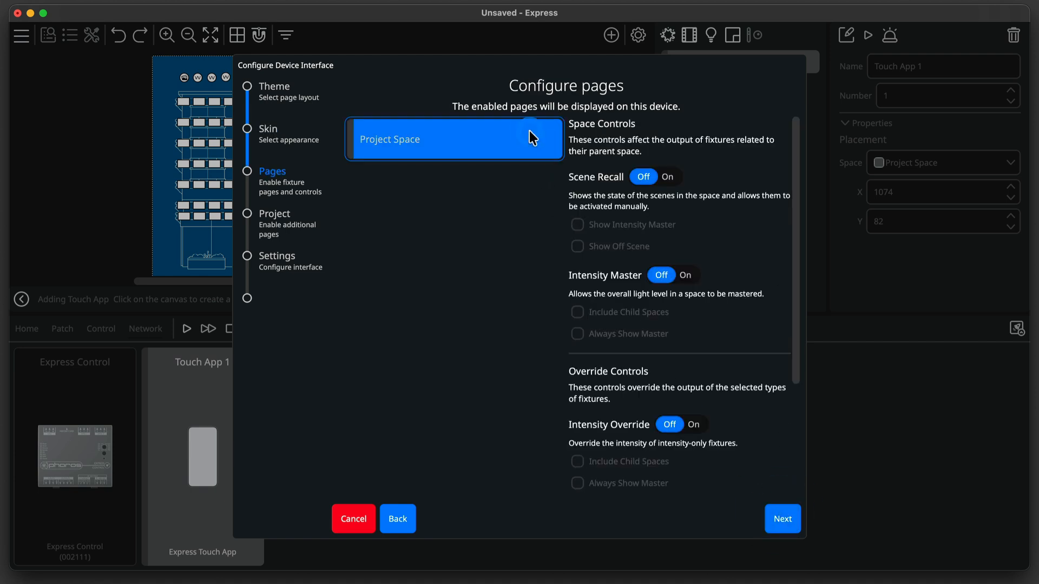
pyautogui.click(666, 177)
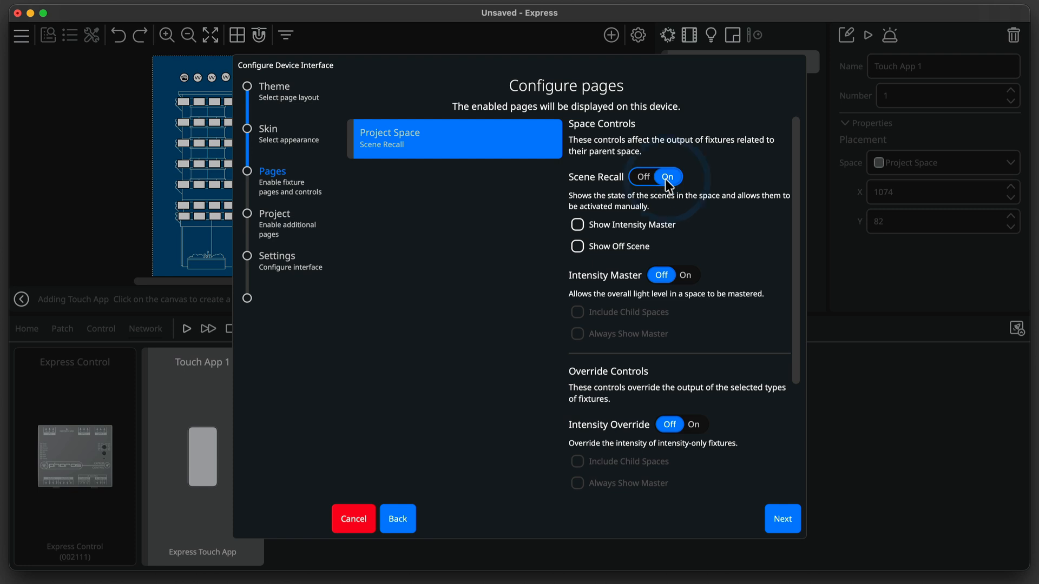
pyautogui.click(598, 249)
pyautogui.click(791, 520)
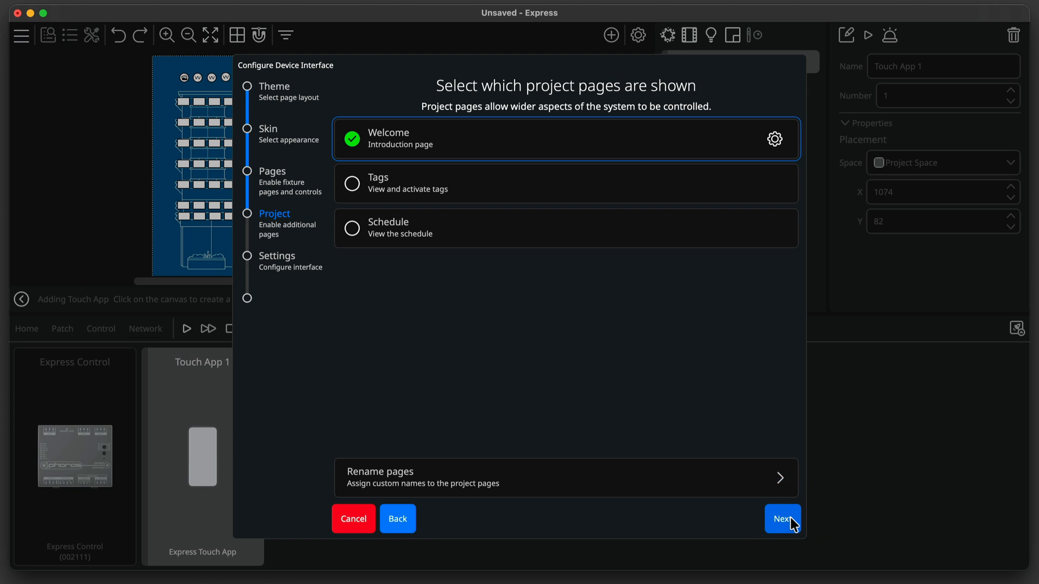
# Disable the Welcome project page, set the default page to Scene Recall, and finish the configuration.
pyautogui.click(394, 143)
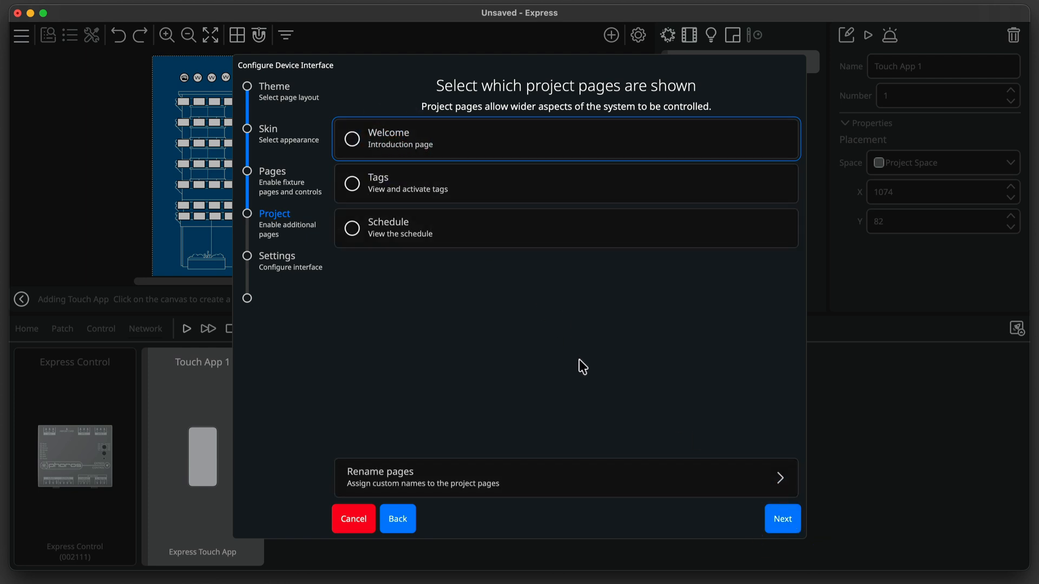
pyautogui.click(770, 515)
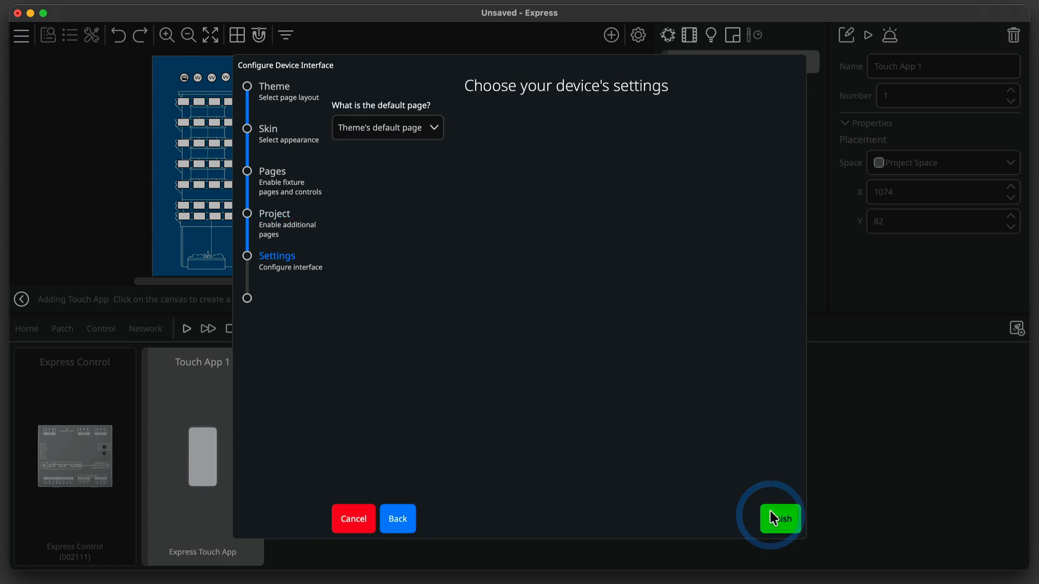
pyautogui.click(404, 128)
pyautogui.click(409, 170)
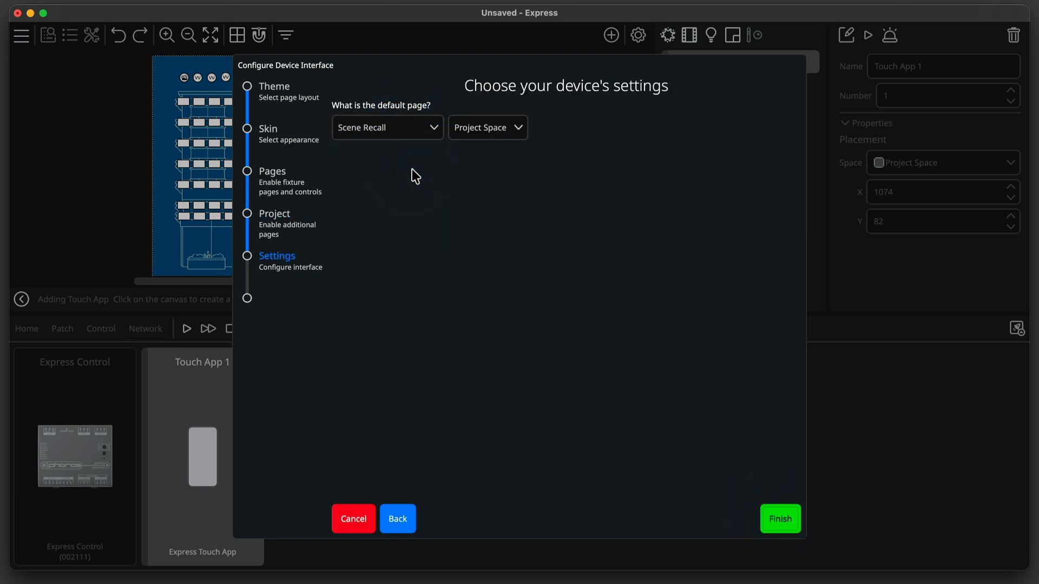
pyautogui.click(766, 516)
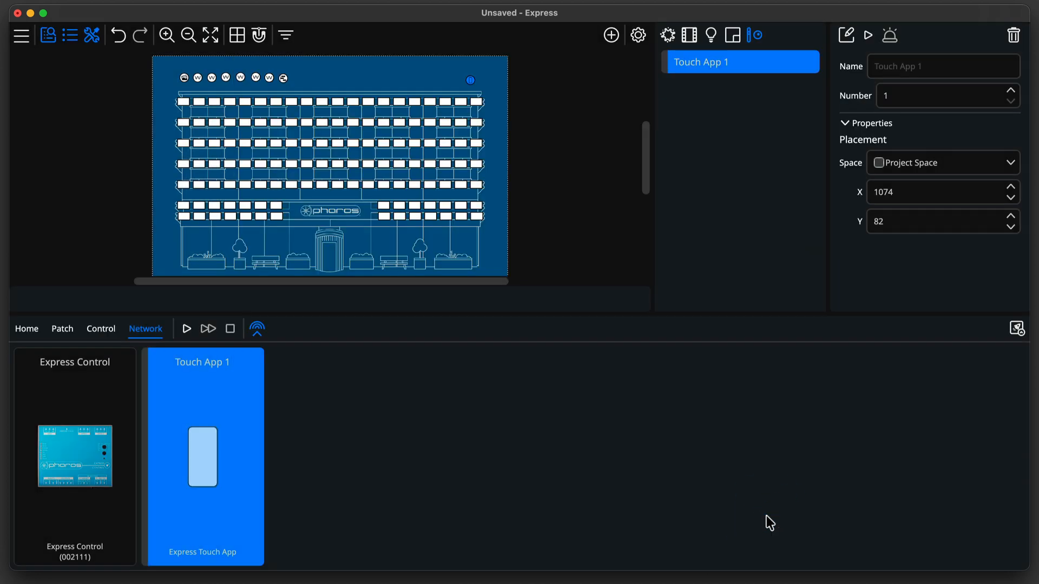
# Open the Touch App simulator and test recalling the GeenBlue, Chase 1, Image and Off scenes.
pyautogui.doubleClick(471, 82)
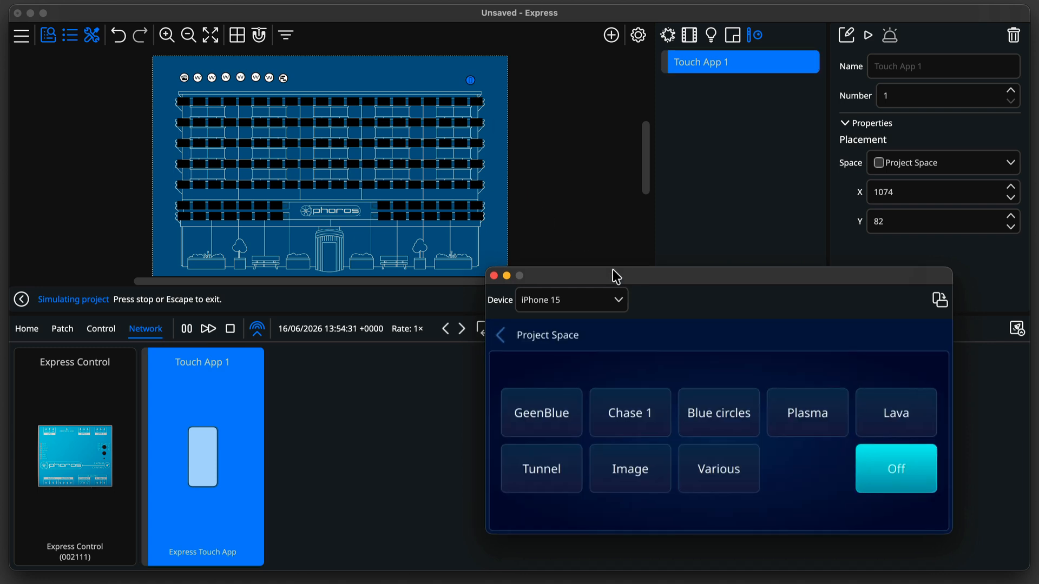
pyautogui.moveTo(615, 276); pyautogui.dragTo(403, 157)
pyautogui.click(343, 292)
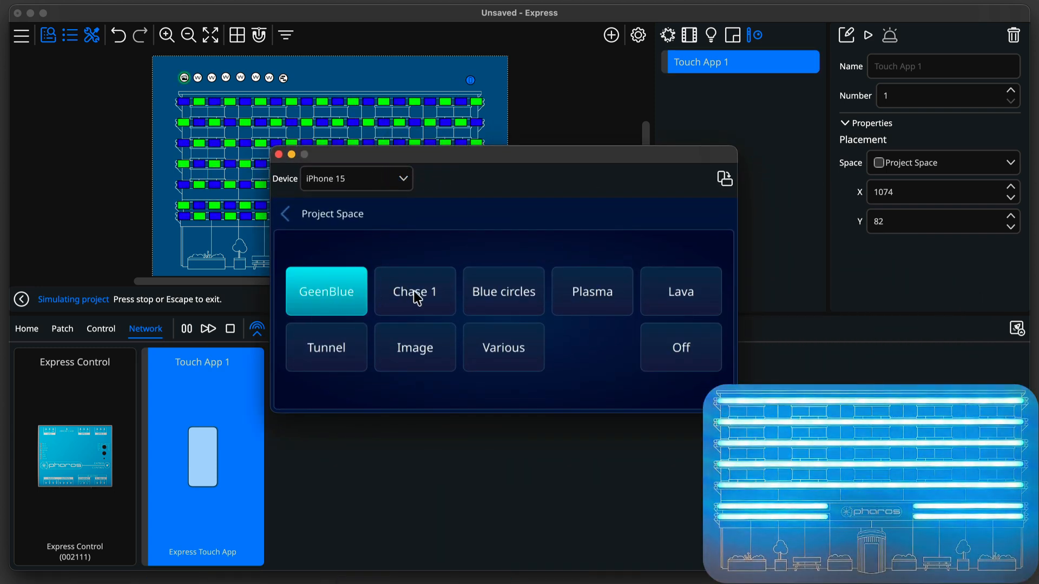
pyautogui.click(417, 298)
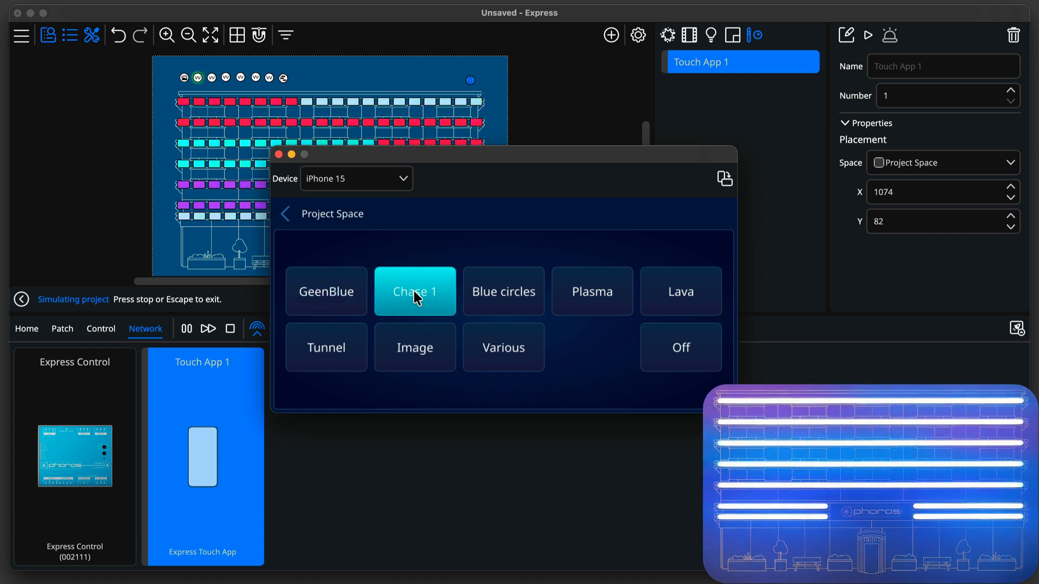
pyautogui.click(422, 352)
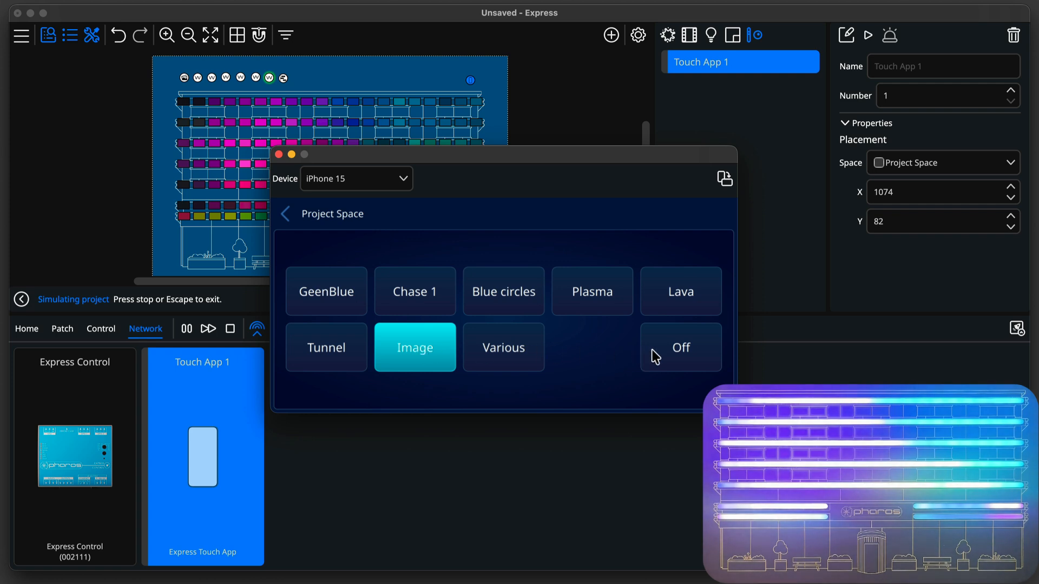
pyautogui.click(672, 351)
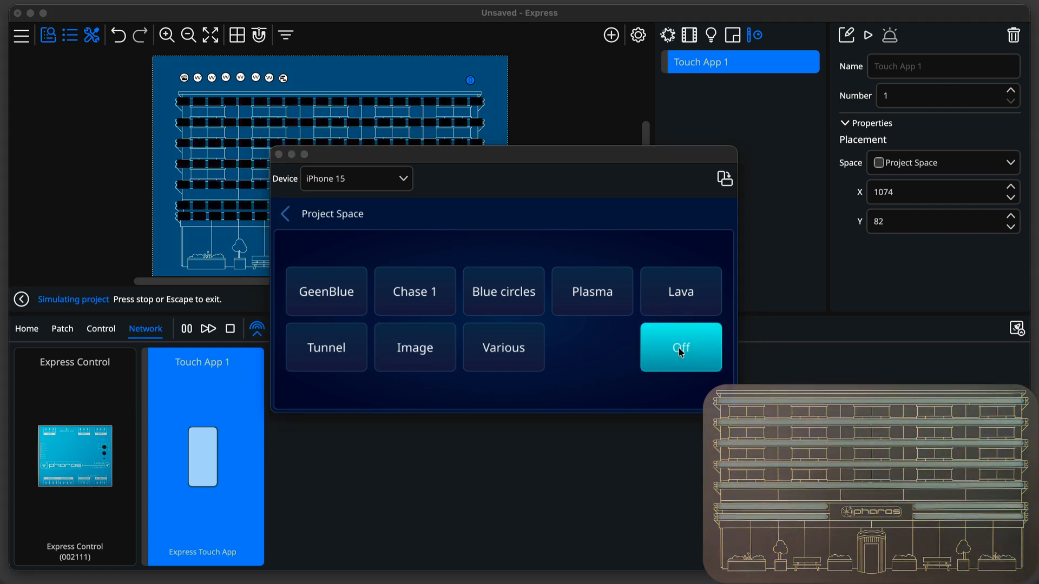
pyautogui.click(279, 154)
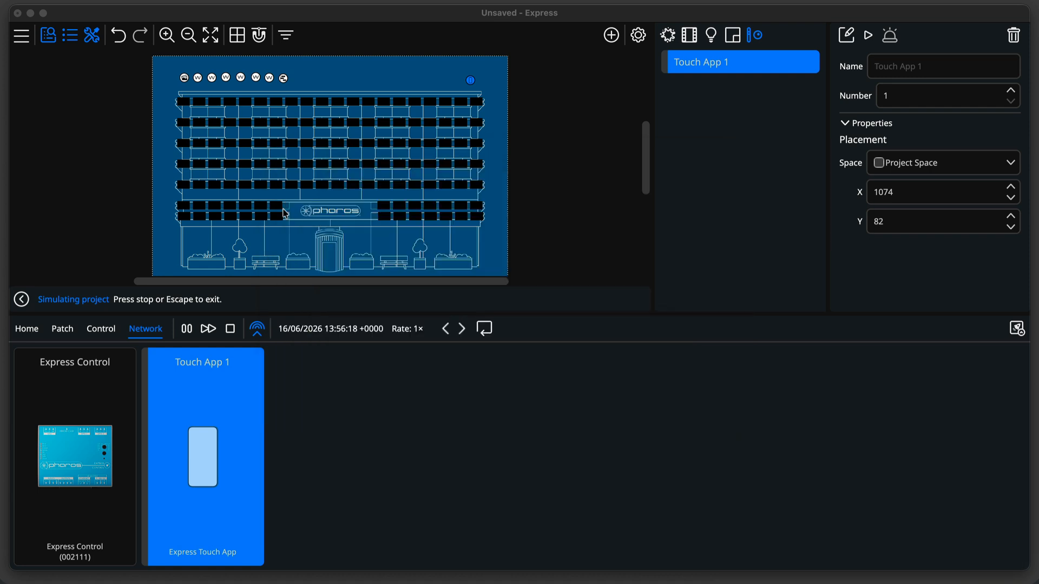
# Upload the project to the Express Control controller.
pyautogui.click(1017, 329)
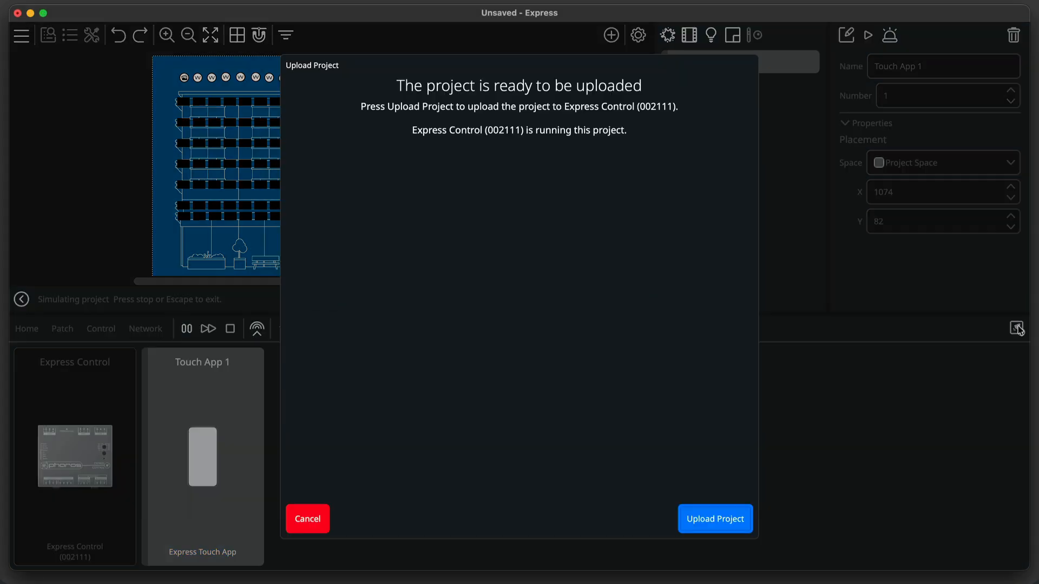
pyautogui.click(706, 519)
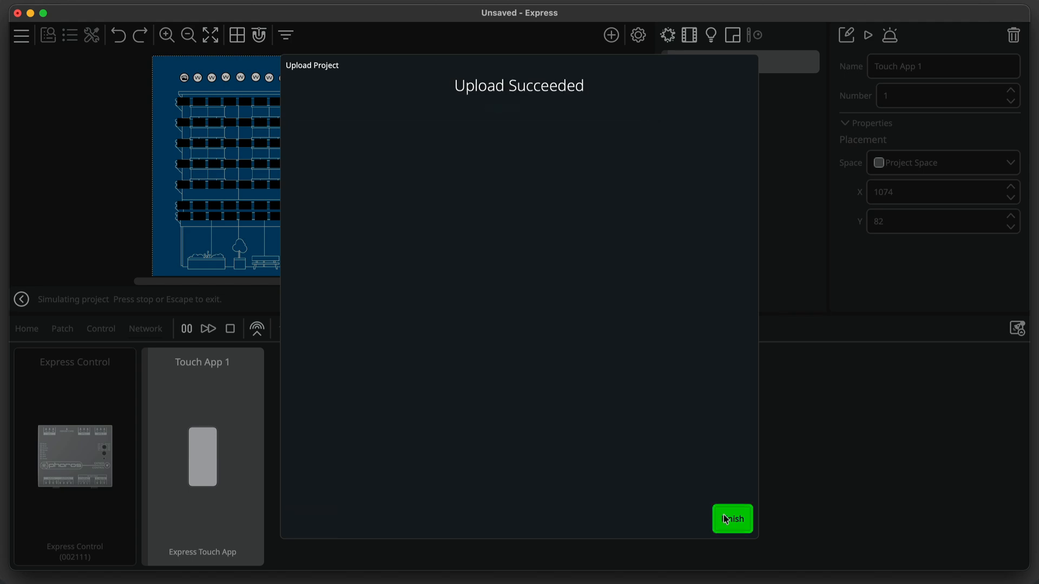
pyautogui.click(727, 519)
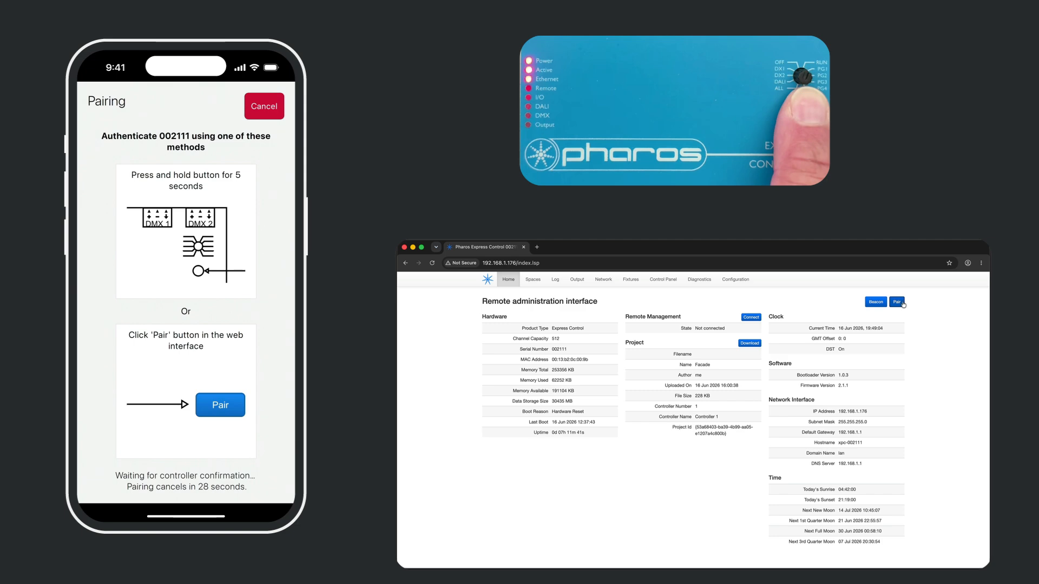
# In the controller's web interface, pair and authenticate the Express Touch App.
pyautogui.click(901, 303)
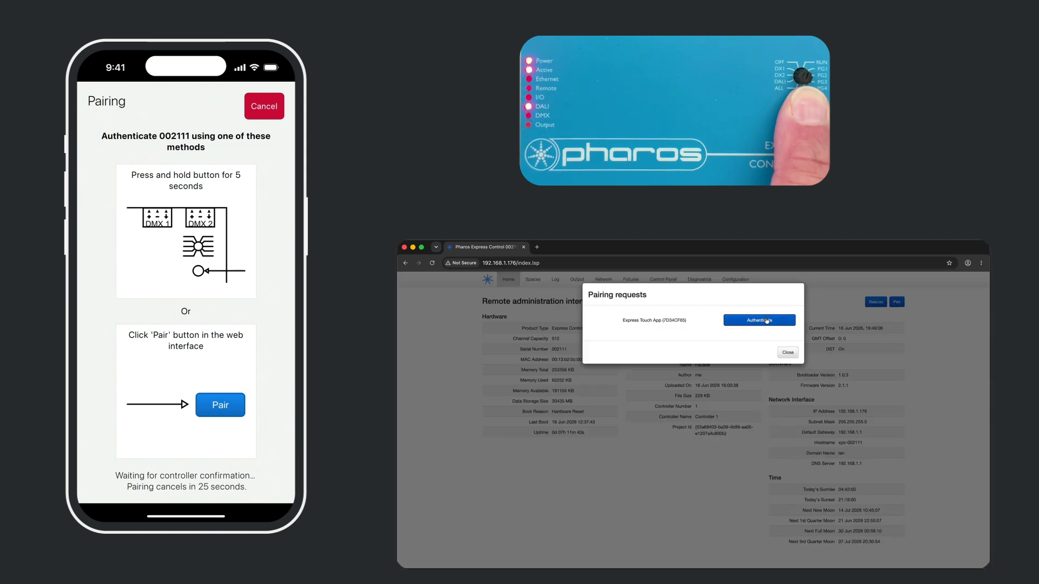
pyautogui.click(767, 320)
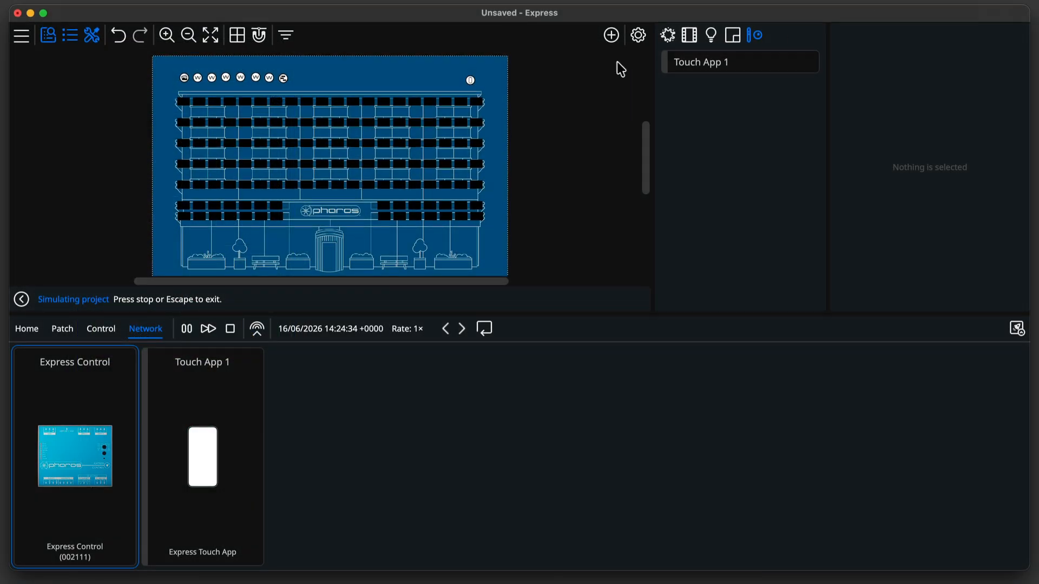
# Reopen the Touch App device's interface configuration.
pyautogui.click(470, 81)
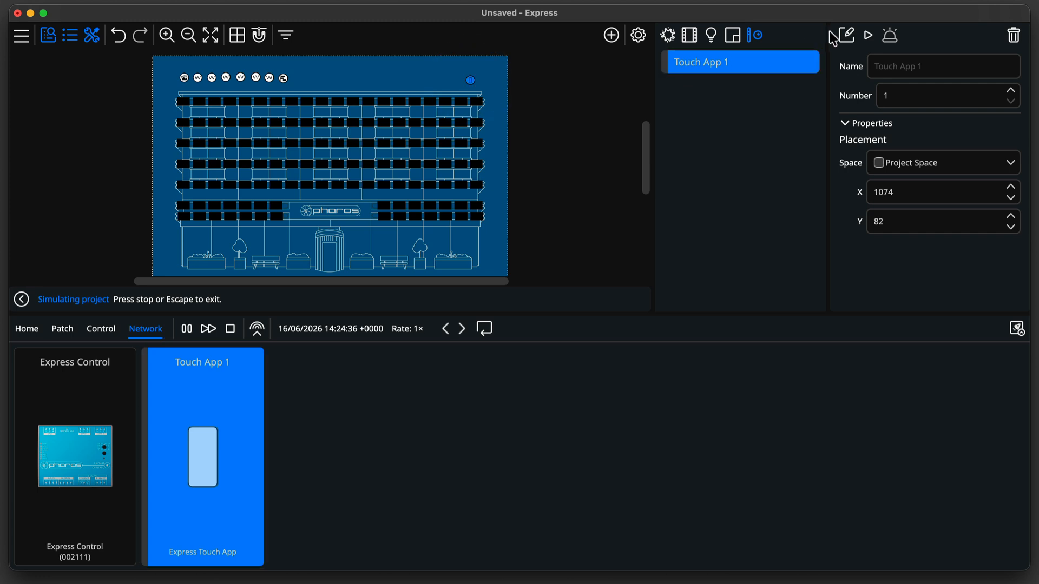
pyautogui.click(845, 37)
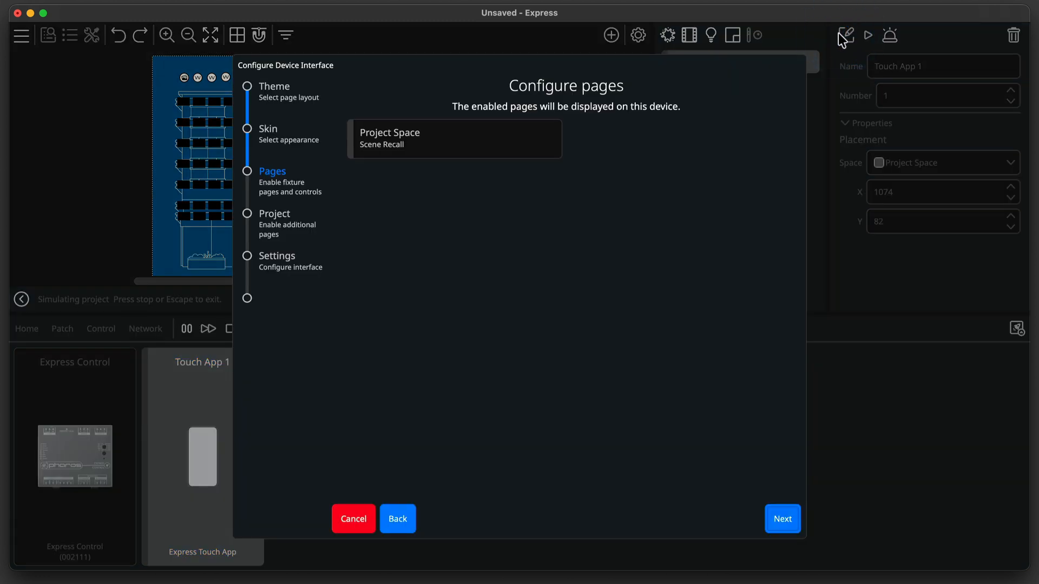
# Change the Touch App interface skin to Azurite.
pyautogui.click(323, 136)
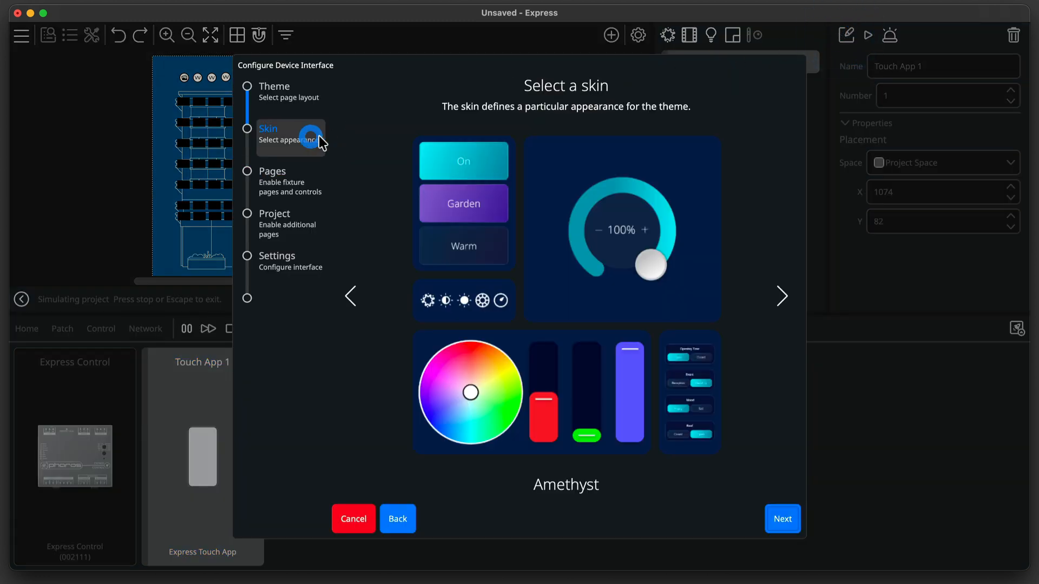
pyautogui.click(781, 295)
pyautogui.click(781, 295)
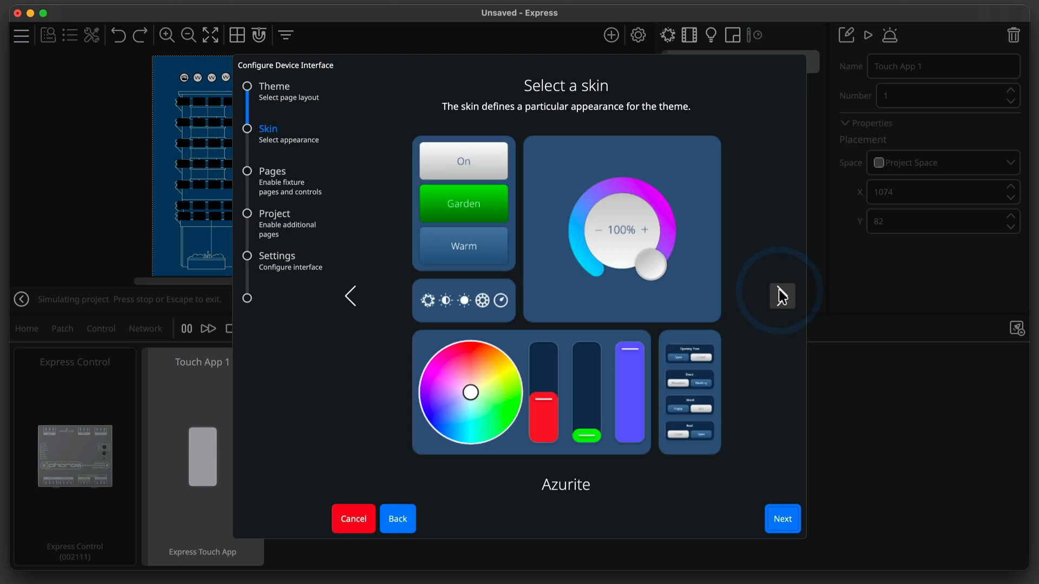
pyautogui.click(784, 515)
# Enable Show Intensity Master on the Project Space scene recall page and finish the interface configuration.
pyautogui.click(526, 141)
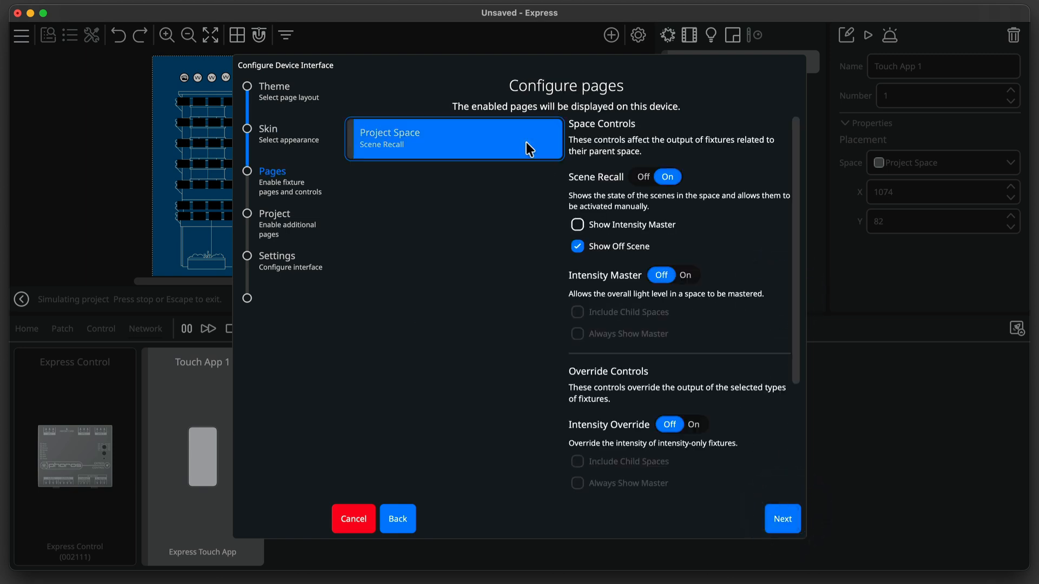
pyautogui.click(610, 224)
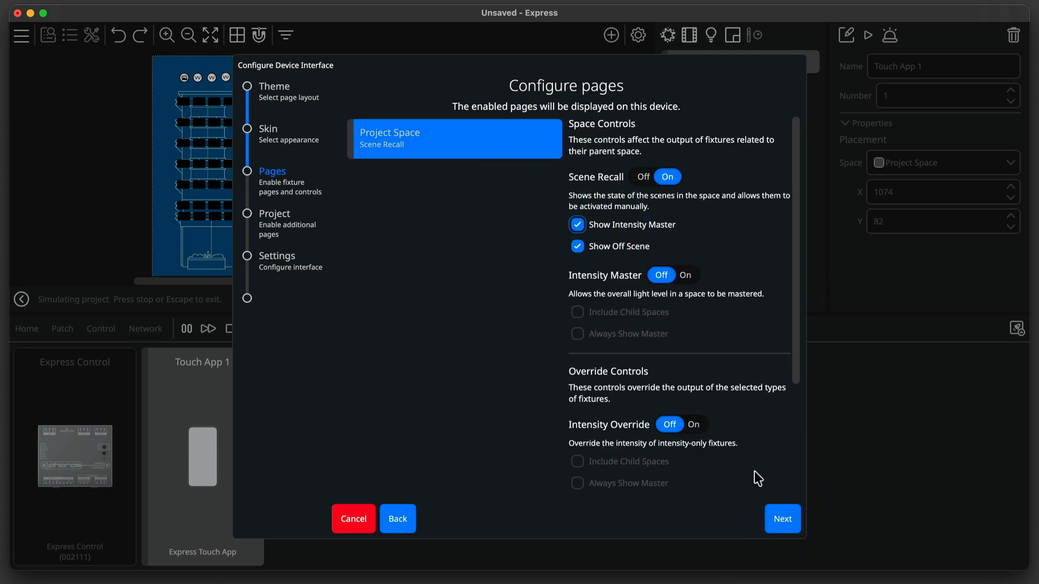
pyautogui.click(774, 516)
pyautogui.click(774, 516)
pyautogui.click(775, 516)
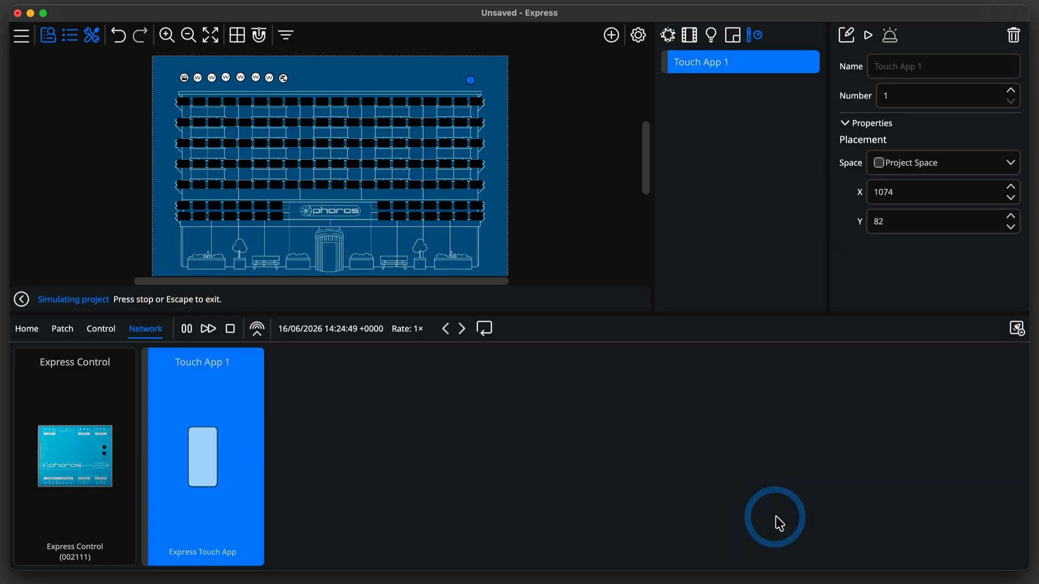
# Upload the updated project to the Express Control controller.
pyautogui.click(1017, 327)
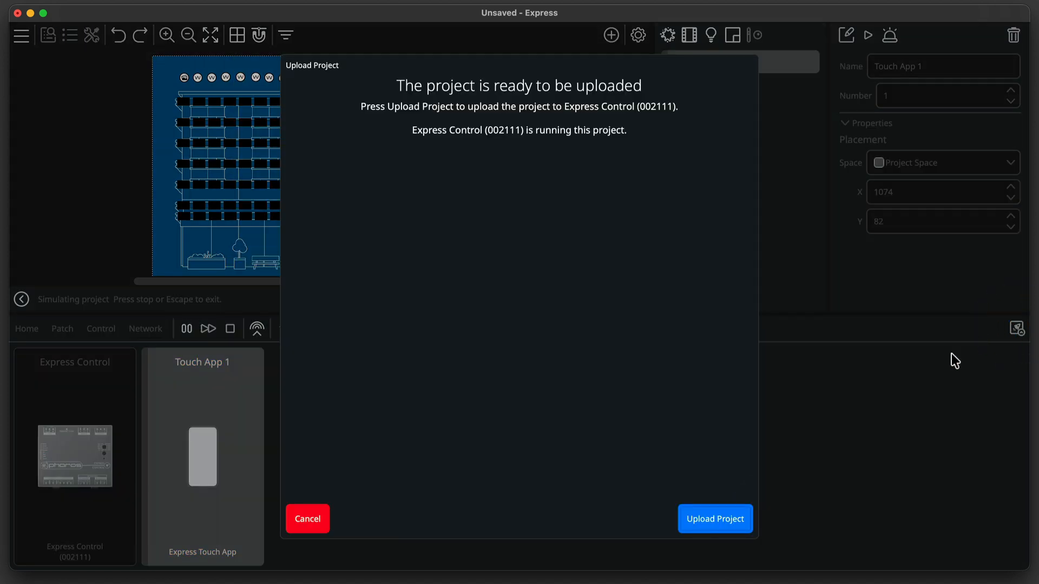
pyautogui.click(709, 531)
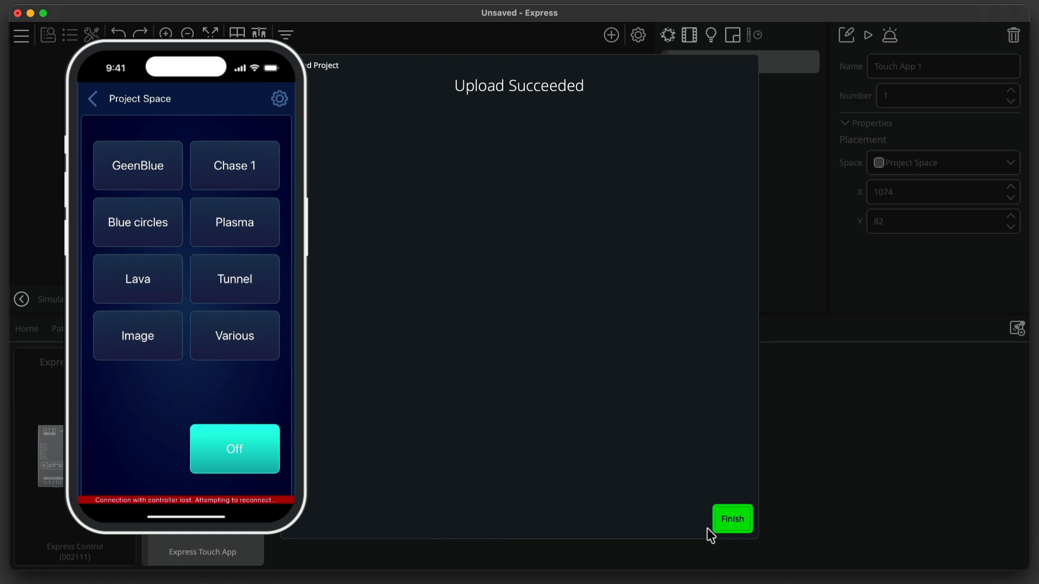
pyautogui.click(714, 524)
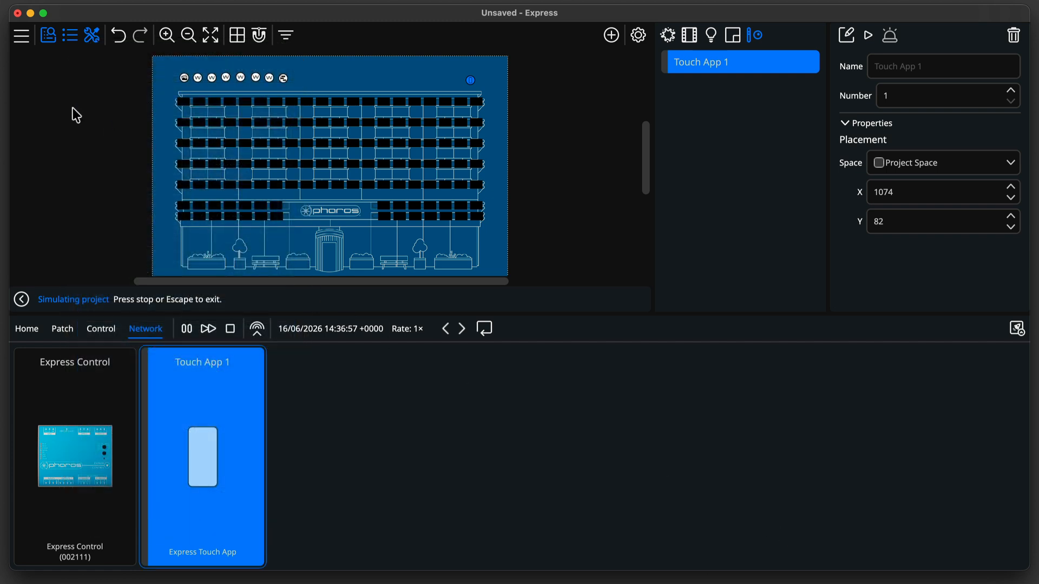
# Save the project as facade on the Desktop.
pyautogui.click(21, 35)
pyautogui.click(53, 136)
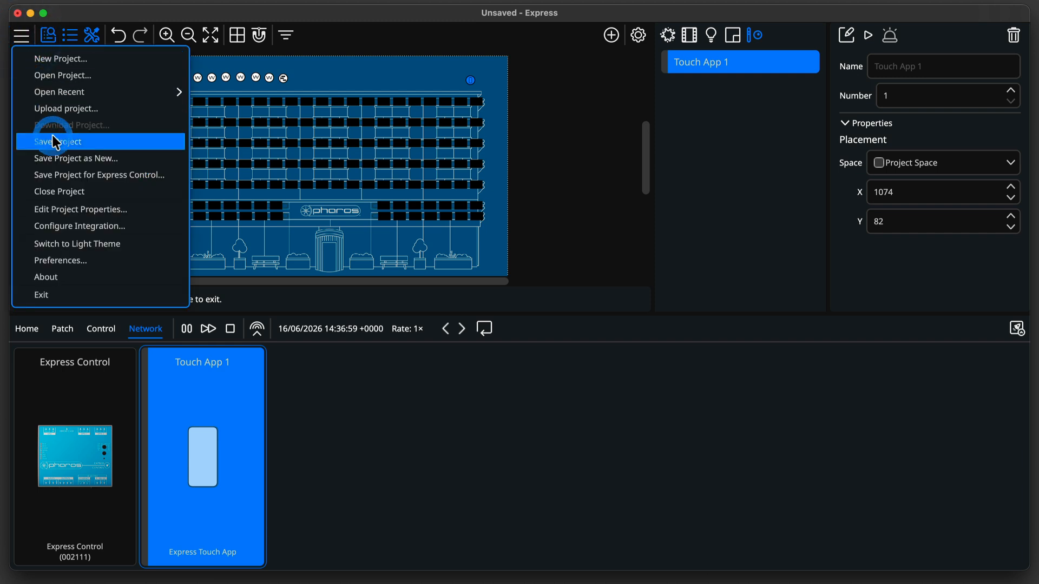
pyautogui.write('faca')
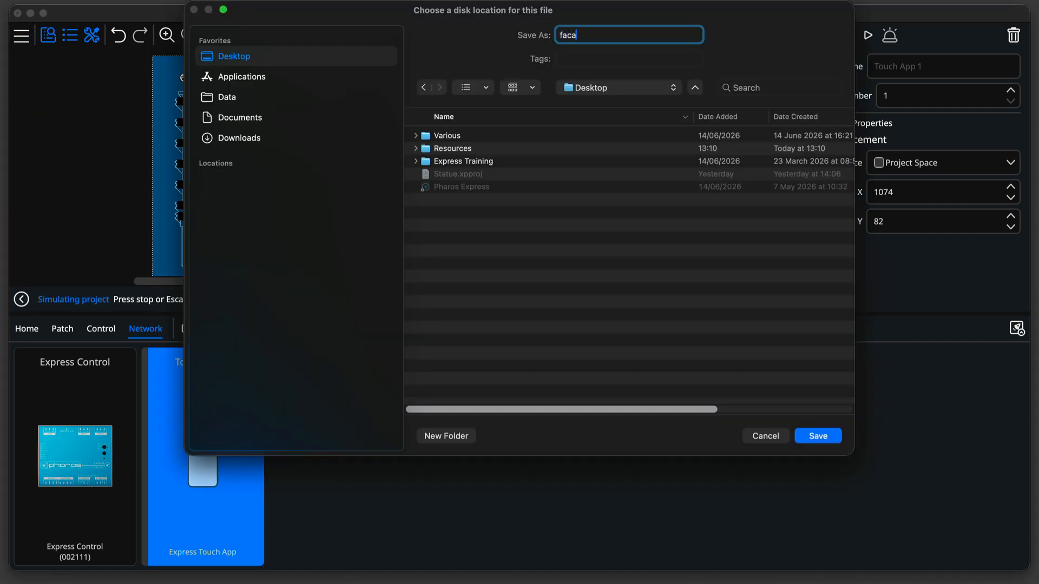
pyautogui.write('de')
pyautogui.press('Return')
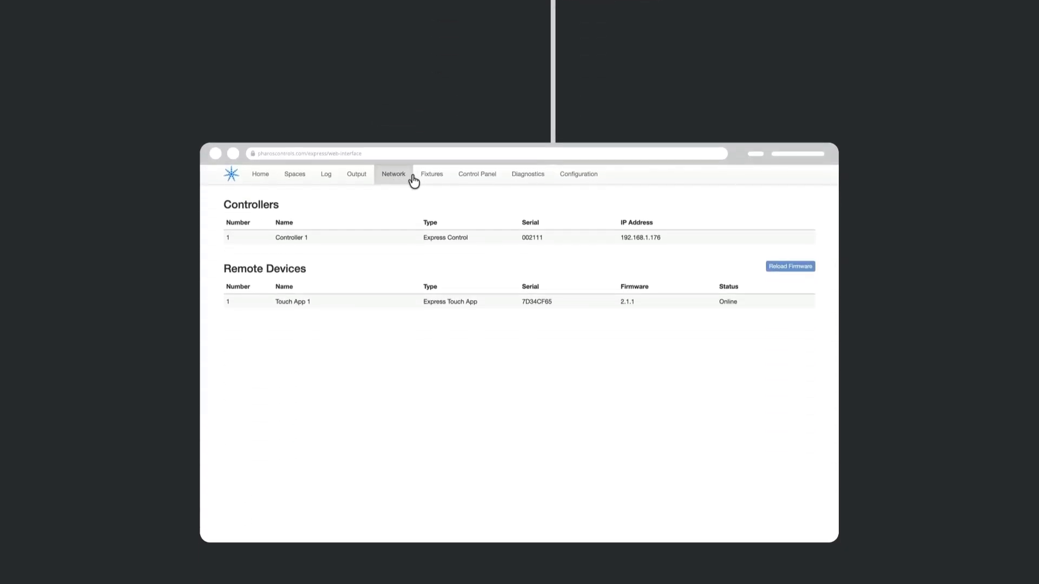
pyautogui.click(427, 125)
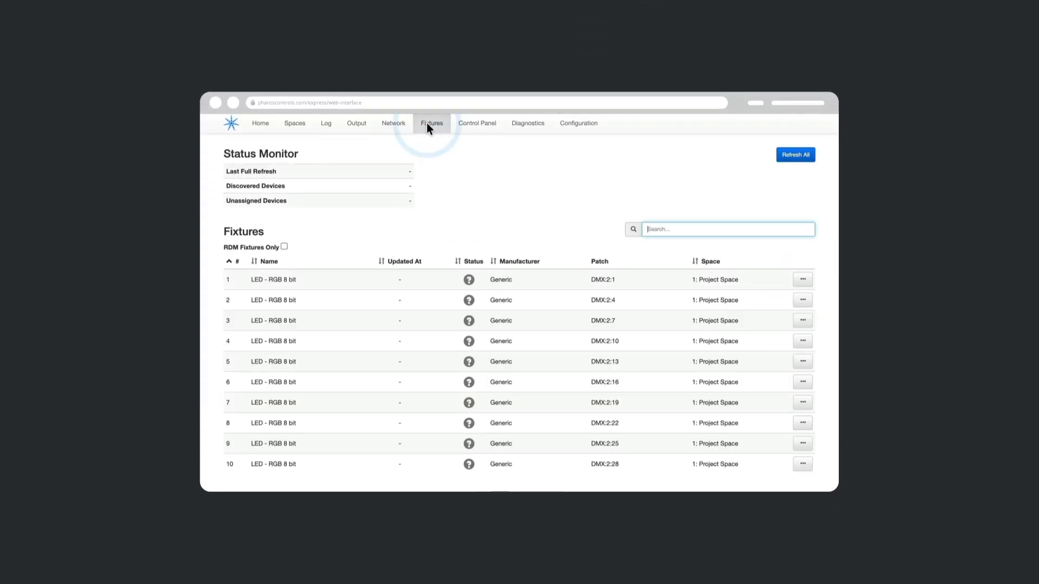
pyautogui.click(471, 123)
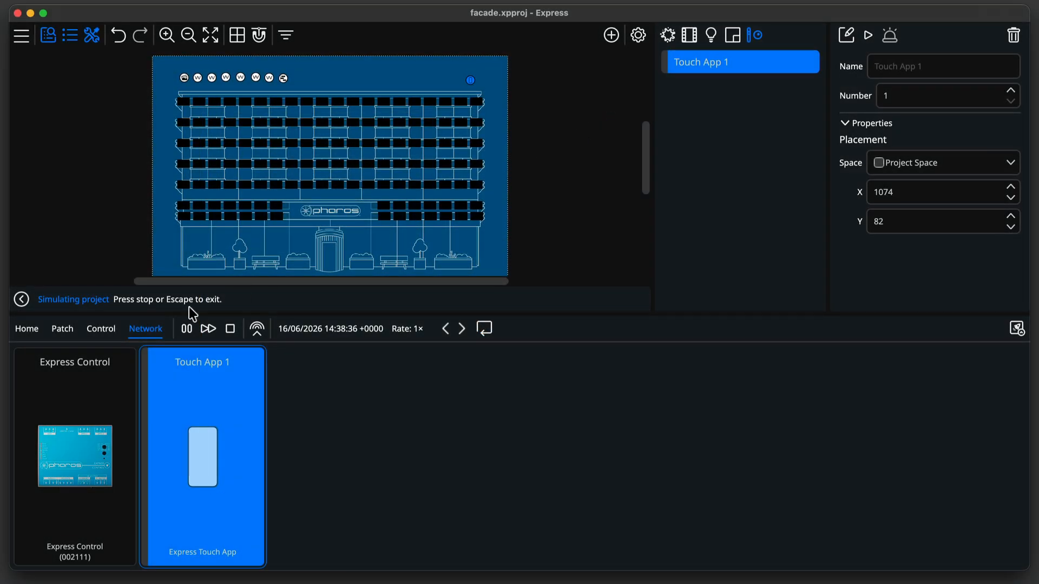
# Open the Express Control controller's web interface in the browser at 192.168.1.176.
pyautogui.click(87, 387)
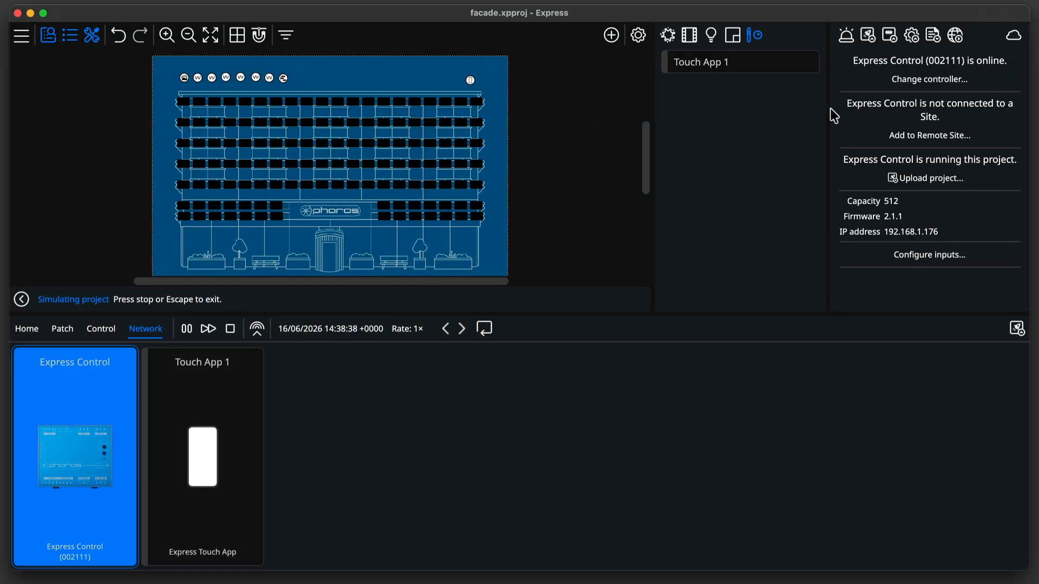
pyautogui.click(955, 36)
pyautogui.write('192.')
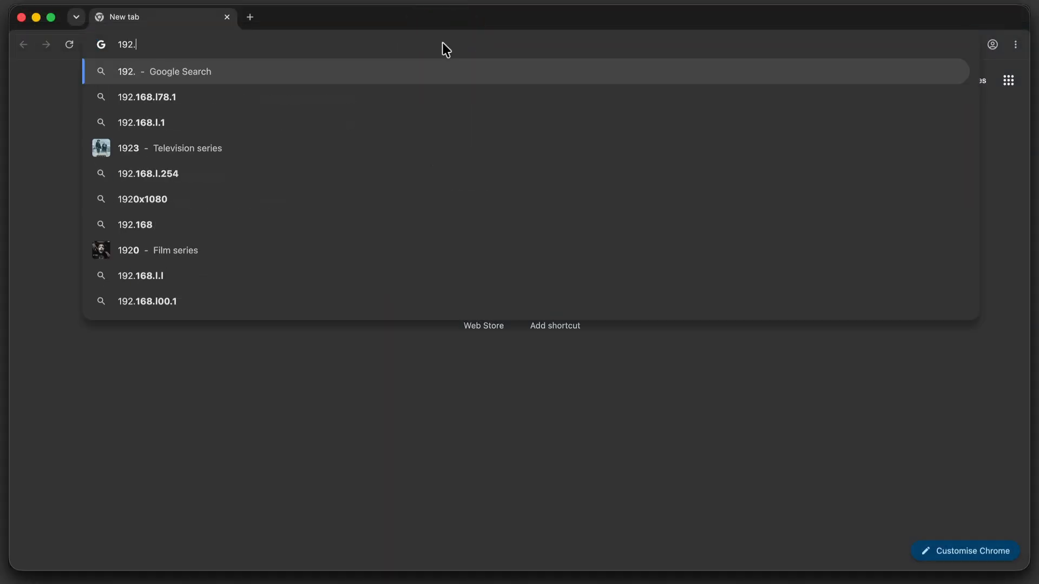
pyautogui.write('168.1.')
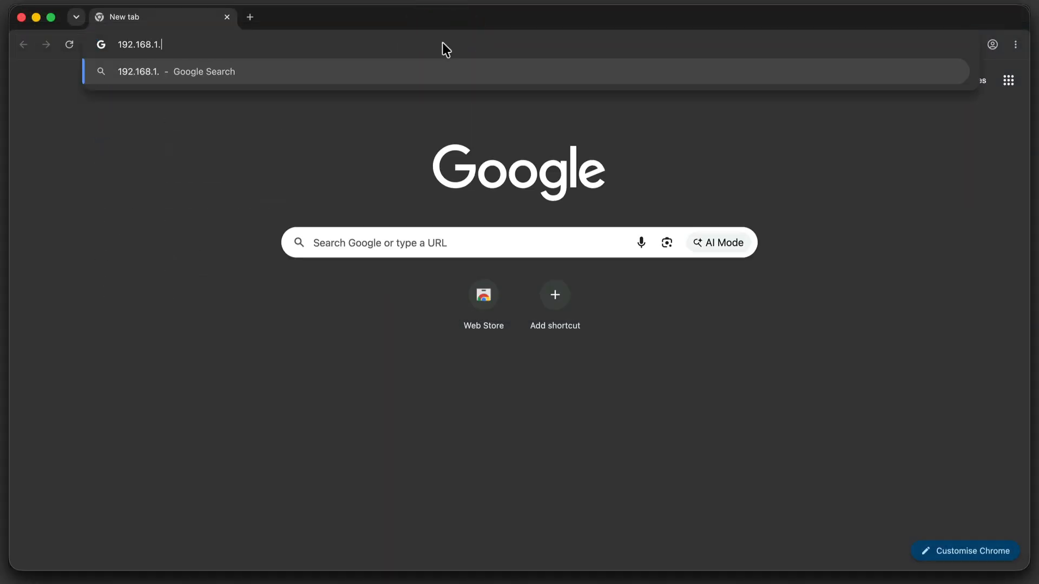
pyautogui.write('176')
pyautogui.press('Return')
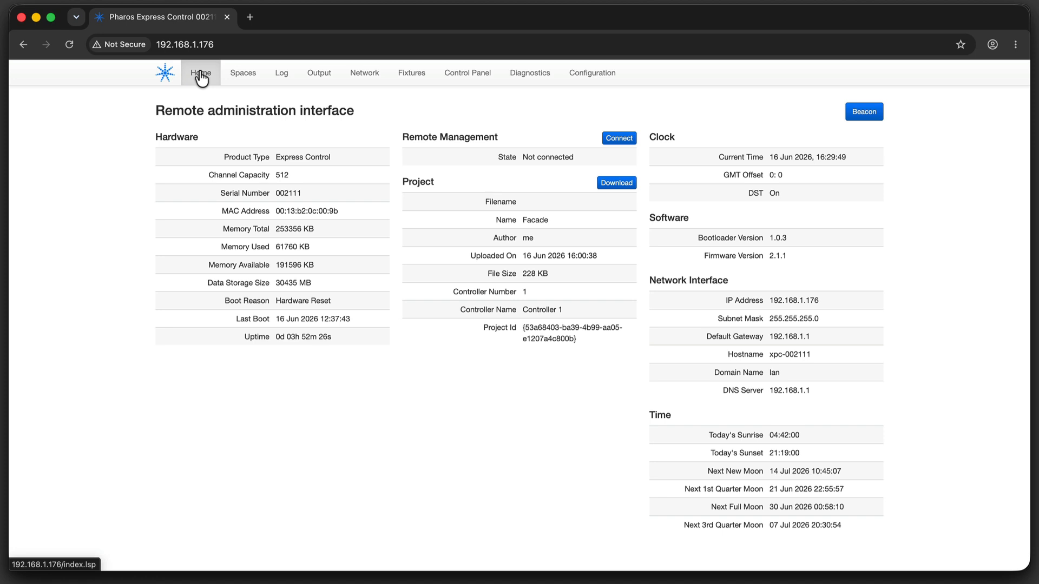
# Recall the Blue circles and Lava scenes for the Project Space from the web interface.
pyautogui.click(243, 75)
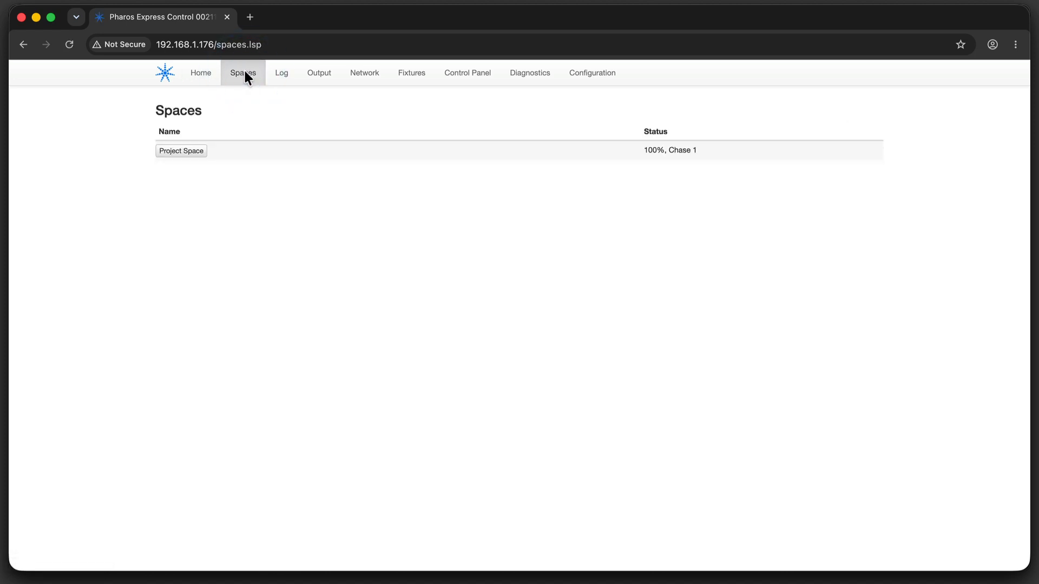
pyautogui.click(181, 150)
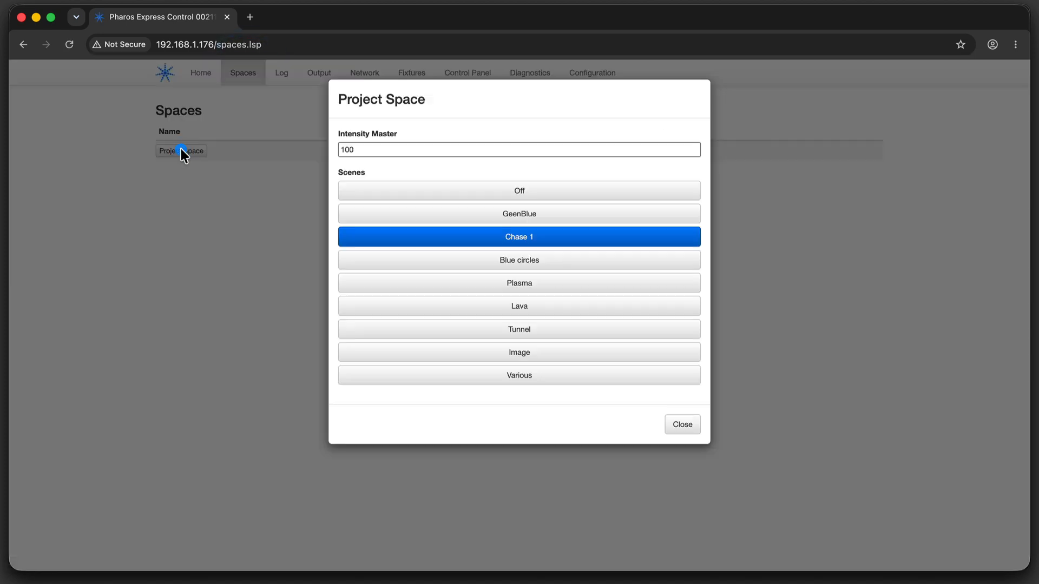
pyautogui.click(496, 262)
pyautogui.click(515, 304)
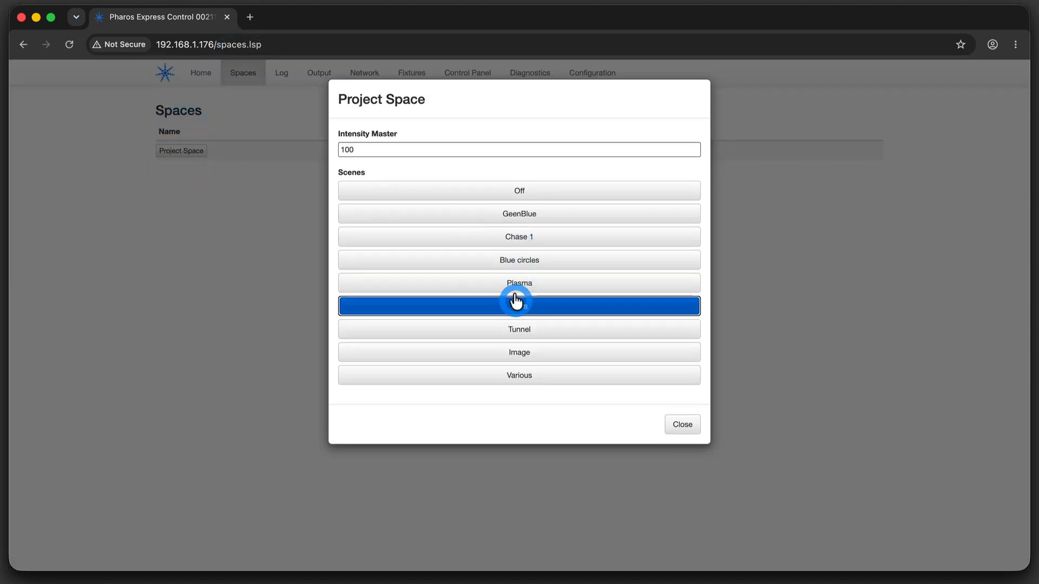
# Set the Project Space intensity master to 50.
pyautogui.click(468, 149)
pyautogui.press('BackSpace')
pyautogui.press('BackSpace')
pyautogui.press('BackSpace')
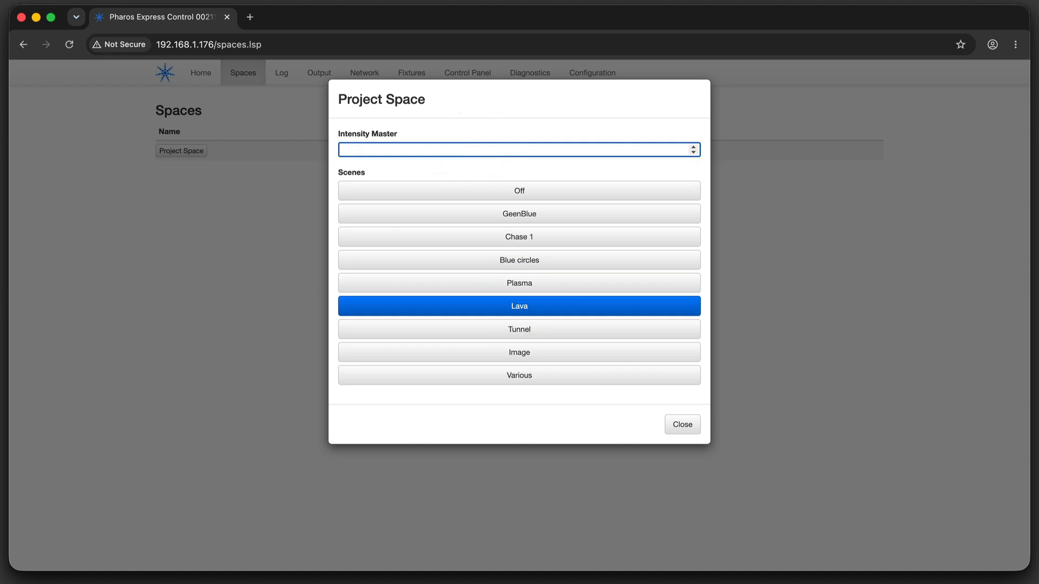
pyautogui.write('50')
pyautogui.press('Return')
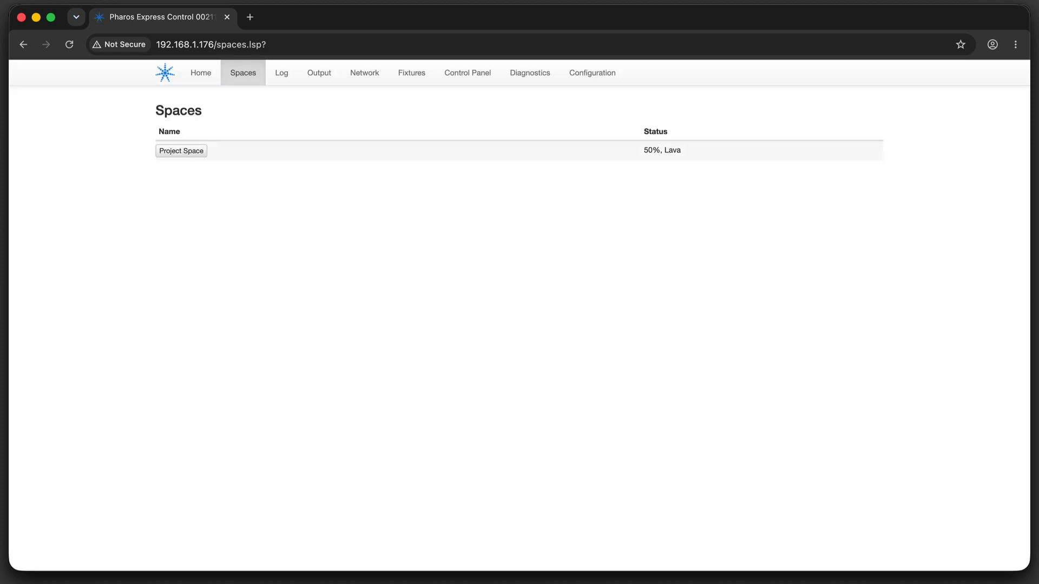
# Open the controller log and filter it by IO and Playback entries, then clear the filters.
pyautogui.click(280, 73)
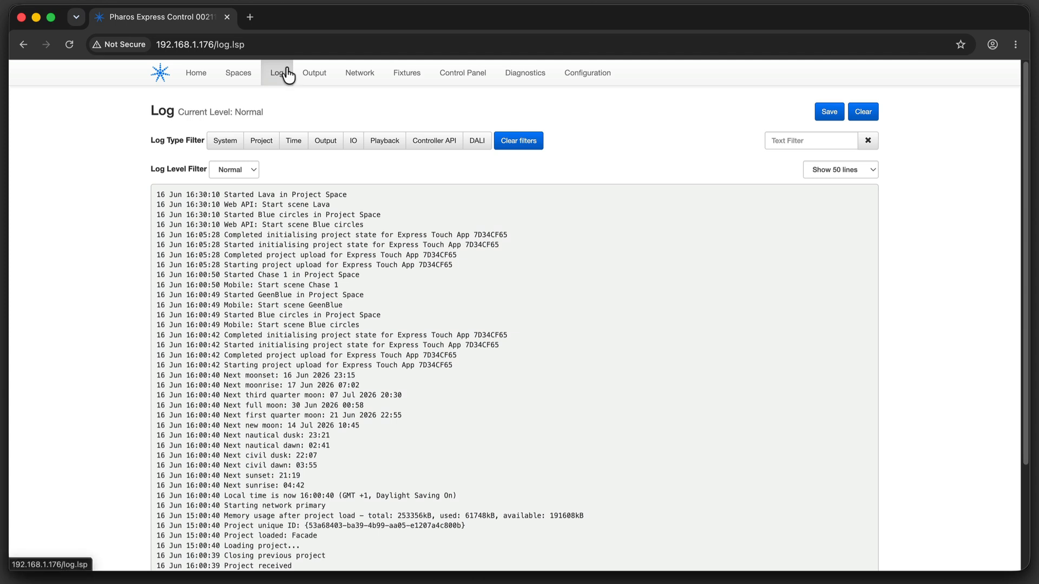
pyautogui.click(354, 142)
pyautogui.click(386, 142)
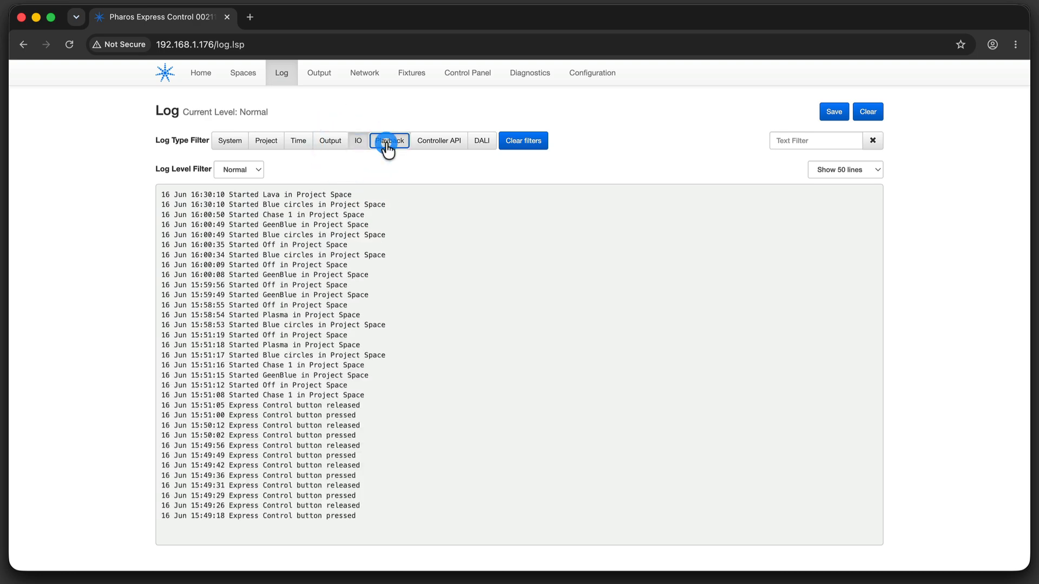
pyautogui.click(522, 144)
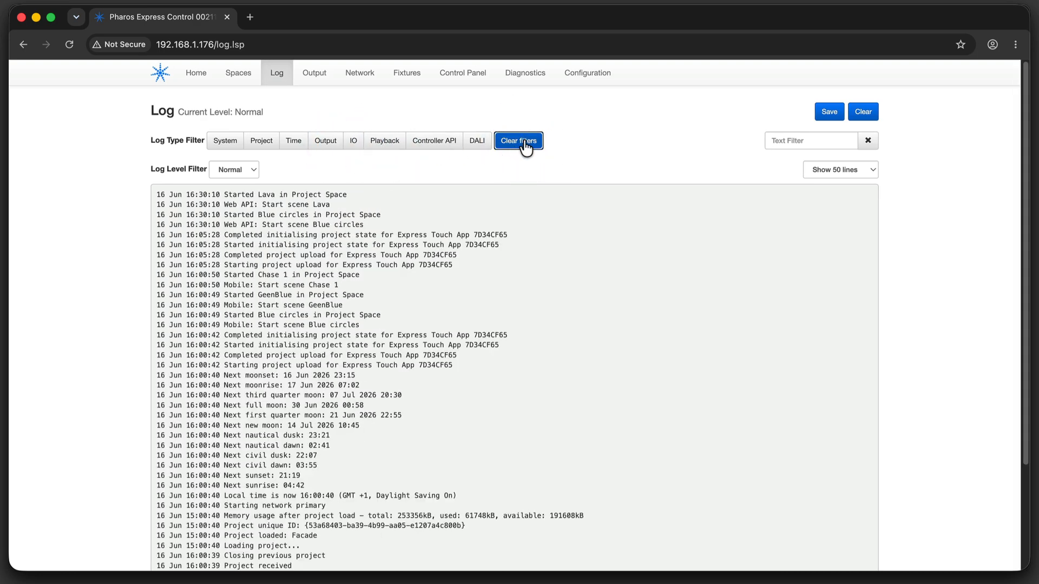
# View the DMX output values for universe 2.
pyautogui.click(315, 73)
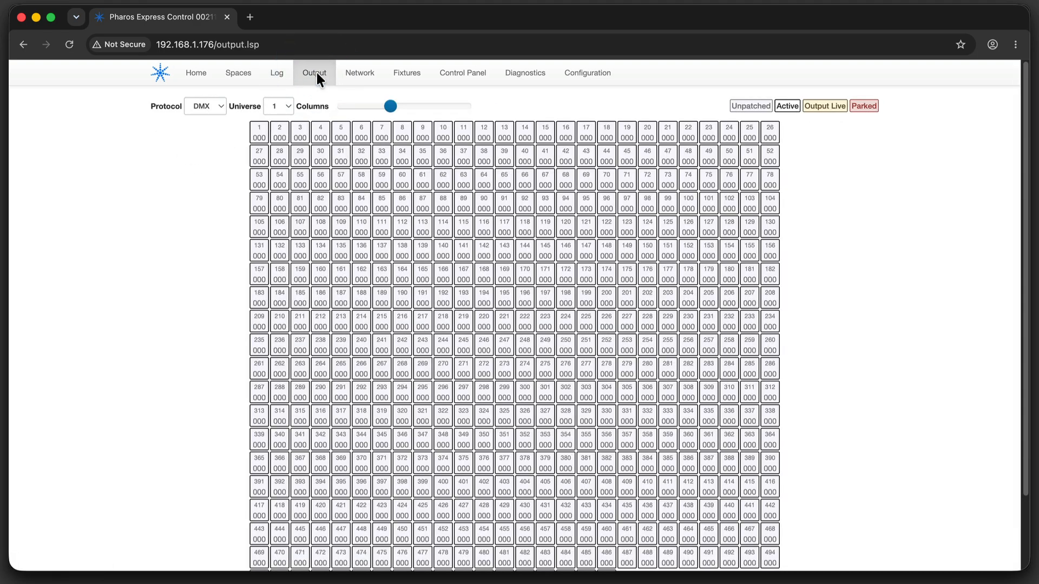
pyautogui.click(274, 106)
pyautogui.click(274, 123)
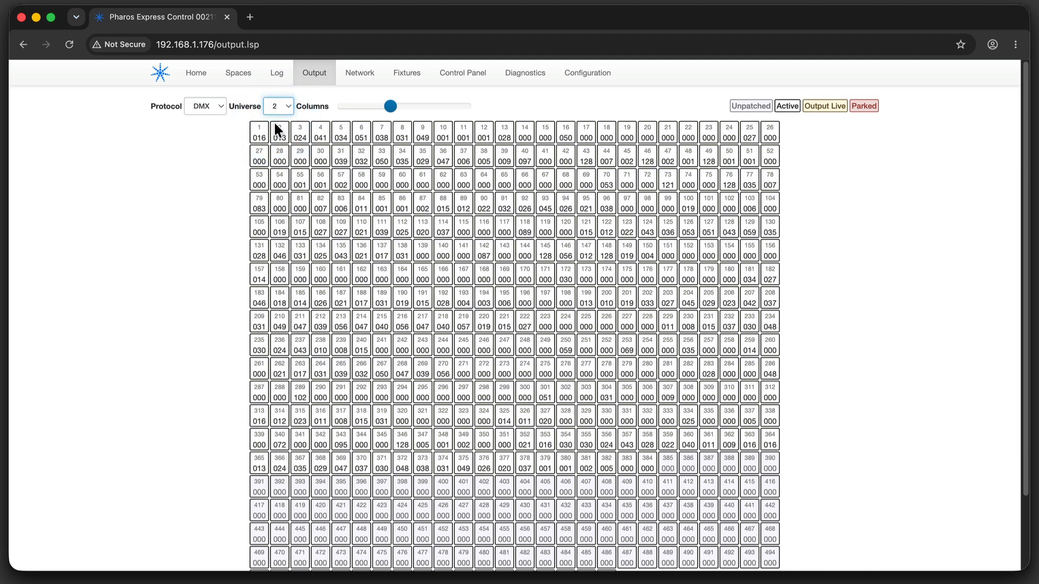
# Browse the Network, Fixtures, Control Panel and Diagnostics pages of the web interface.
pyautogui.click(356, 73)
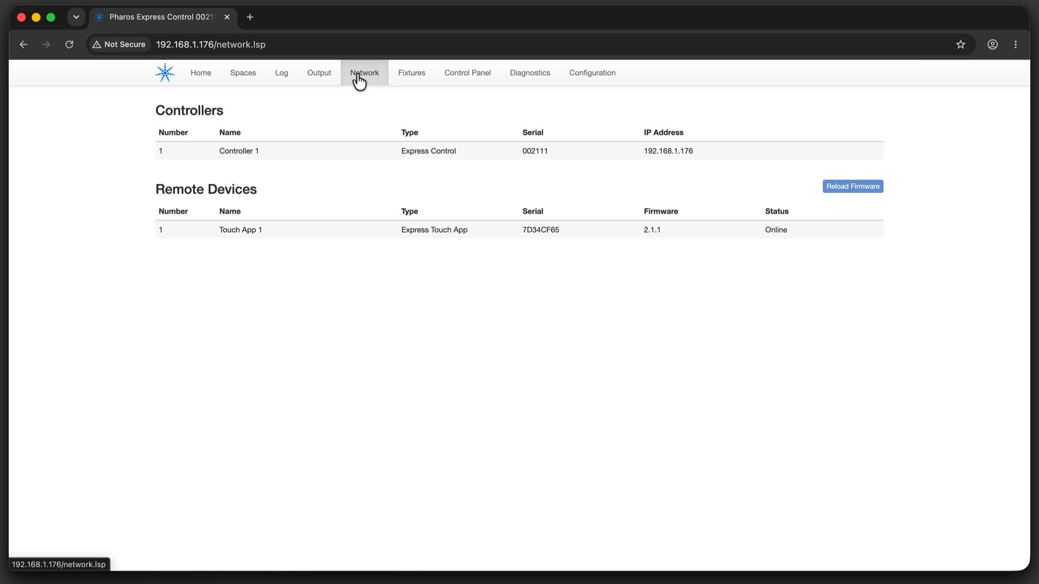
pyautogui.click(407, 76)
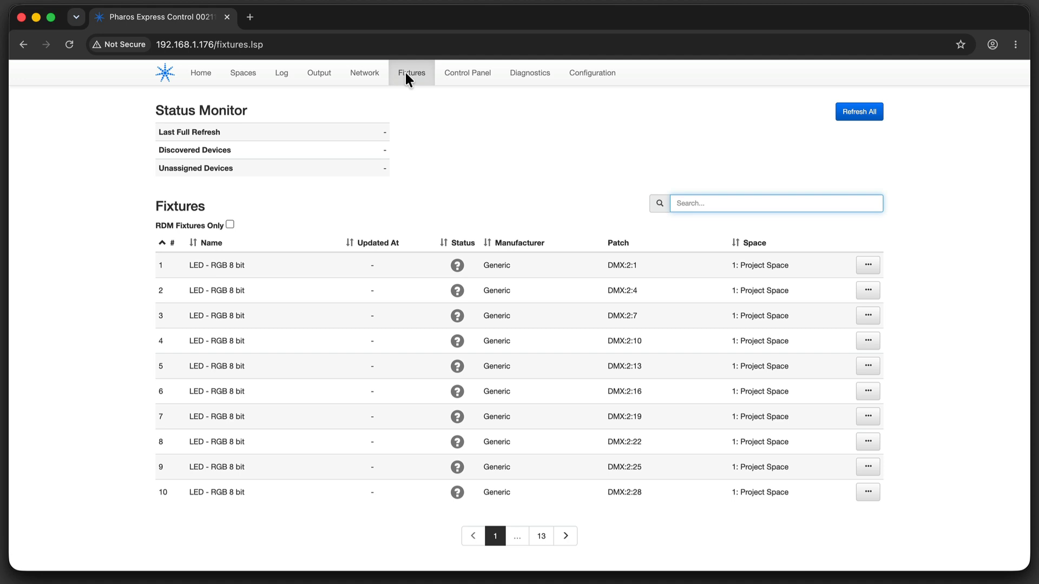
pyautogui.click(462, 76)
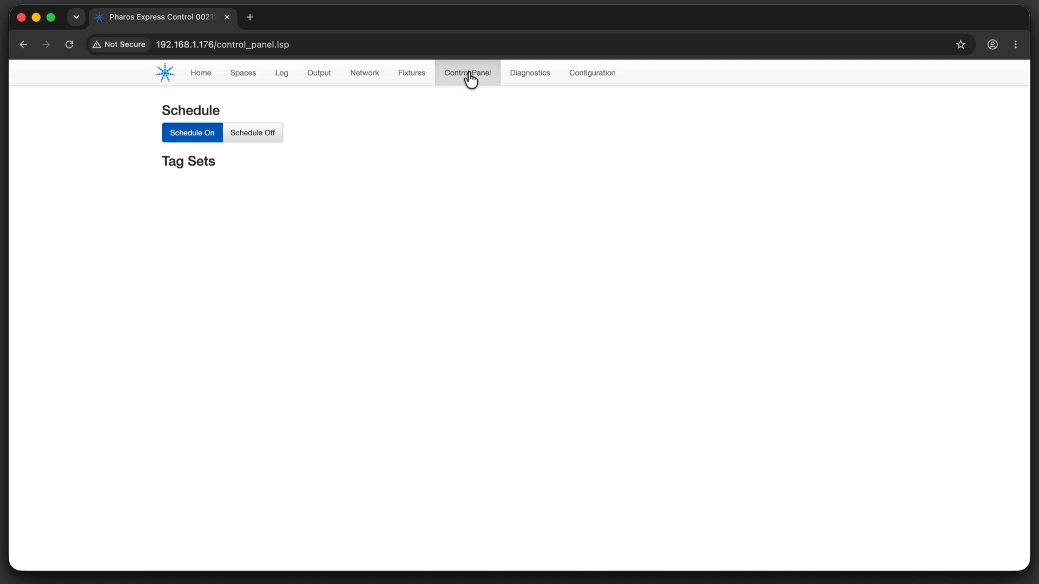
pyautogui.click(520, 76)
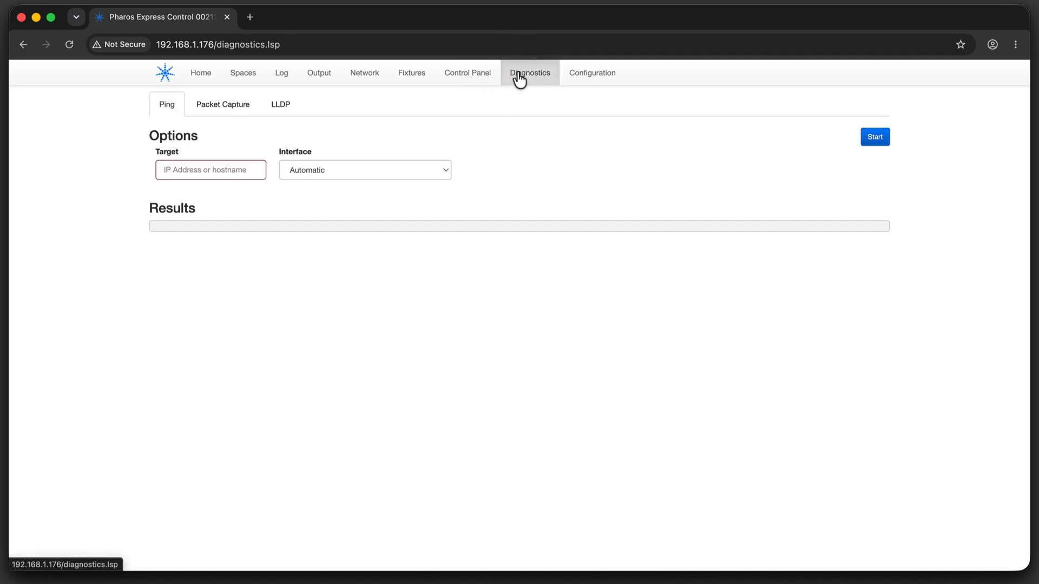
# Set the log level to Normal in the controller configuration and commit the settings.
pyautogui.click(594, 79)
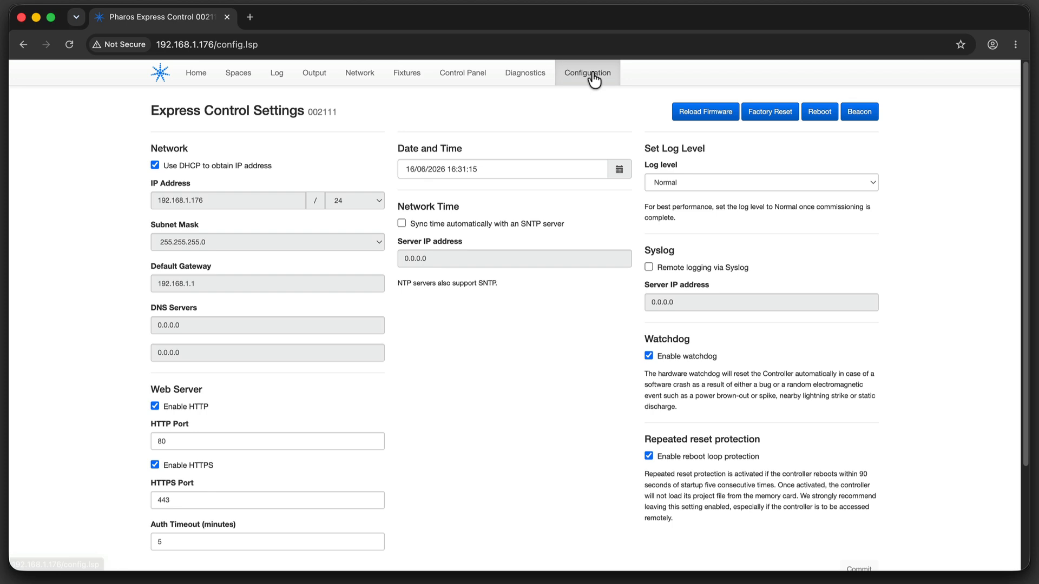
pyautogui.click(748, 182)
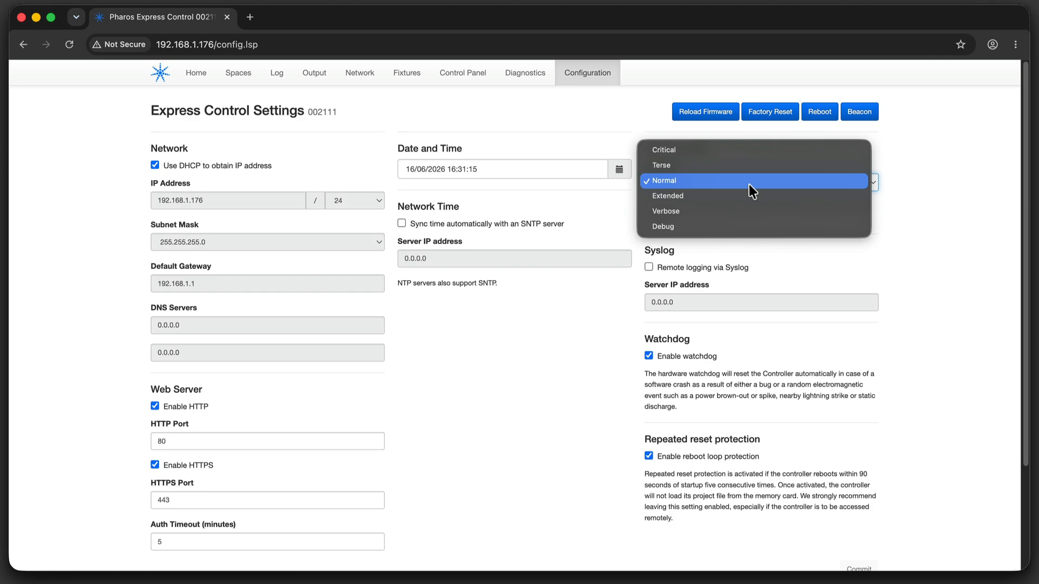
pyautogui.click(750, 195)
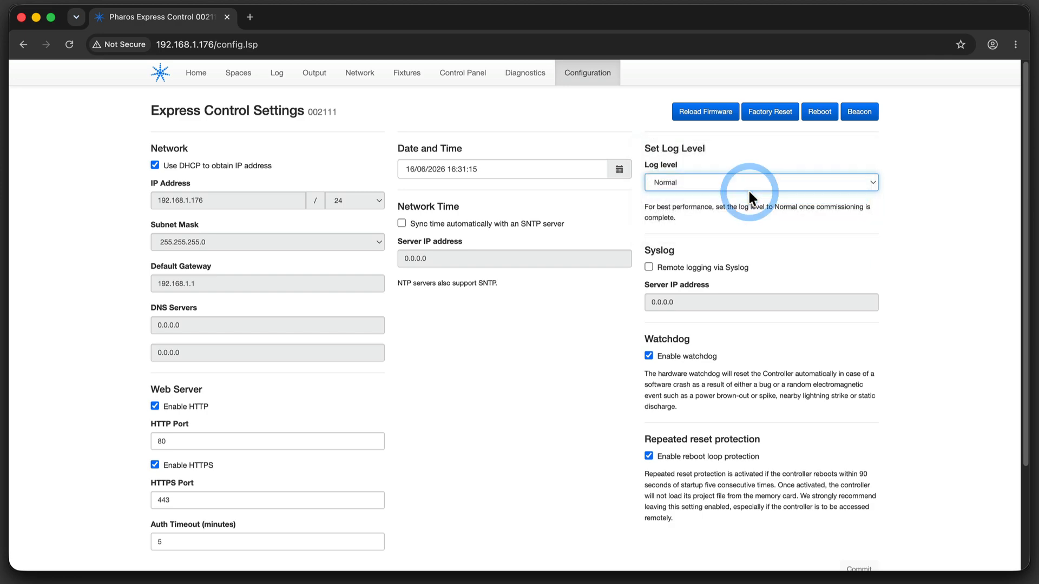
pyautogui.scroll(-5, 864, 453)
pyautogui.click(857, 441)
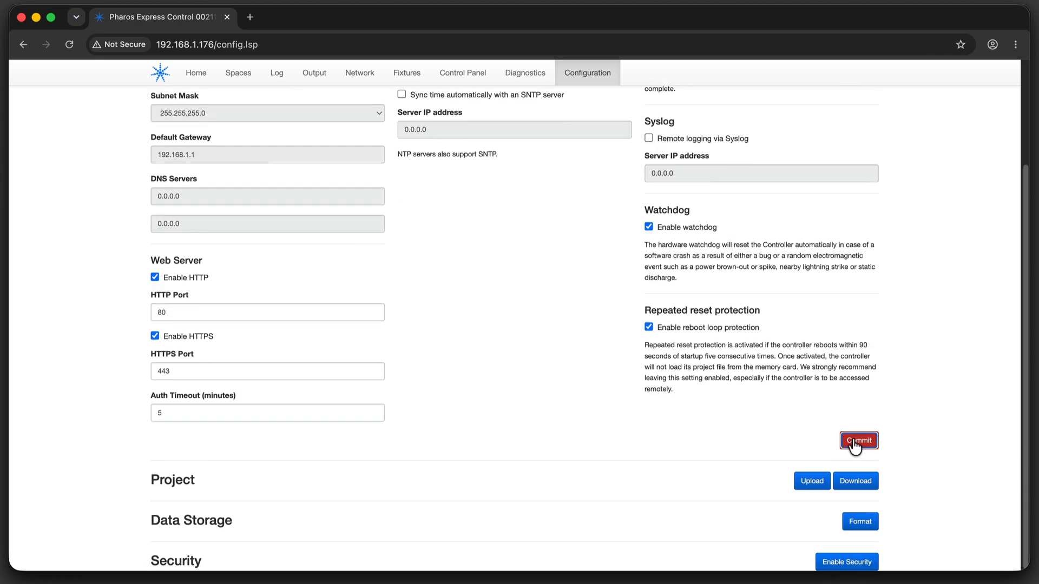